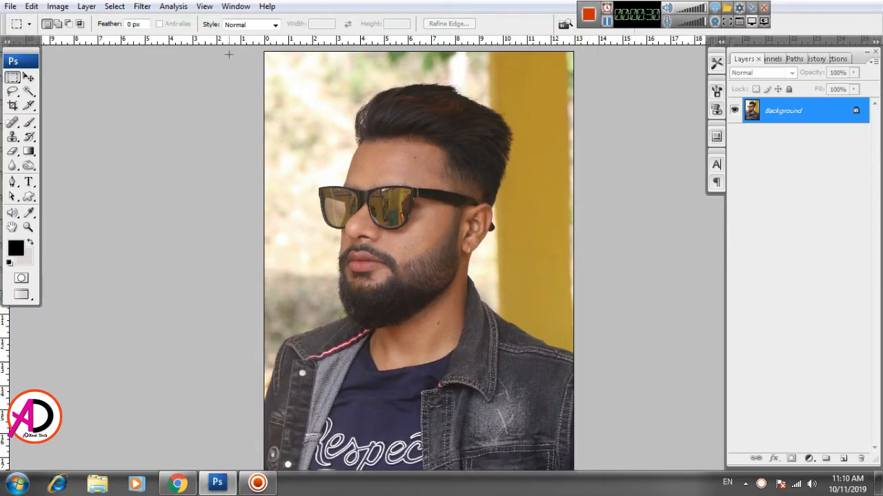
Apply Auto Levels and Auto Contrast to the portrait photo
click(58, 7)
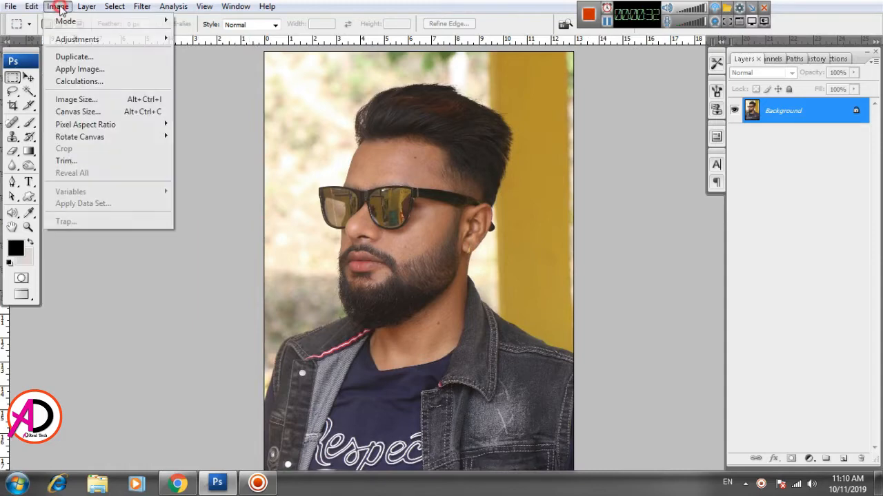
mouse_move(73, 42)
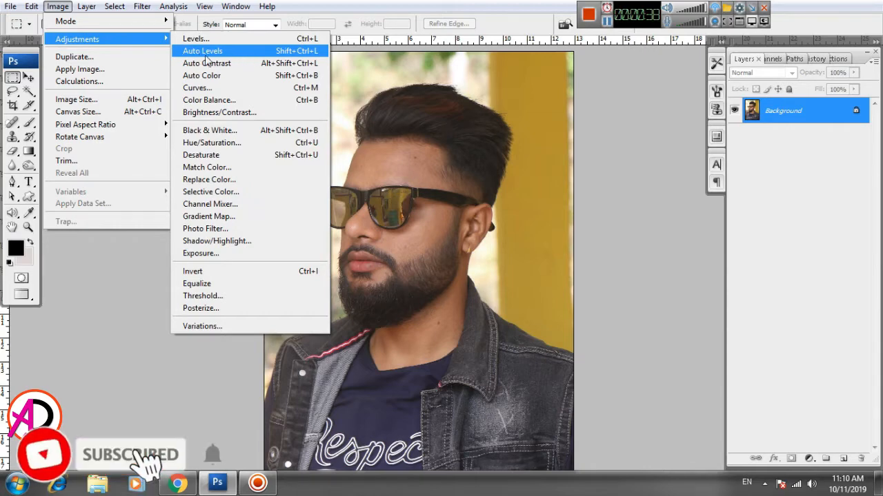
click(286, 54)
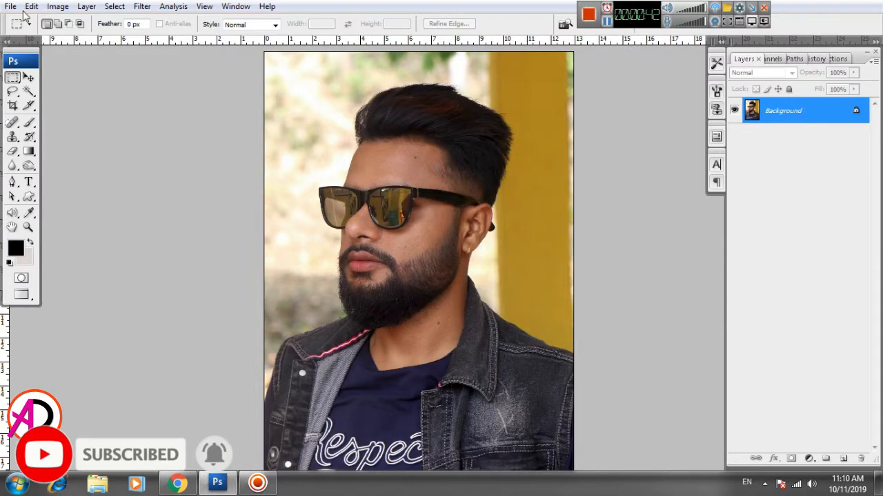
click(56, 7)
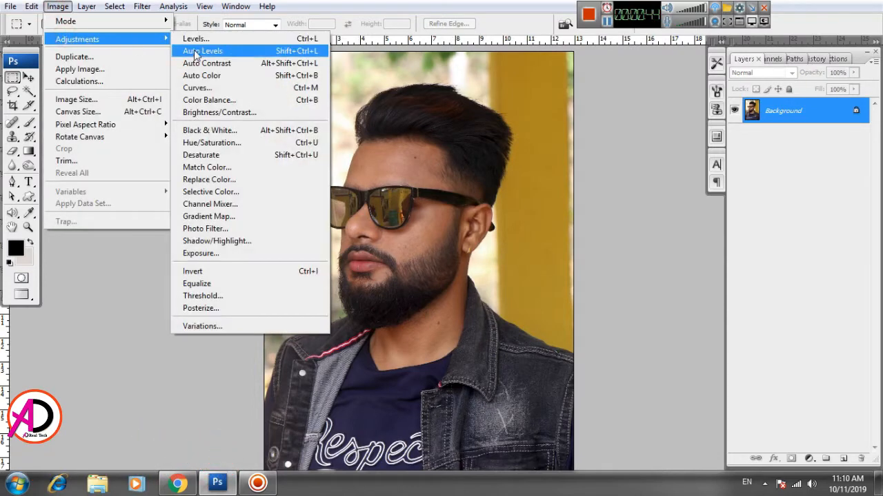
click(207, 63)
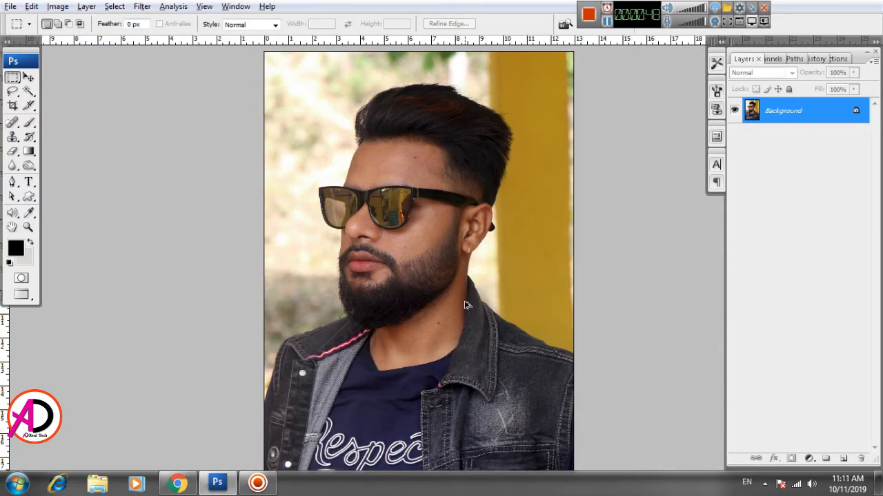
Brighten the photo with a Curves adjustment, raising the RGB curve's midpoint to input 117 and output 136
drag(448, 217, 483, 238)
scroll(492, 208, down, 5)
scroll(492, 208, up, 2)
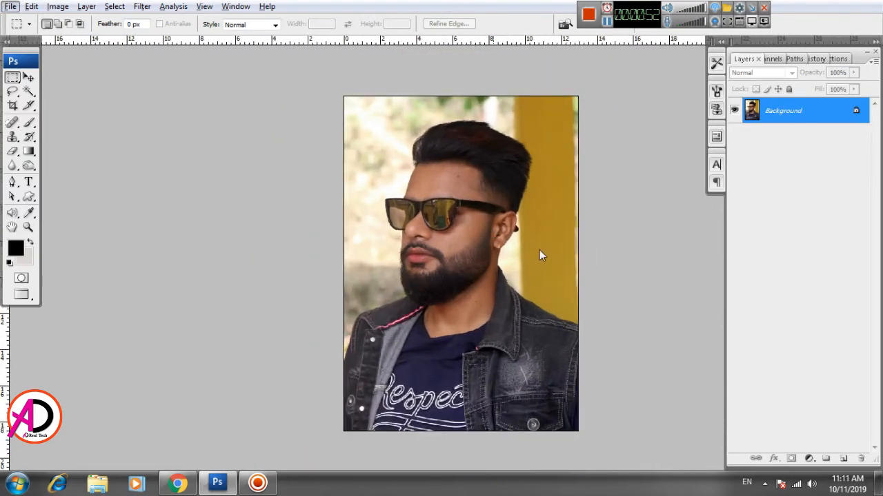
click(526, 243)
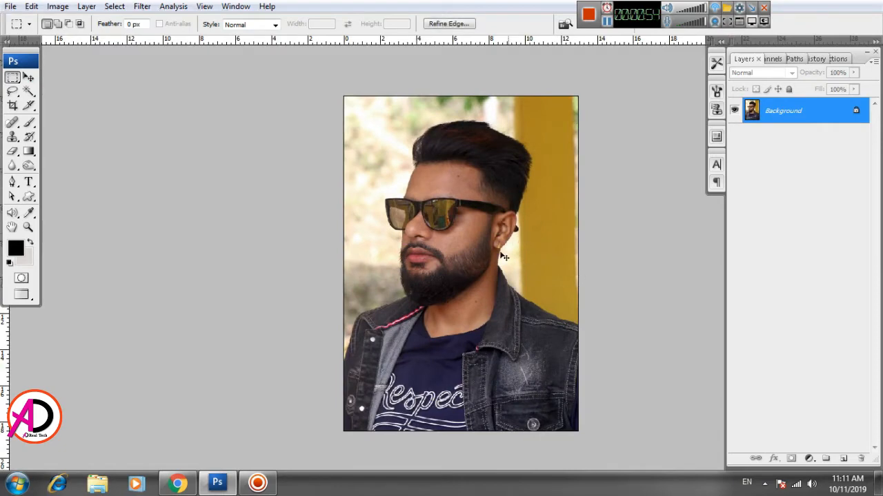
click(58, 6)
mouse_move(83, 40)
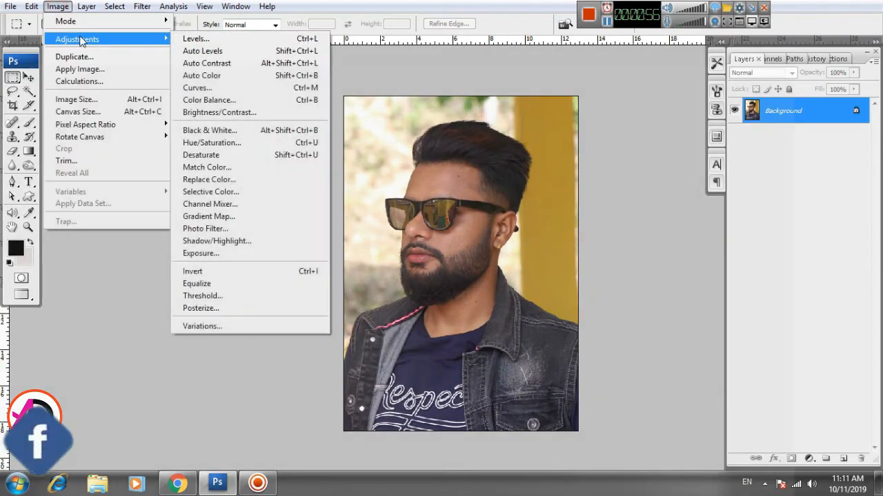
click(195, 88)
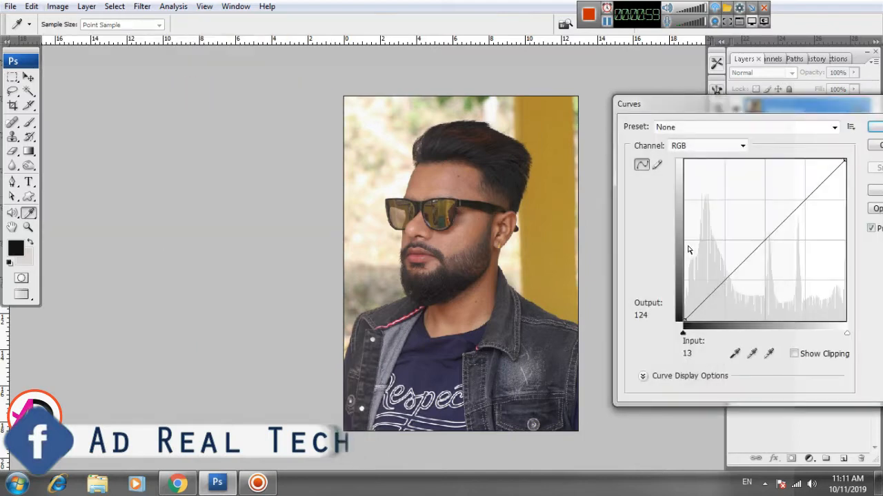
click(766, 239)
drag(766, 239, 758, 234)
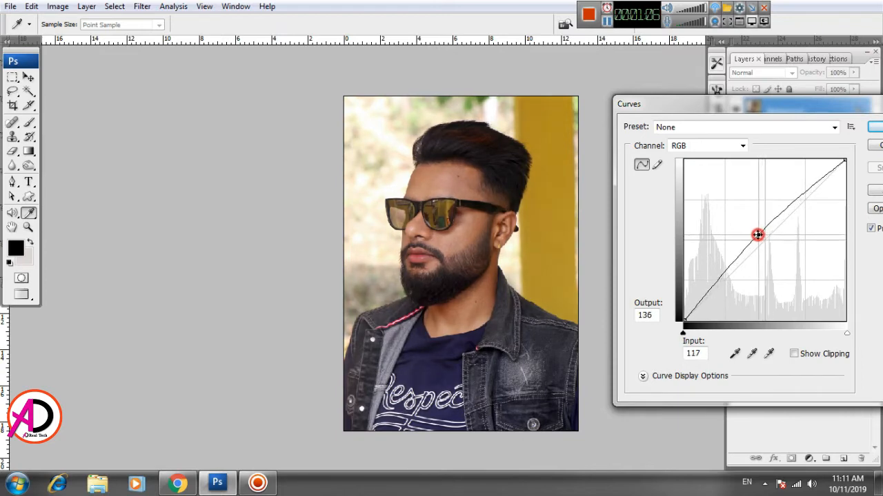
drag(798, 108, 789, 108)
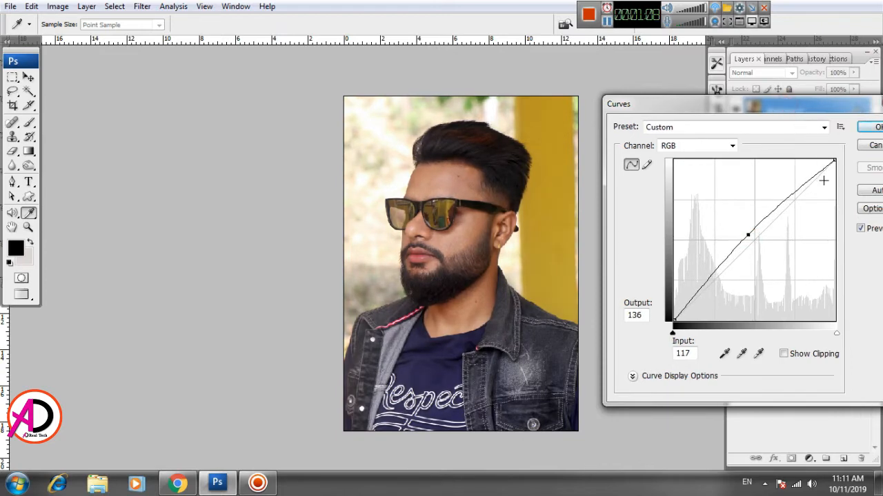
Fine-tune the RGB curve point to input 119 and output 131, and apply the Curves adjustment
key(Right)
key(Down)
key(Down)
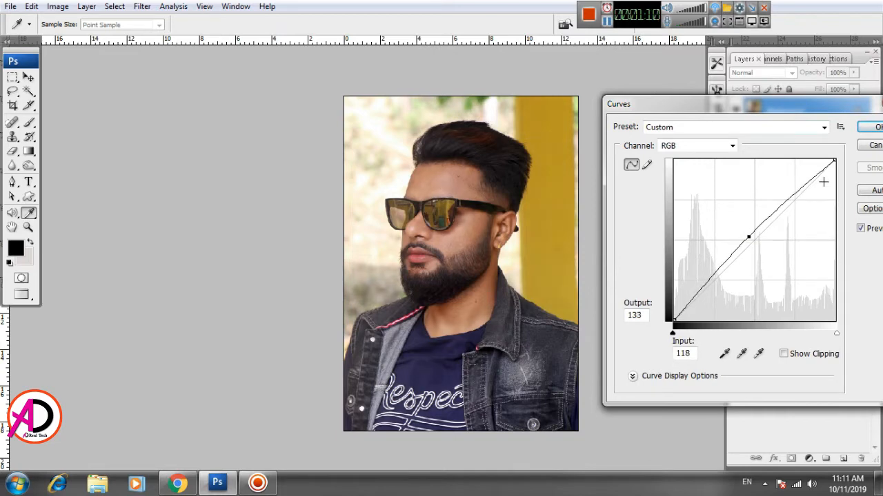
key(Right)
key(Down)
key(Down)
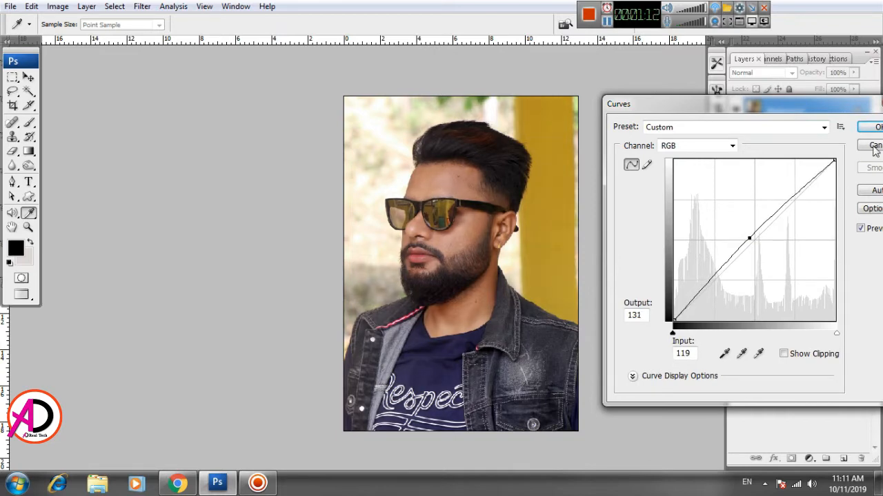
drag(838, 110, 800, 110)
click(838, 127)
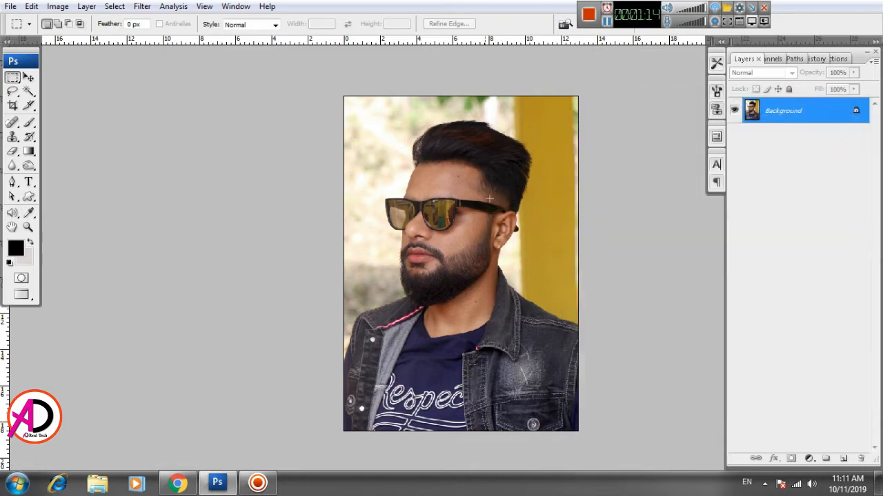
Apply a Levels adjustment to the photo with RGB midtone input 1.09 and white input level 249
click(60, 7)
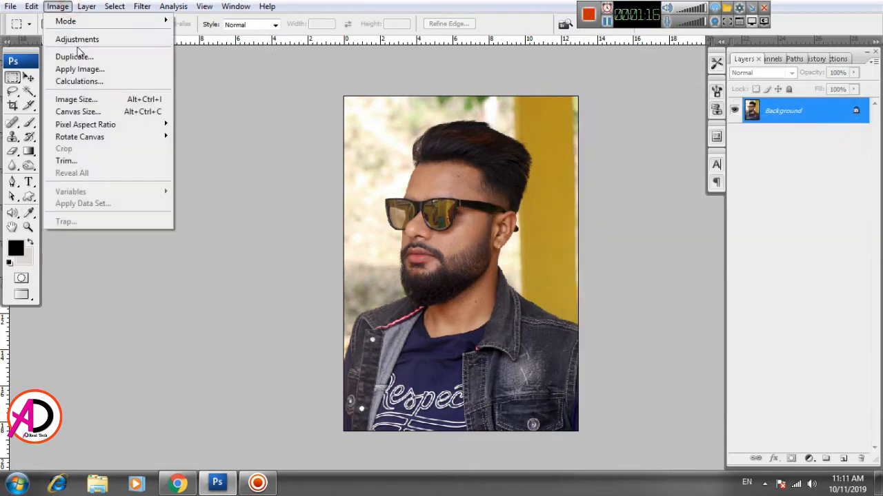
mouse_move(78, 40)
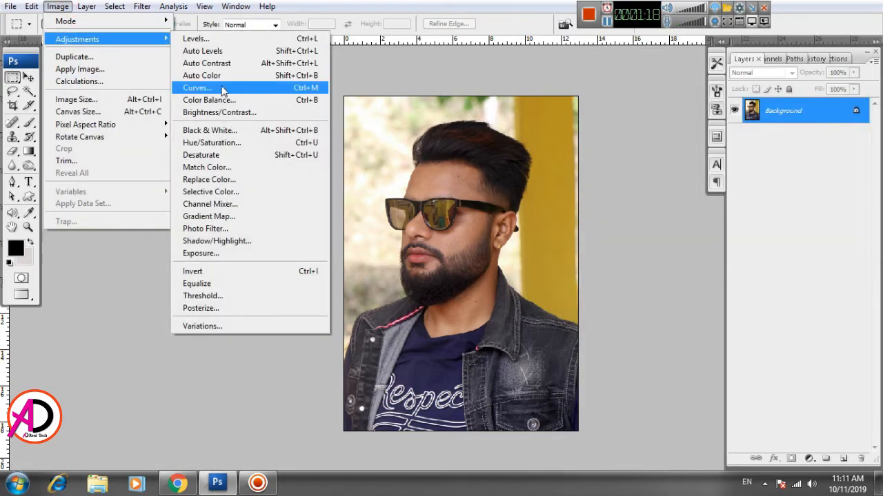
click(237, 43)
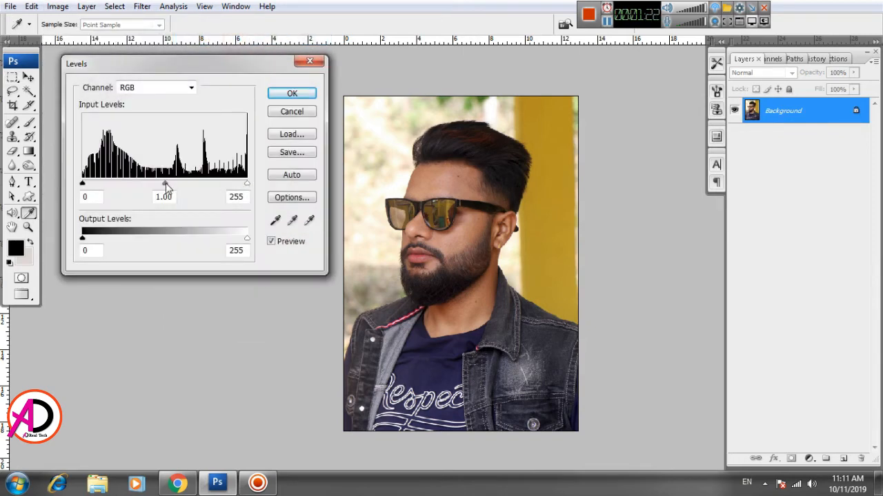
drag(164, 183, 160, 183)
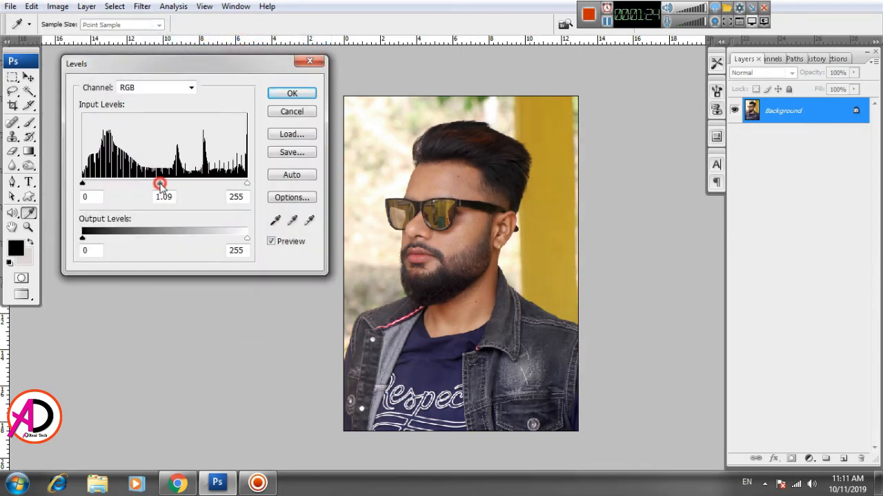
click(160, 184)
drag(247, 184, 243, 185)
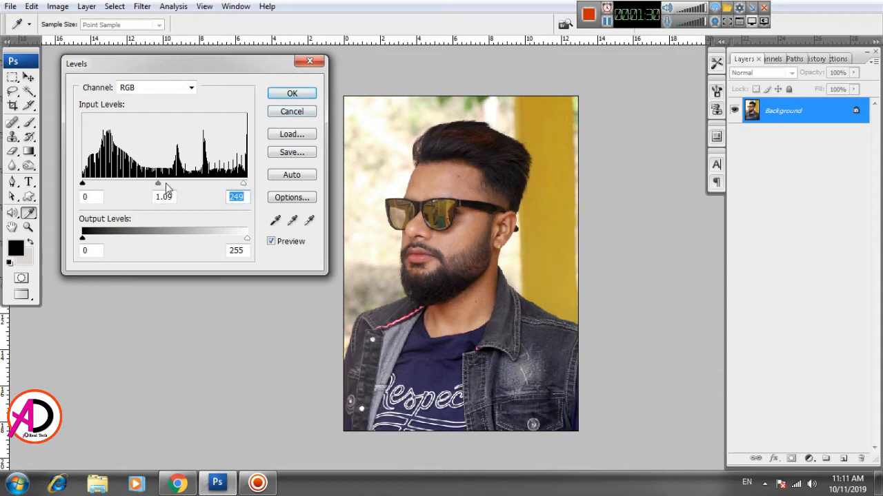
click(292, 94)
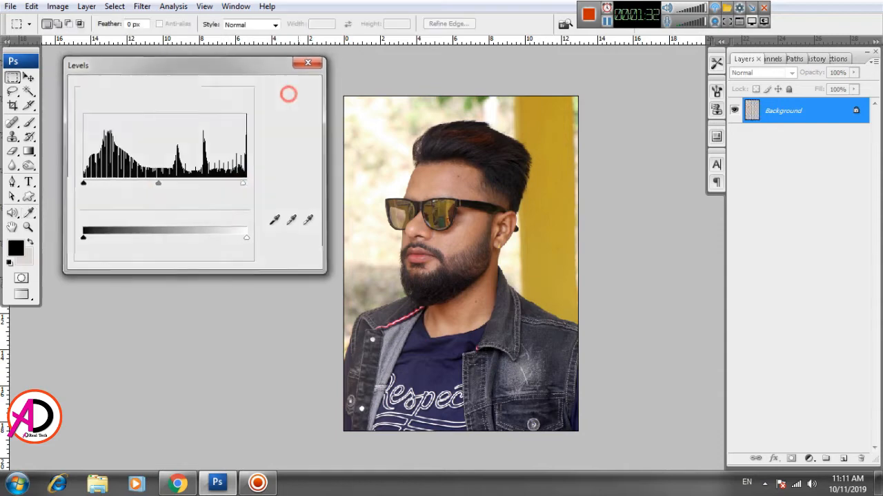
Smooth the skin and reduce noise across the photo with the Imagenomic Noiseware filter, using the Default preset
scroll(463, 228, up, 5)
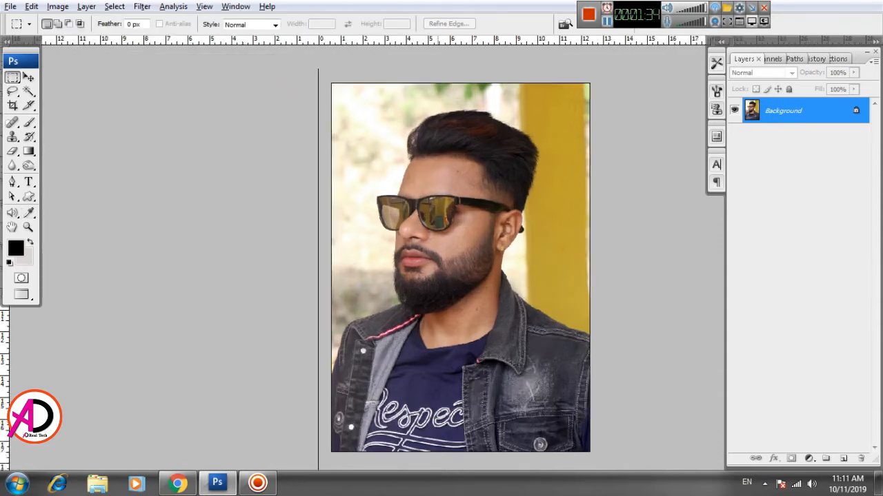
scroll(496, 240, up, 2)
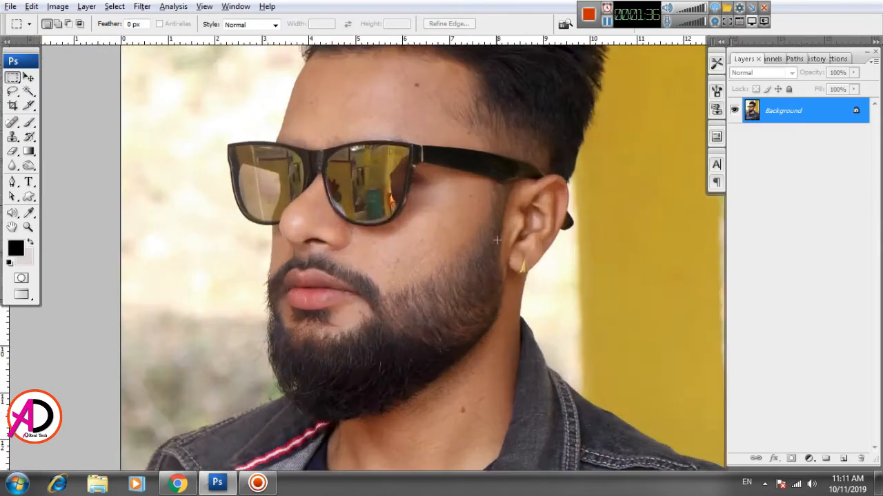
scroll(438, 234, down, 2)
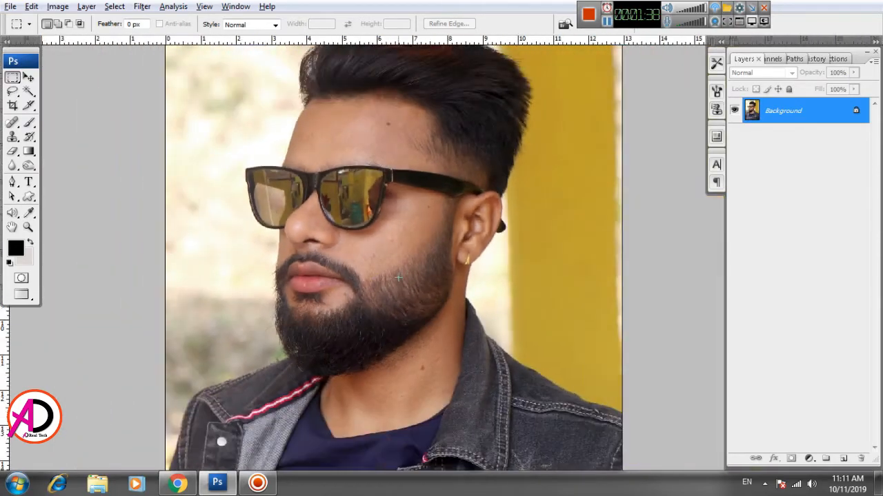
scroll(401, 277, down, 2)
scroll(422, 256, up, 1)
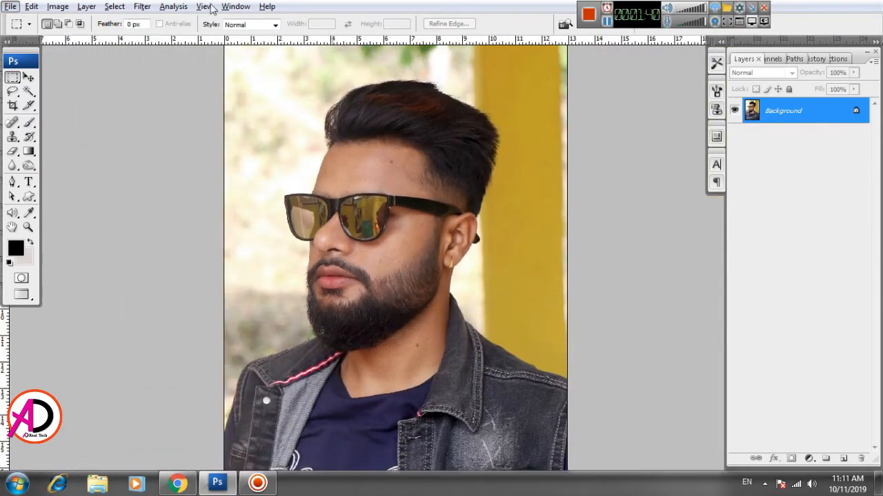
click(143, 7)
click(143, 7)
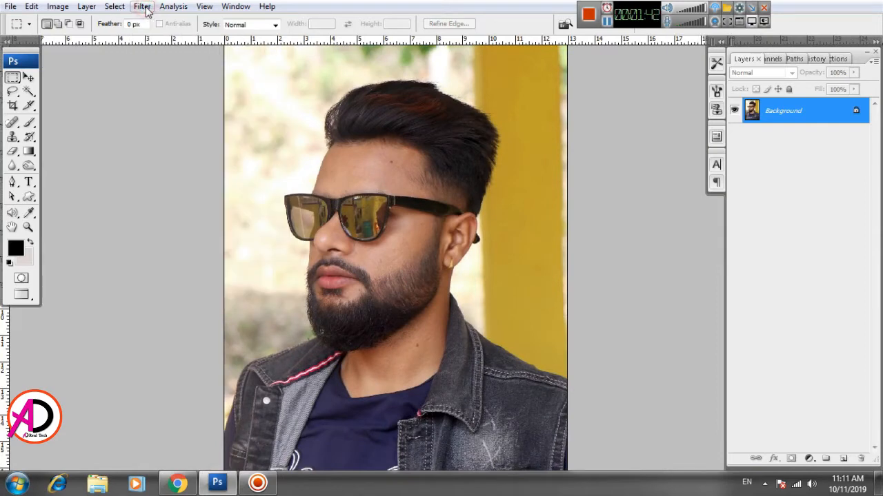
click(143, 6)
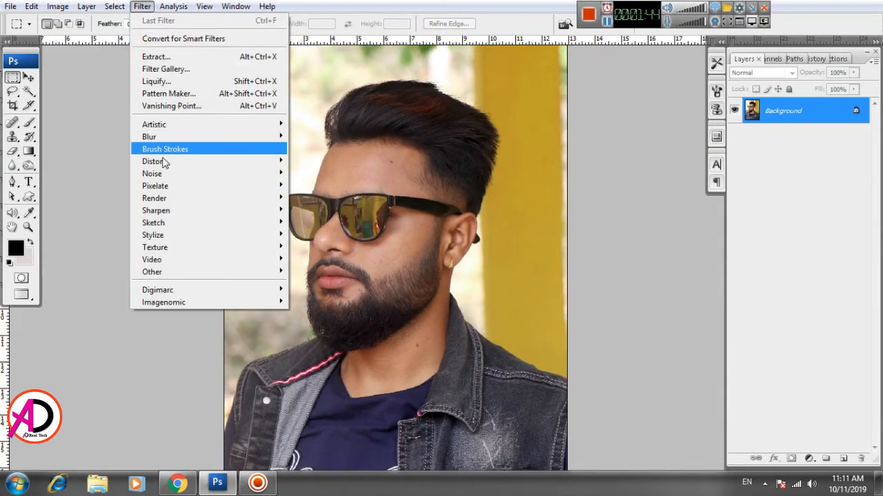
mouse_move(180, 303)
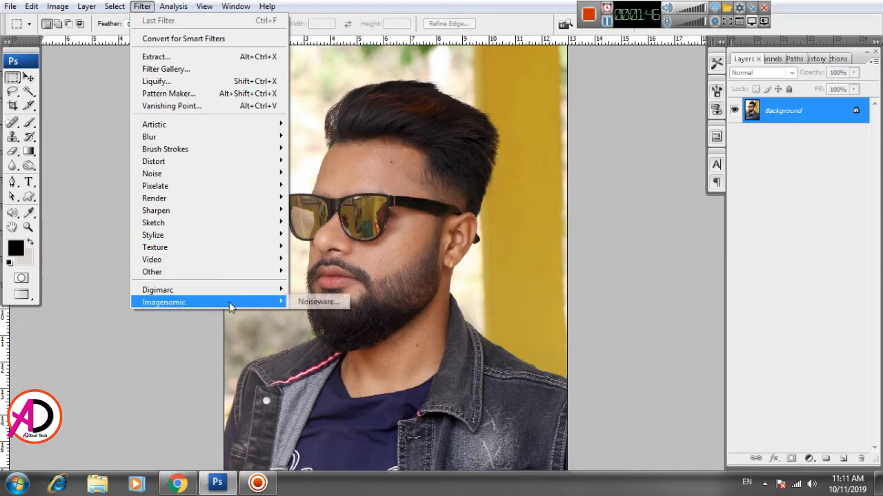
click(316, 306)
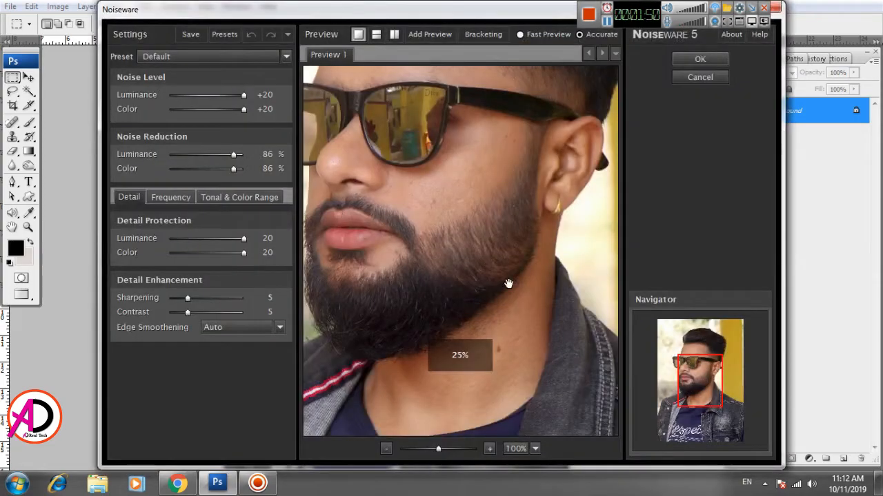
drag(484, 195, 499, 268)
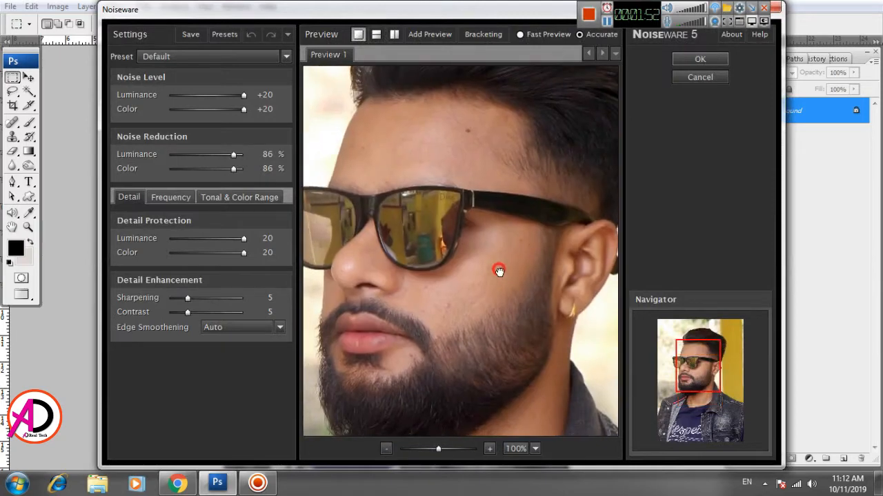
drag(438, 193, 462, 219)
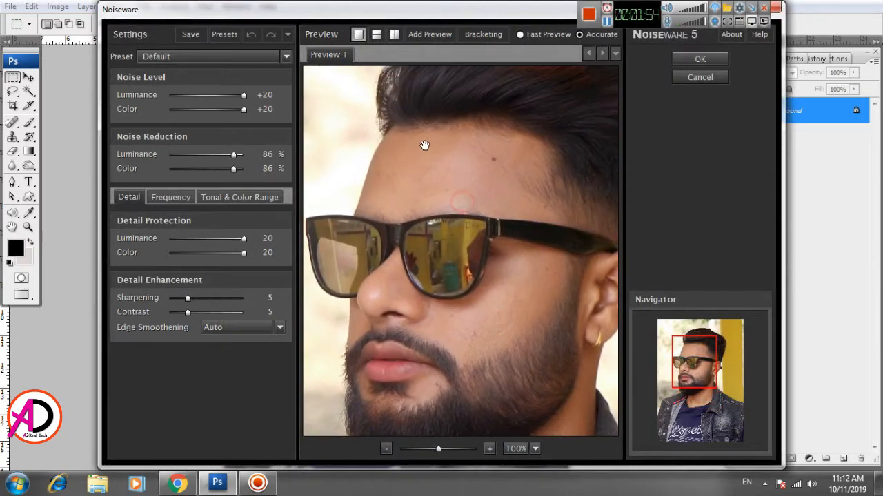
drag(545, 200, 444, 249)
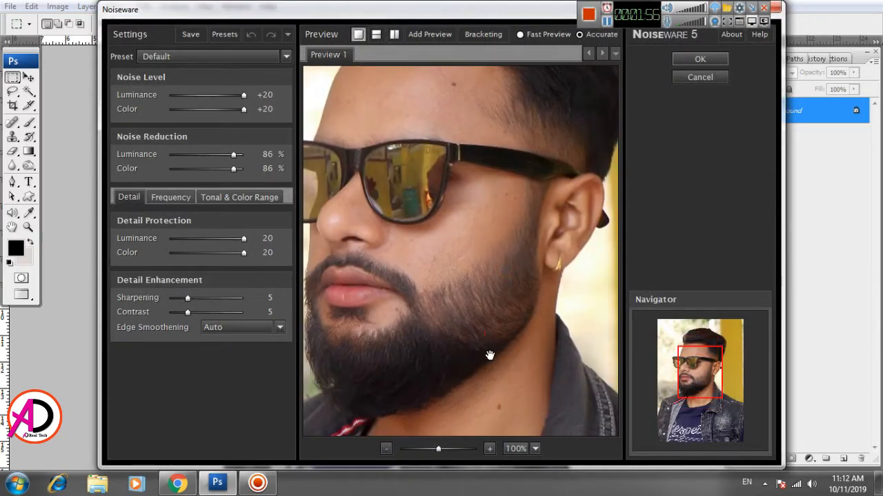
drag(490, 355, 493, 301)
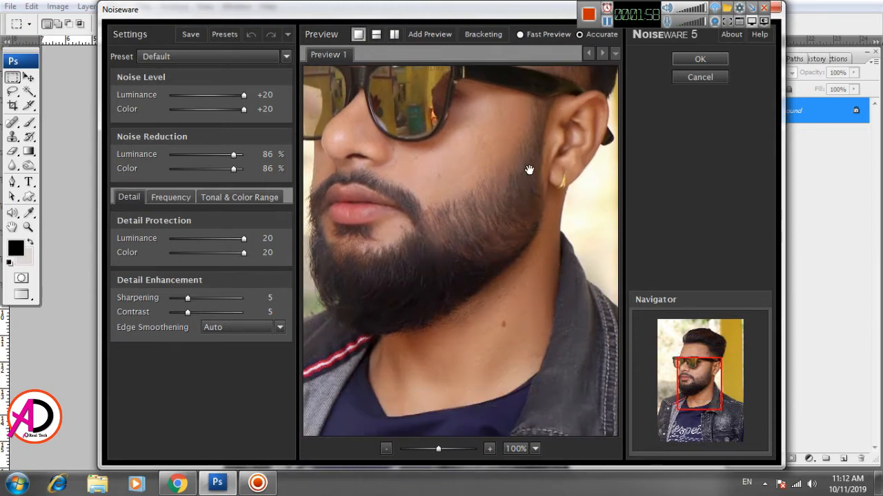
drag(529, 169, 490, 267)
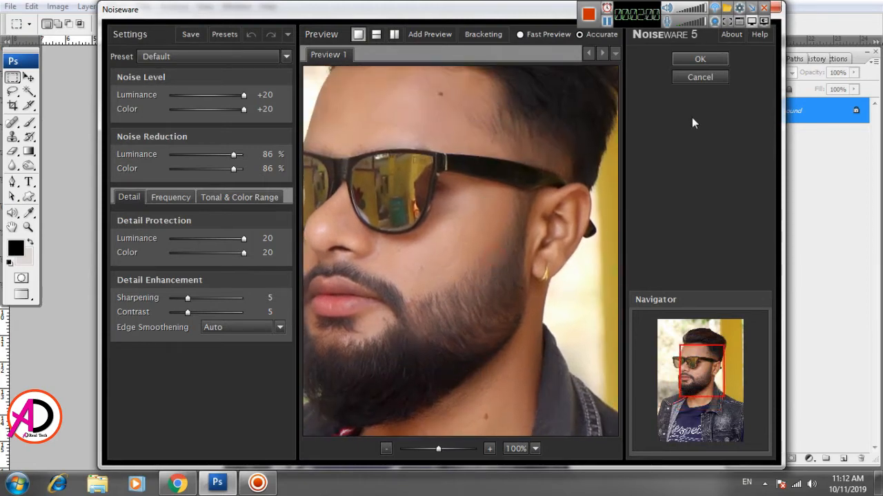
click(679, 60)
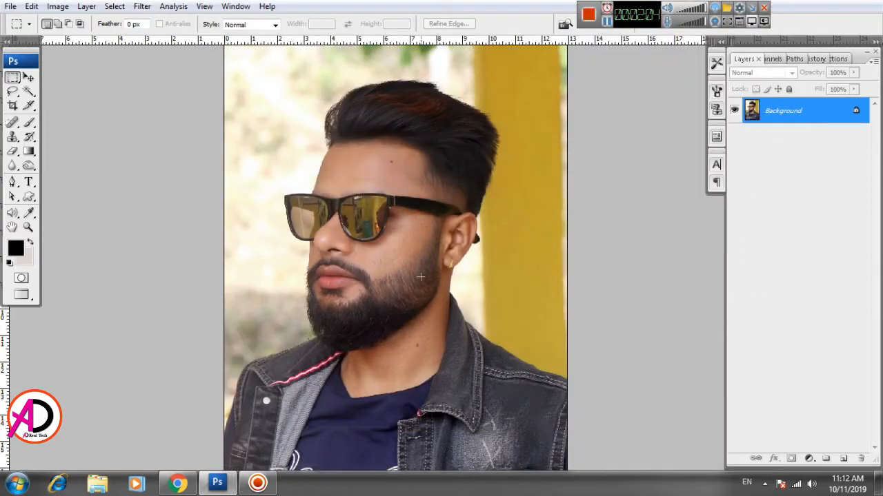
scroll(416, 303, up, 3)
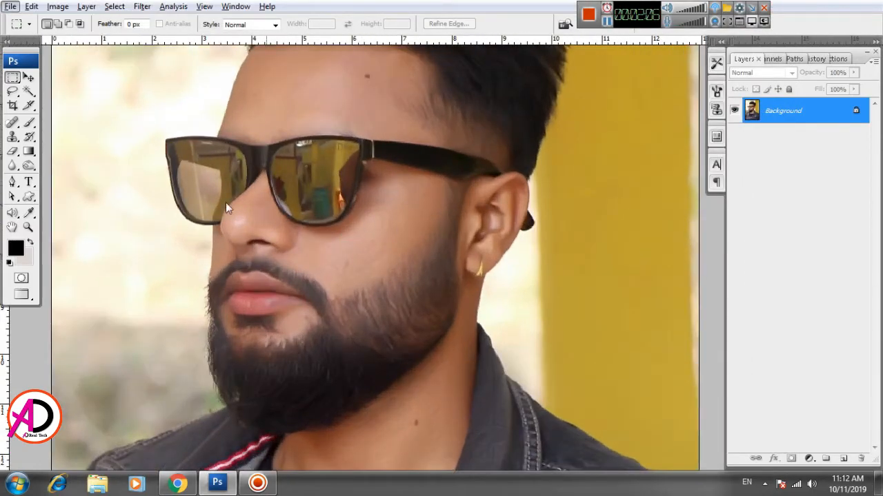
Fade the Noiseware effect on the photo to about 78% opacity in Normal mode
scroll(404, 276, down, 4)
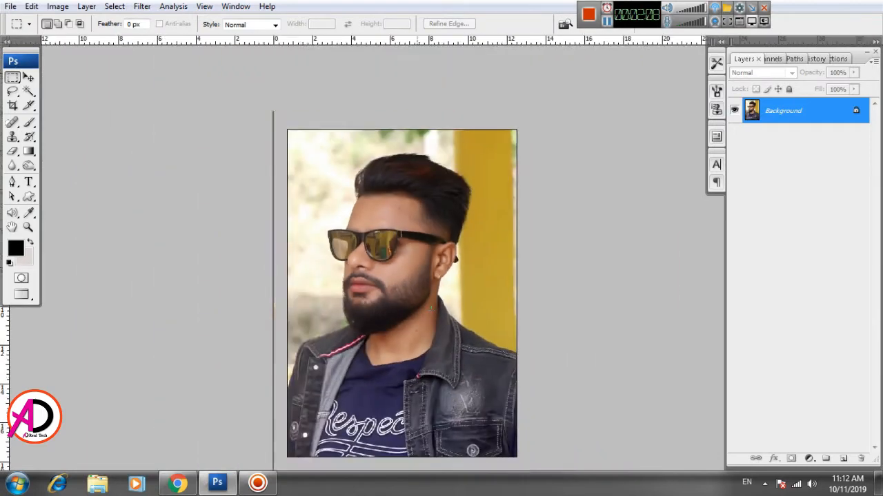
scroll(404, 276, up, 2)
scroll(403, 275, up, 1)
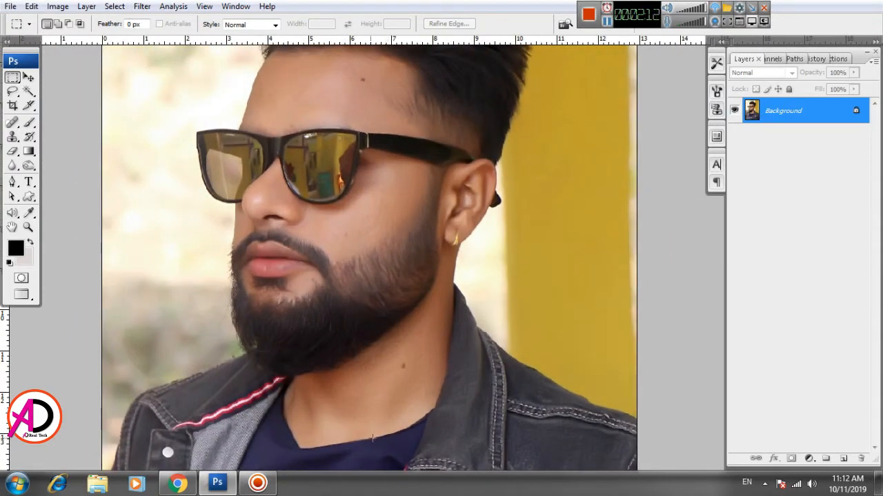
click(32, 7)
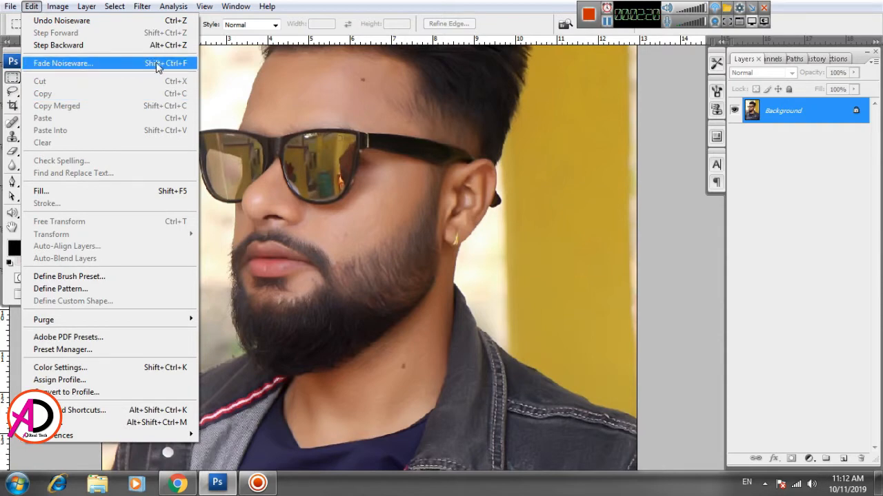
click(76, 65)
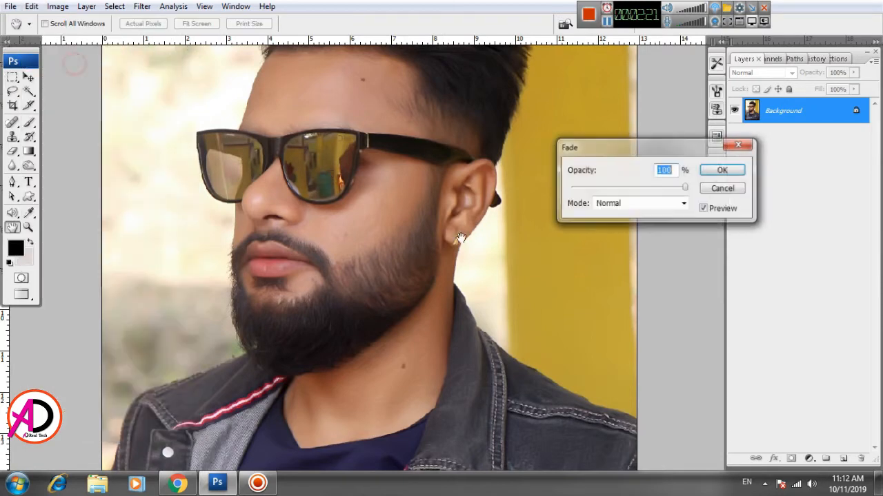
click(669, 188)
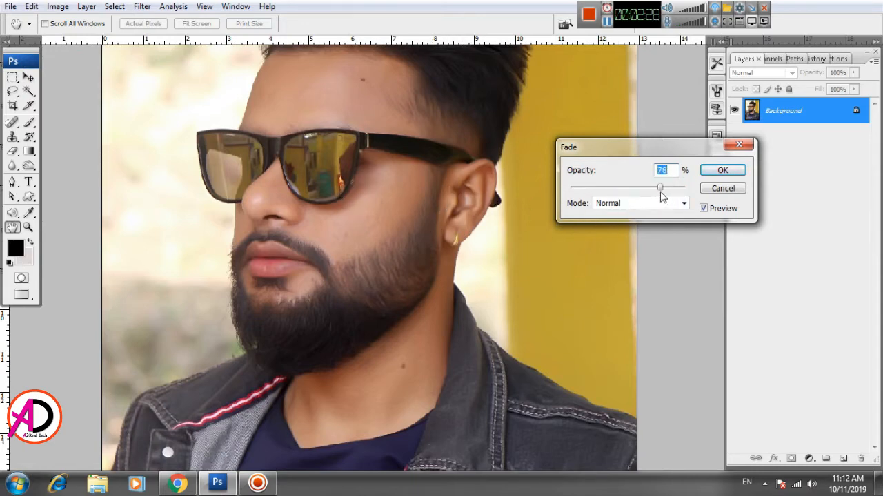
drag(662, 188, 663, 188)
click(722, 170)
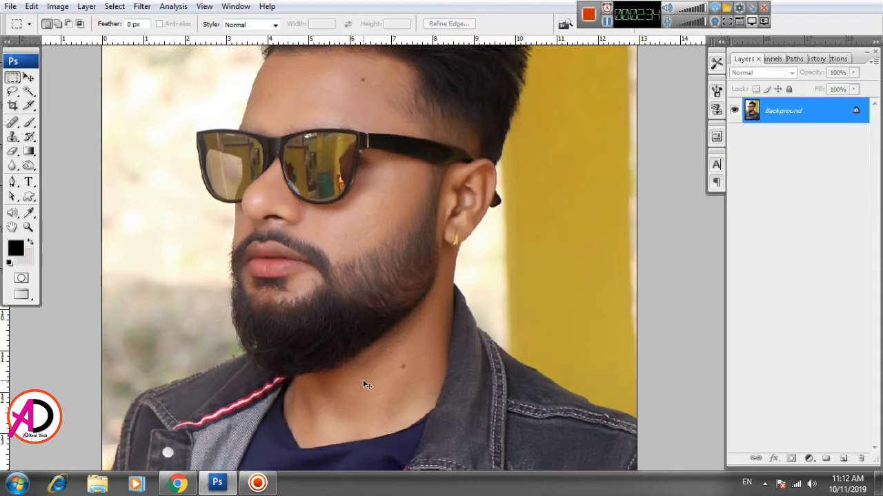
Launch Notepad from the Windows Run prompt and return to the photo
key(ctrl+0)
key(ctrl+plus)
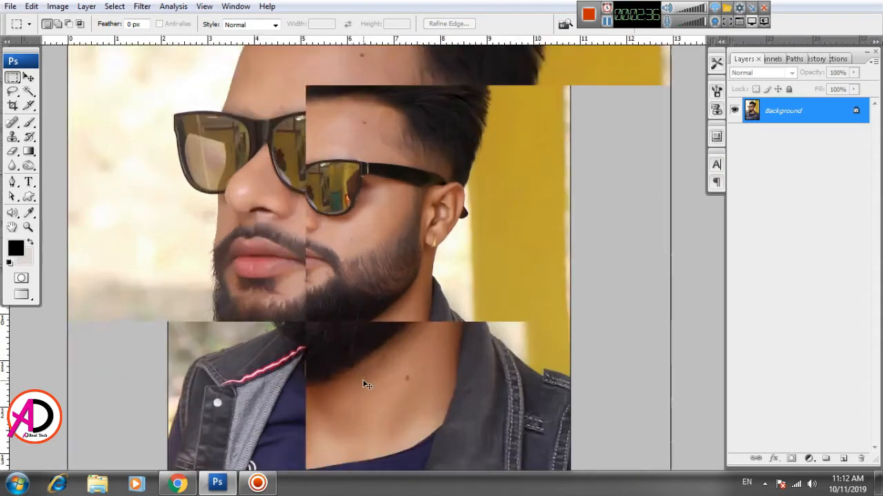
drag(383, 377, 426, 308)
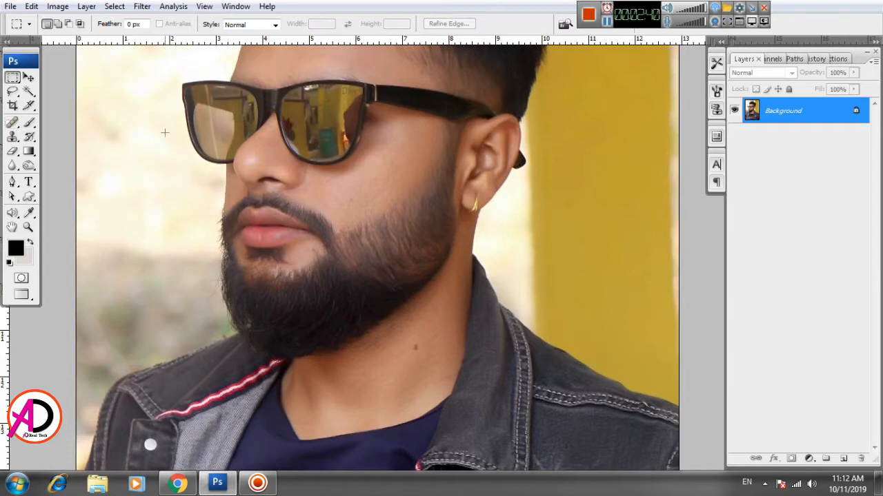
key(super+r)
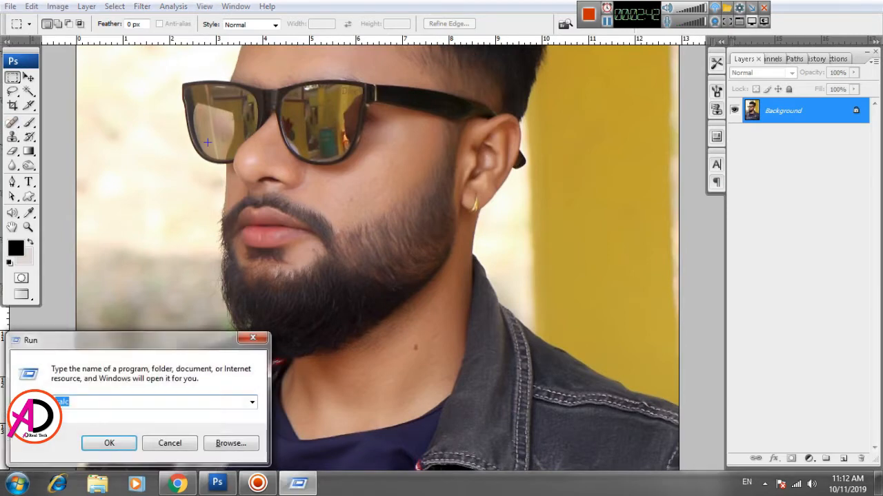
text(notepad)
key(Return)
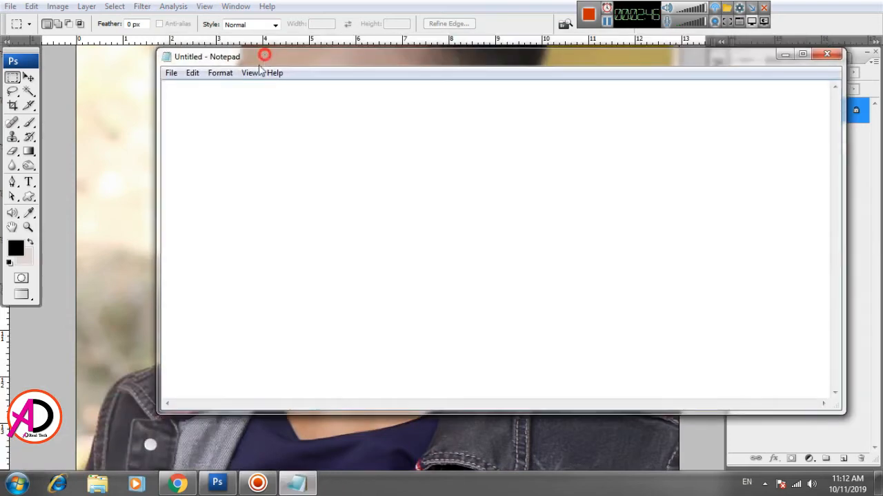
click(108, 203)
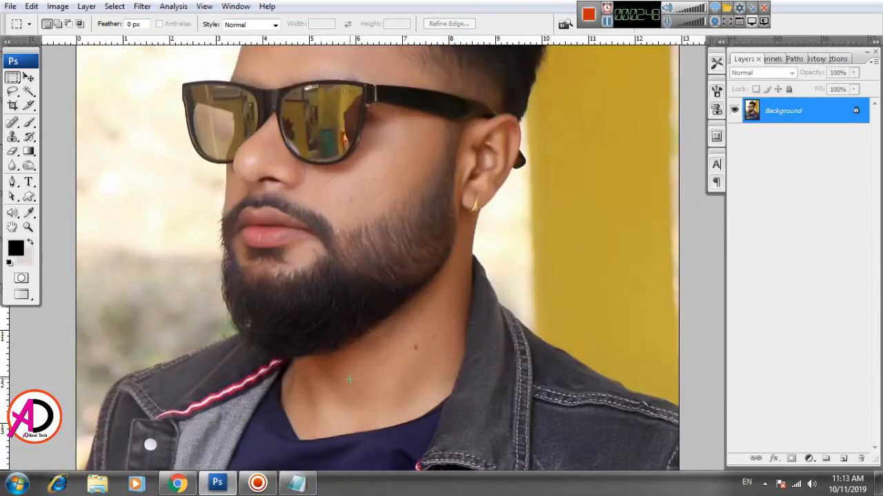
Switch to the Healing Brush tool for retouching the neck area
click(12, 123)
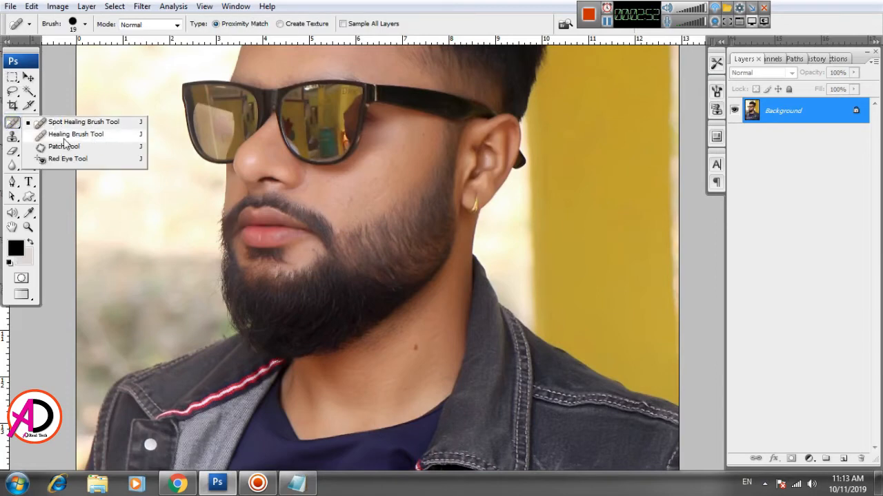
click(76, 134)
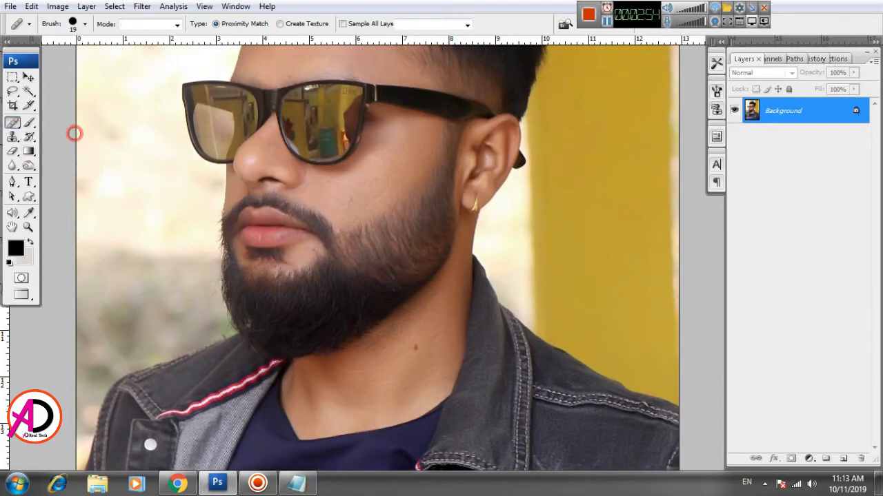
scroll(442, 357, up, 5)
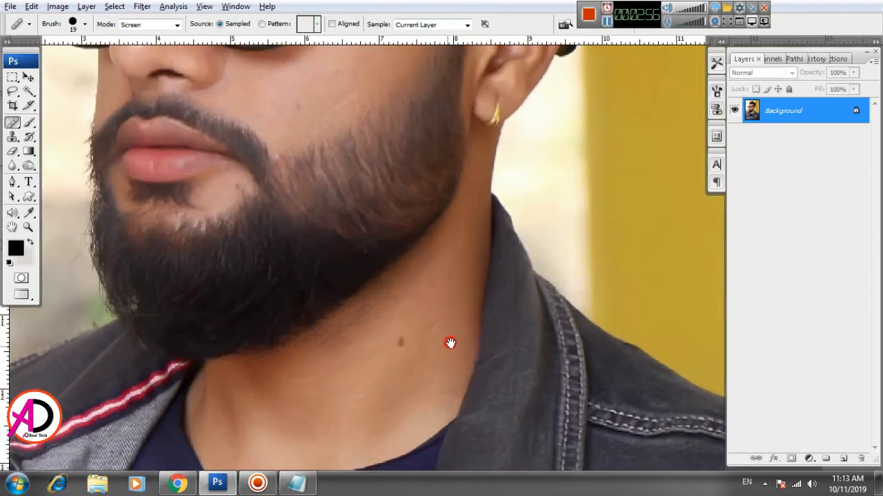
drag(449, 344, 452, 322)
Write the note "press alt" in the Notepad window and switch back to the photo
click(283, 484)
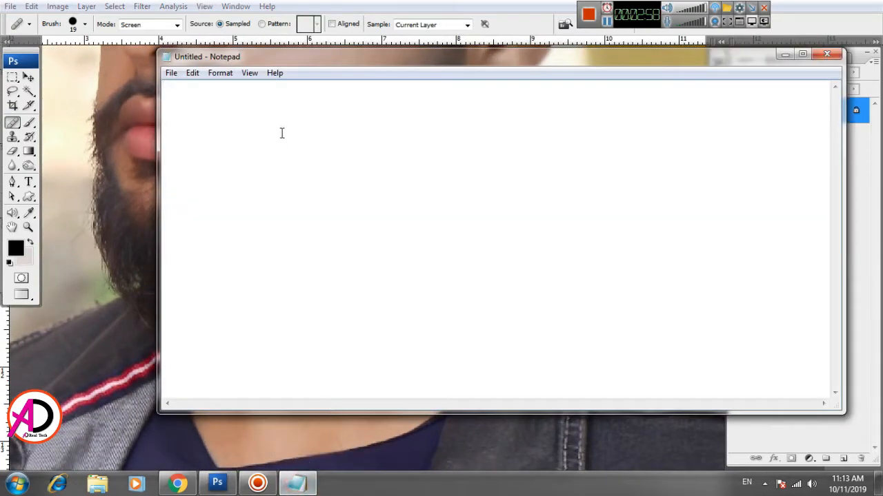
text(press alt)
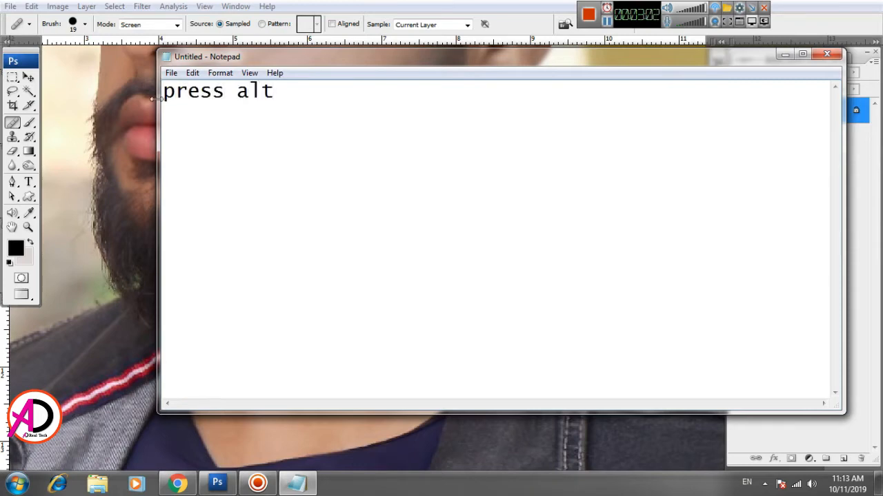
click(103, 229)
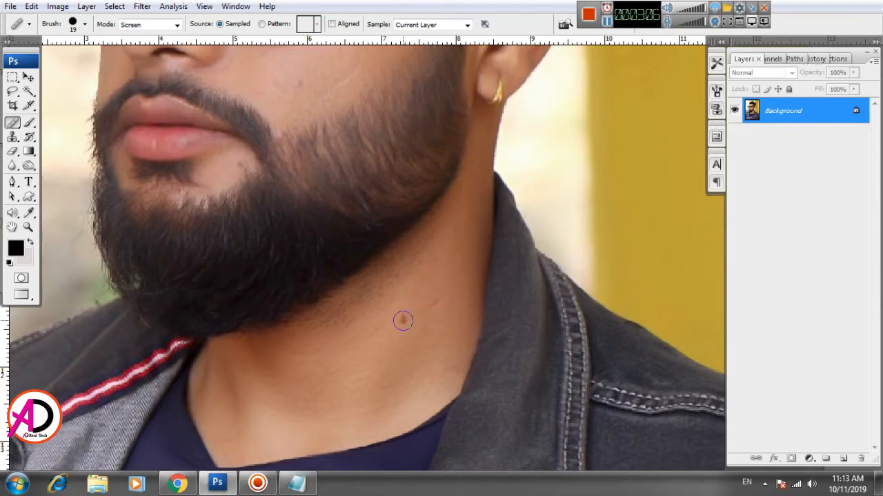
Heal the mole on the neck and the dark spot on the cheek, setting the Healing Brush mode to Normal
drag(403, 320, 422, 319)
mouse_move(434, 233)
mouse_down()
mouse_move(427, 315)
mouse_move(392, 368)
mouse_up()
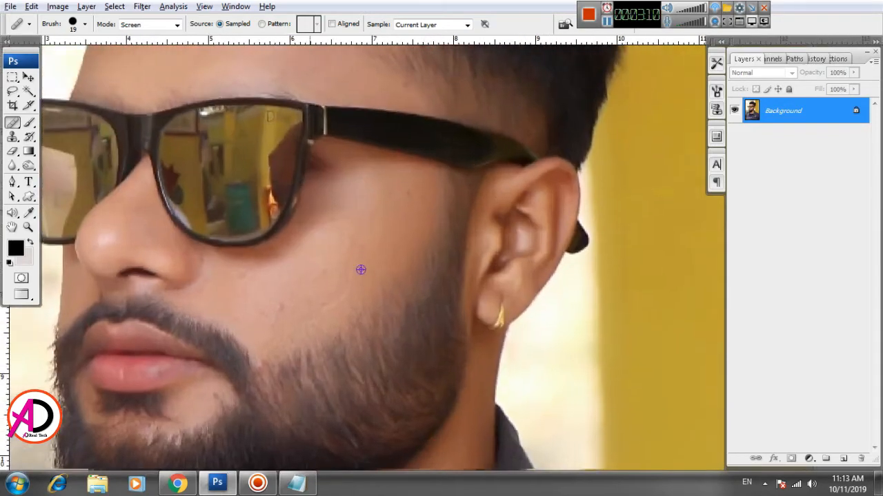
scroll(361, 270, up, 3)
drag(377, 272, 411, 266)
alt+click(328, 235)
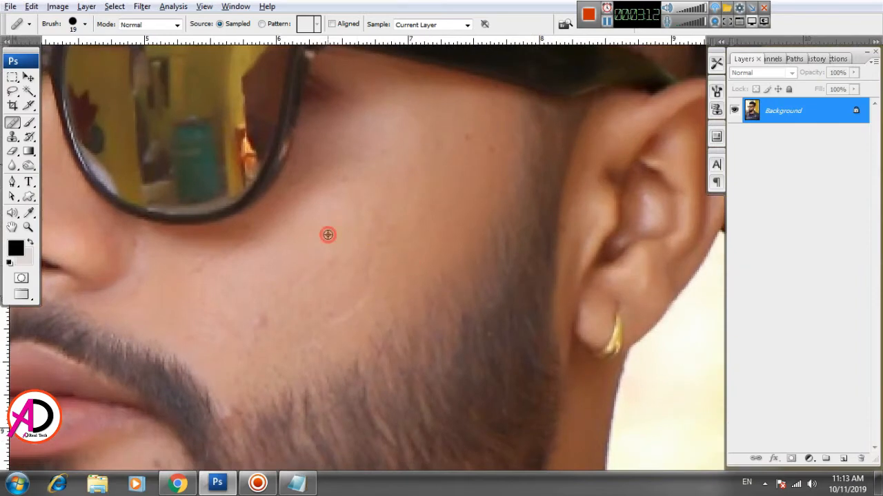
click(257, 297)
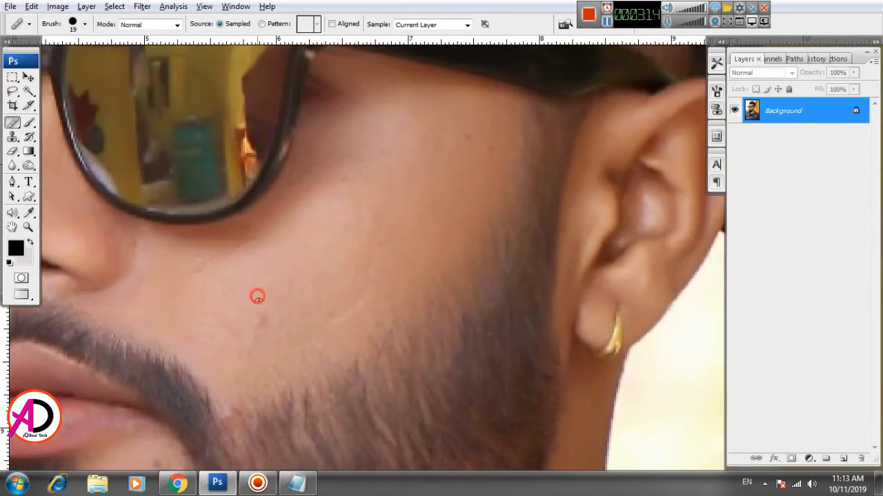
drag(283, 293, 366, 313)
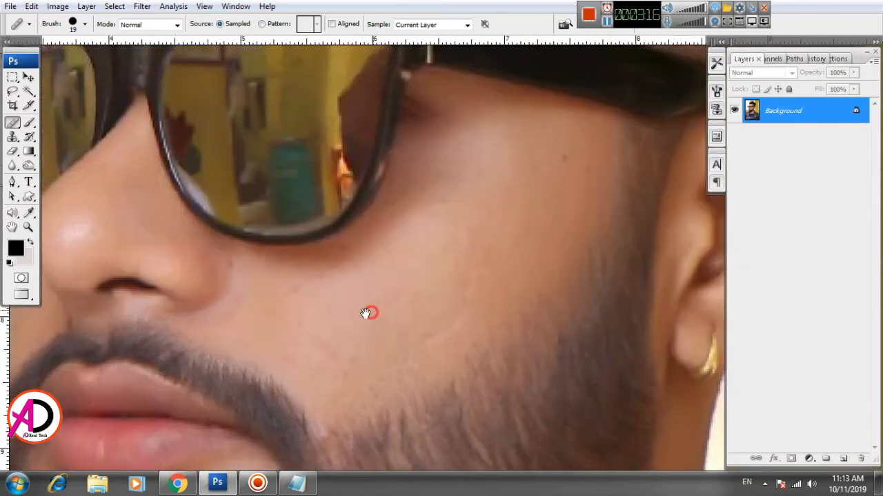
Heal the small marks on the cheek beside the nose and below the sunglasses lens from nearby clean skin
alt+click(290, 316)
click(289, 292)
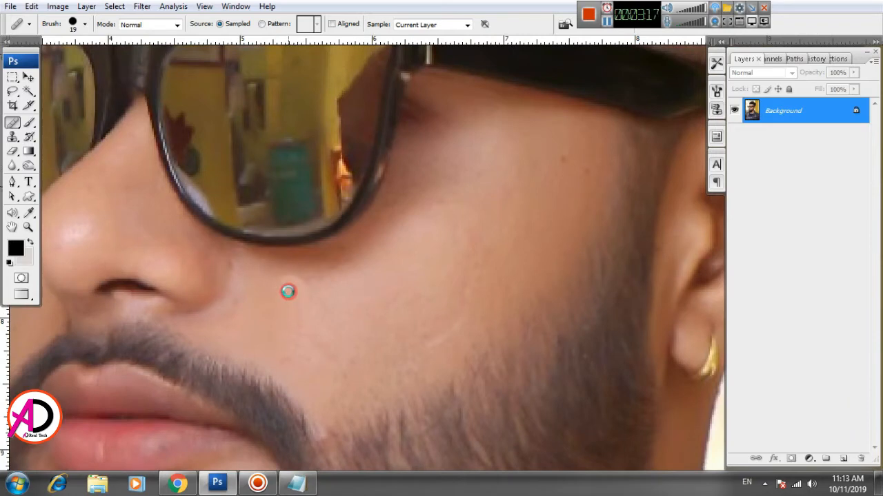
alt+click(351, 318)
click(327, 312)
Heal the small mole on the upper cheek, below the sunglasses arm and in front of the ear
mouse_move(348, 316)
mouse_down()
mouse_move(324, 347)
mouse_move(276, 363)
mouse_up()
drag(402, 299, 371, 359)
alt+click(447, 311)
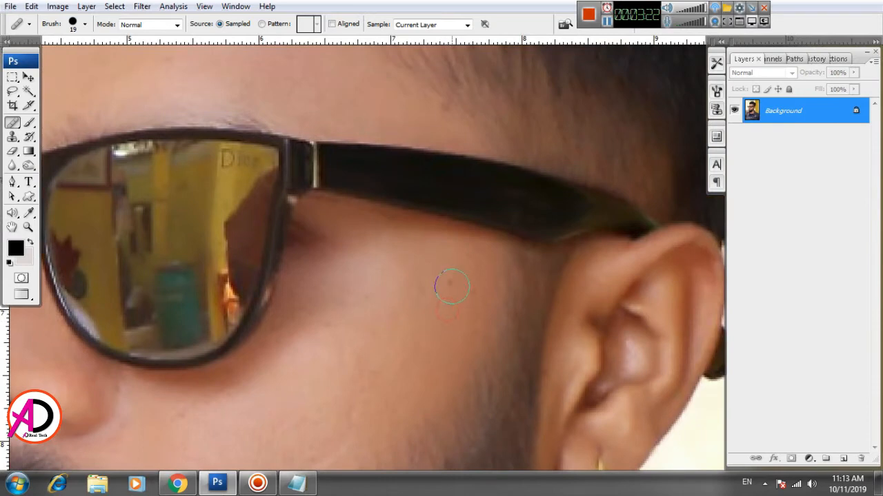
click(451, 286)
click(460, 295)
Heal the forehead mole and the thin stray hair line below the hairline with sampled forehead skin
drag(421, 276, 413, 407)
drag(370, 262, 398, 365)
drag(341, 249, 363, 330)
alt+click(333, 265)
click(334, 236)
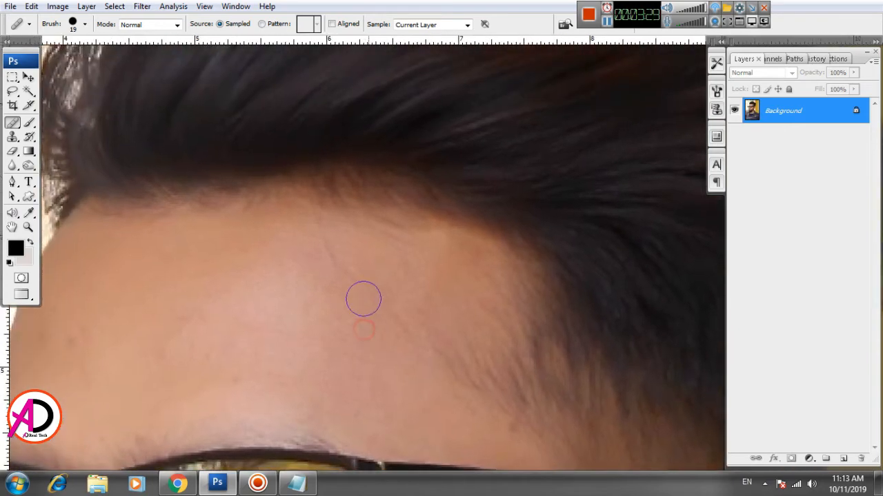
drag(352, 292, 329, 247)
click(368, 294)
Heal the small spots on the far side of the forehead above the sunglasses bridge
mouse_move(420, 384)
mouse_down()
mouse_move(449, 305)
mouse_move(463, 302)
mouse_up()
drag(257, 283, 284, 265)
alt+click(258, 286)
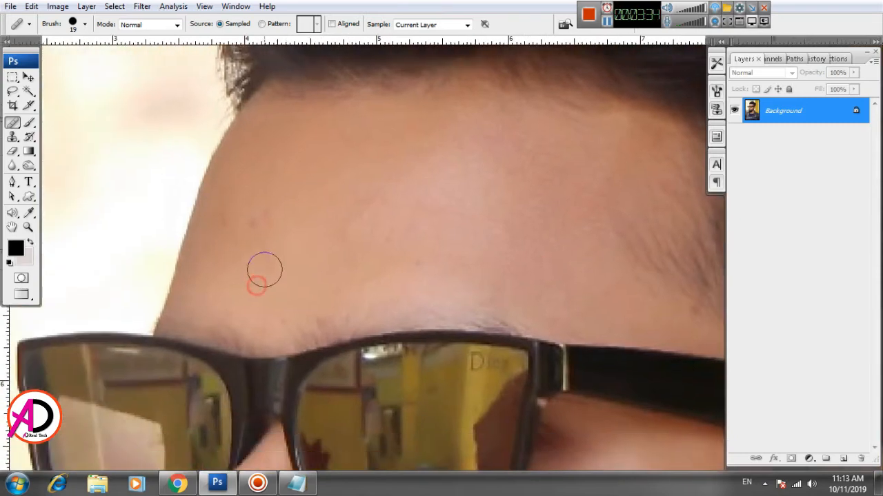
click(264, 265)
click(256, 225)
mouse_move(250, 261)
mouse_down()
mouse_move(369, 287)
mouse_move(353, 278)
mouse_up()
alt+click(336, 274)
click(331, 265)
Heal the remaining faint blemishes across the middle of the forehead and above the eyebrow
alt+click(460, 187)
click(428, 213)
click(416, 236)
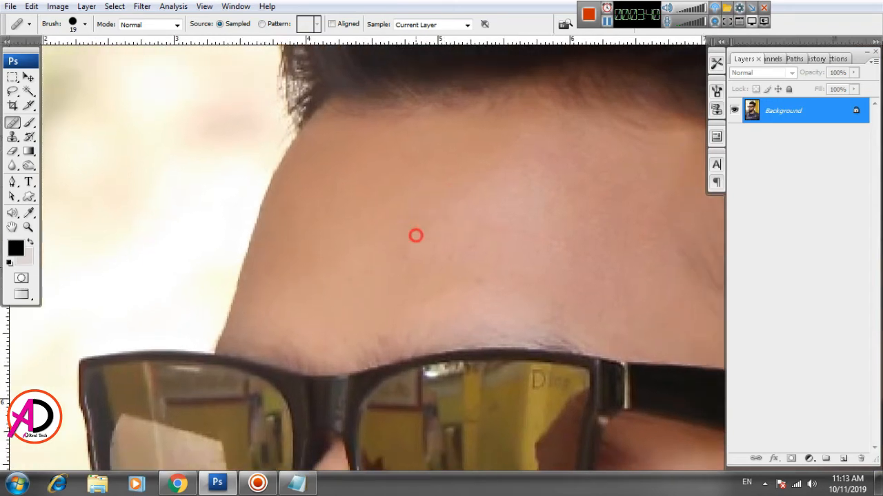
click(404, 273)
drag(526, 260, 484, 223)
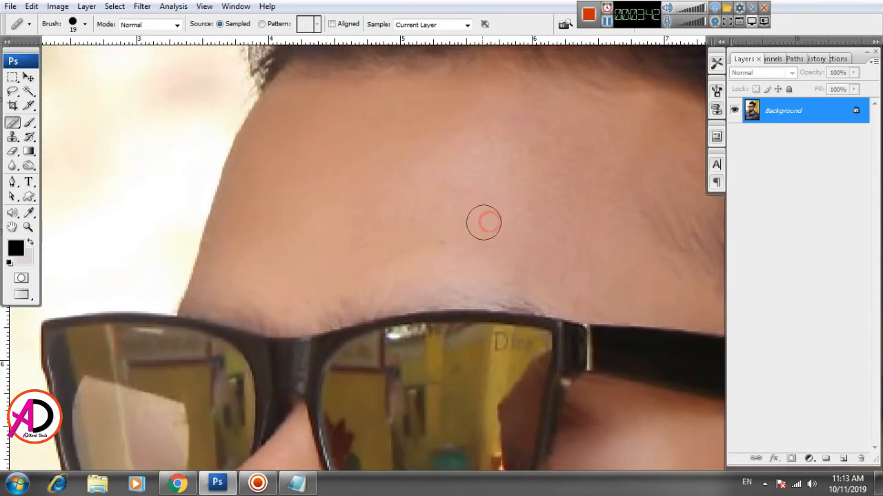
alt+click(474, 225)
click(442, 243)
click(410, 218)
Reduce the Healing Brush to 4 px and heal the dark spot on the bare skin below the corner of the mouth
drag(521, 251, 457, 203)
drag(327, 294, 400, 247)
scroll(410, 251, down, 10)
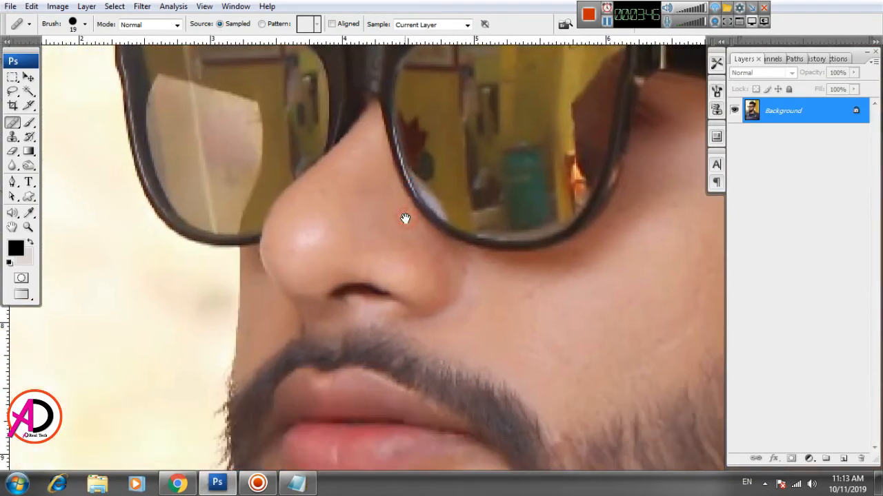
scroll(416, 259, up, 5)
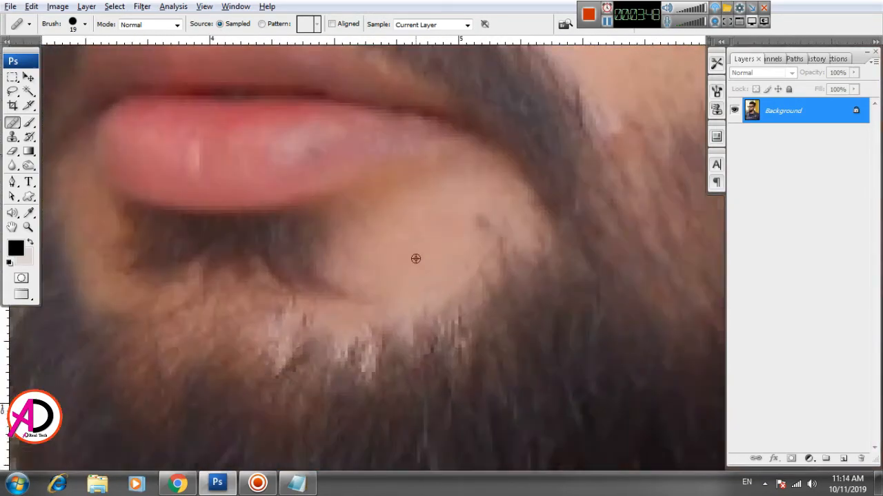
key(bracketleft)
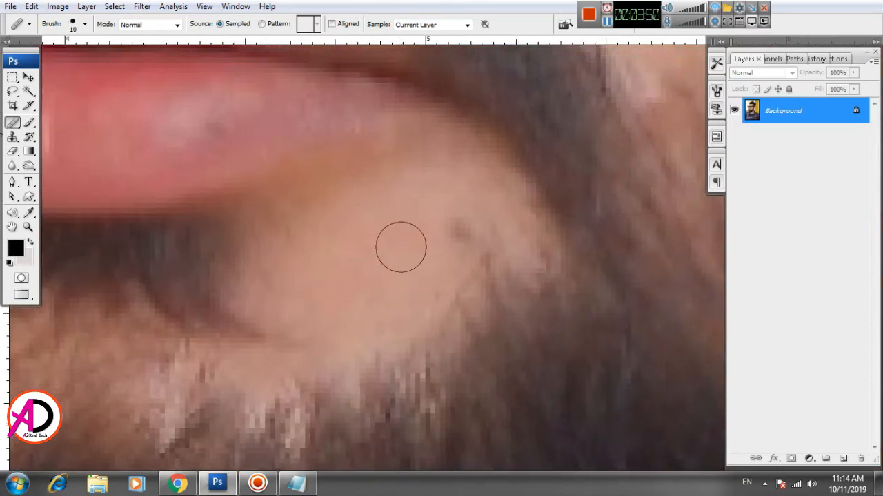
right_click(391, 227)
mouse_move(411, 248)
mouse_down()
mouse_move(453, 249)
mouse_move(416, 250)
mouse_up()
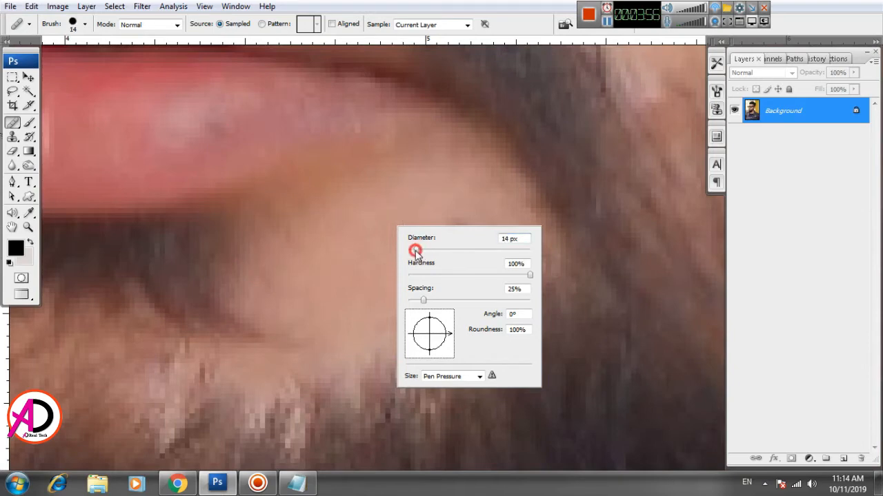
click(373, 245)
scroll(415, 265, up, 3)
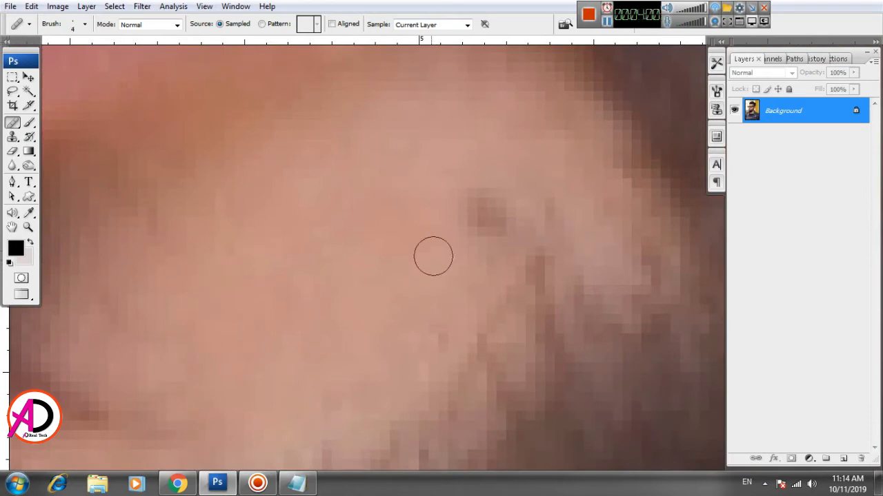
drag(475, 227, 476, 200)
click(494, 229)
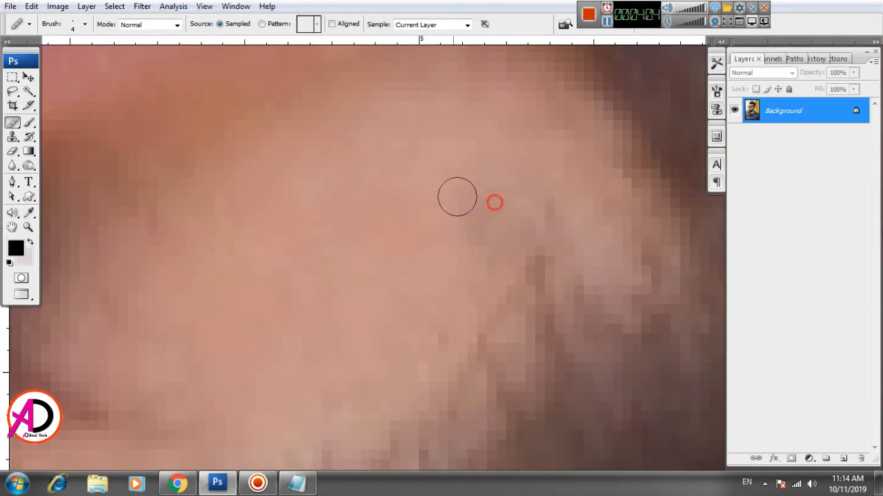
drag(478, 193, 478, 226)
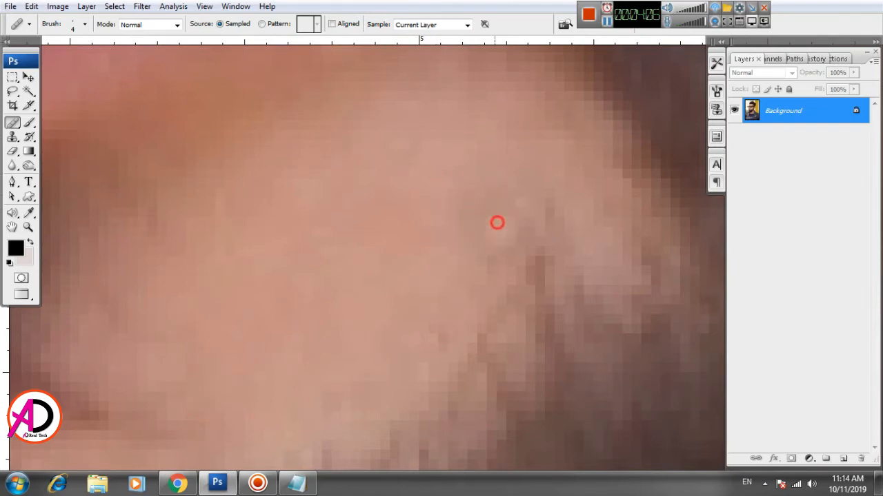
scroll(461, 211, down, 5)
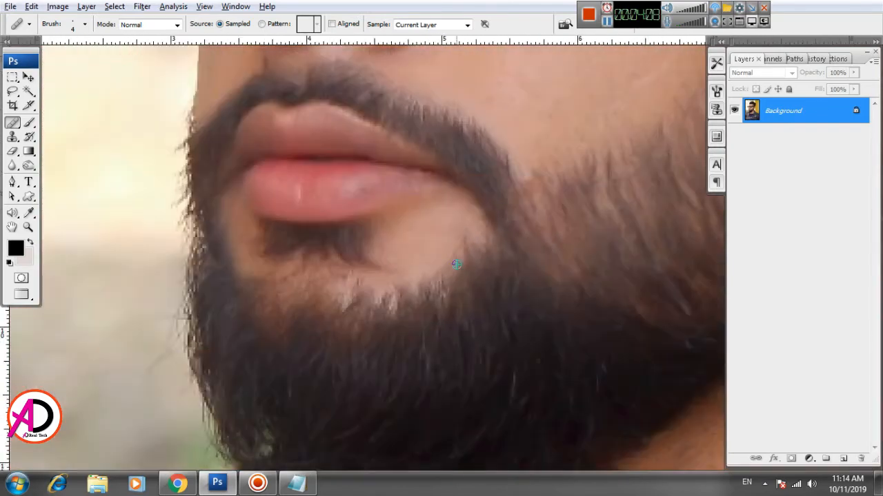
Examine the healed and smoothed skin across the whole portrait at several magnifications
scroll(451, 277, down, 4)
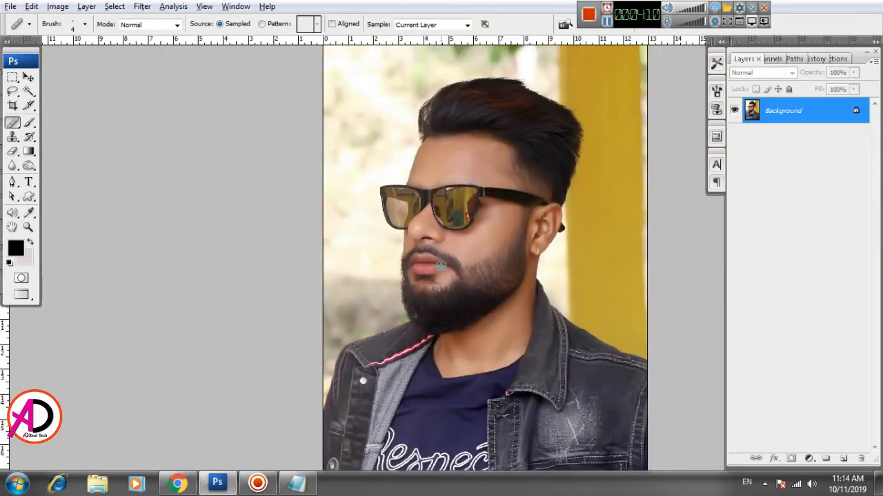
scroll(511, 297, up, 4)
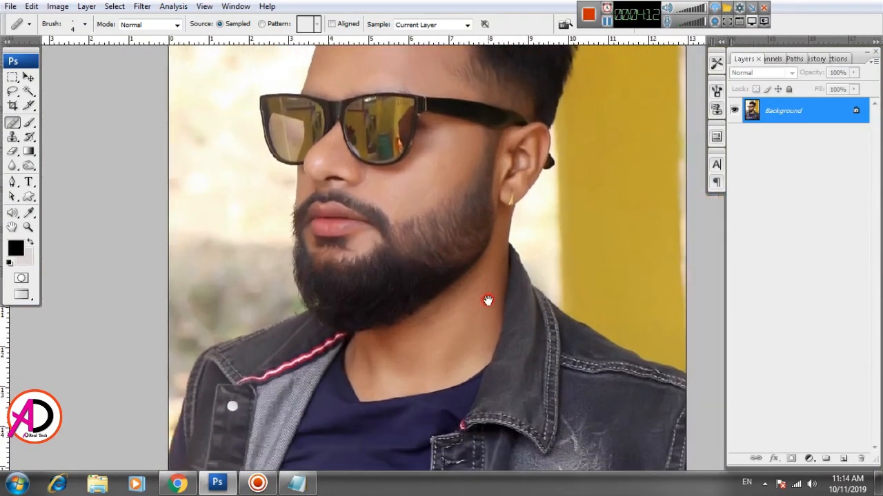
scroll(454, 322, down, 3)
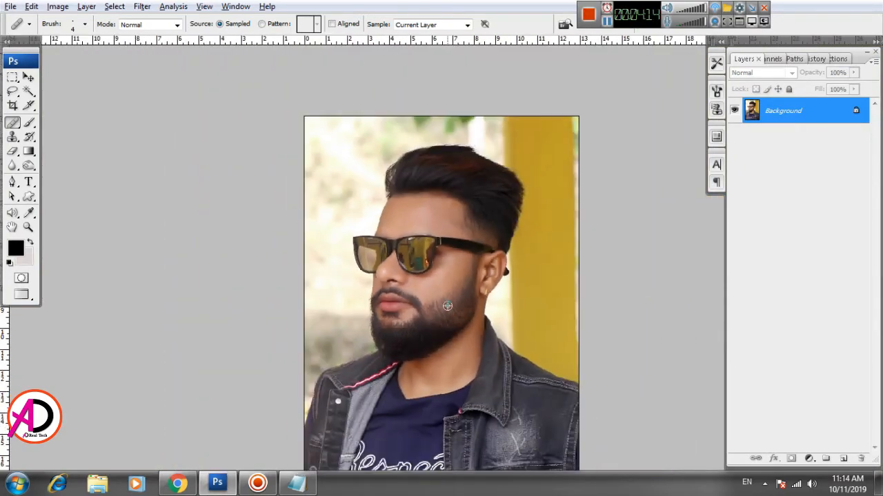
scroll(448, 309, up, 3)
scroll(445, 301, down, 2)
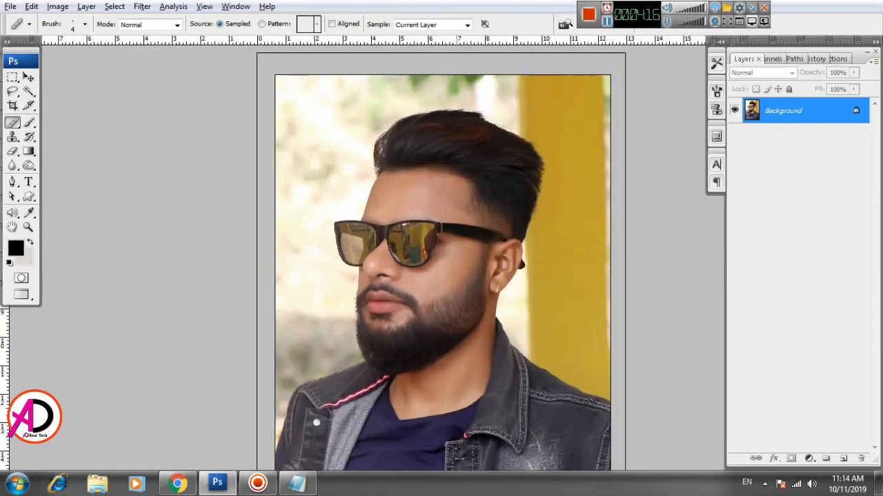
scroll(445, 259, up, 3)
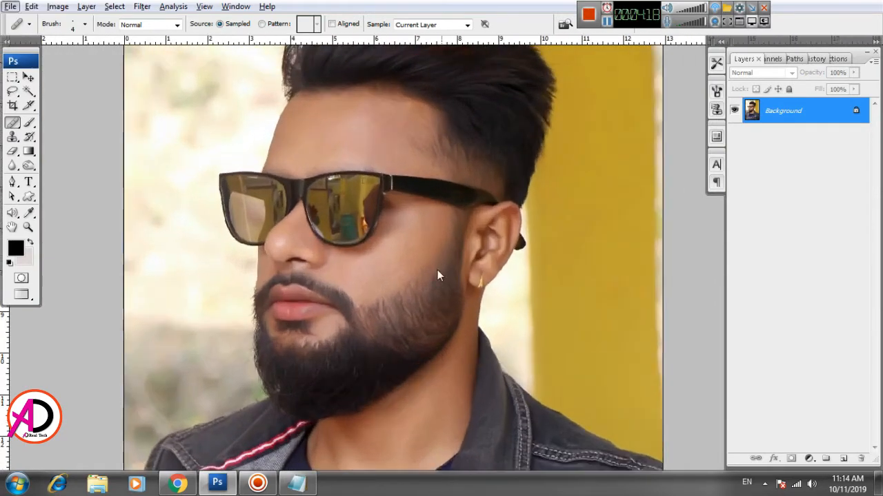
scroll(428, 266, up, 3)
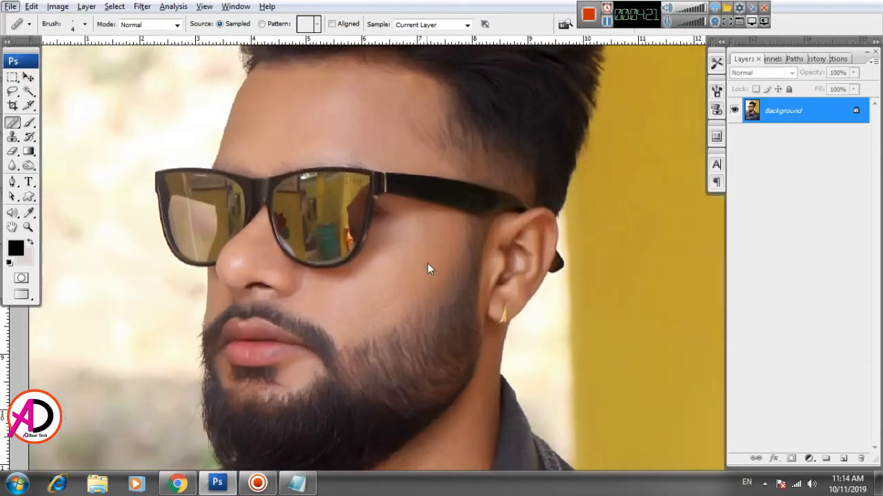
drag(436, 253, 443, 261)
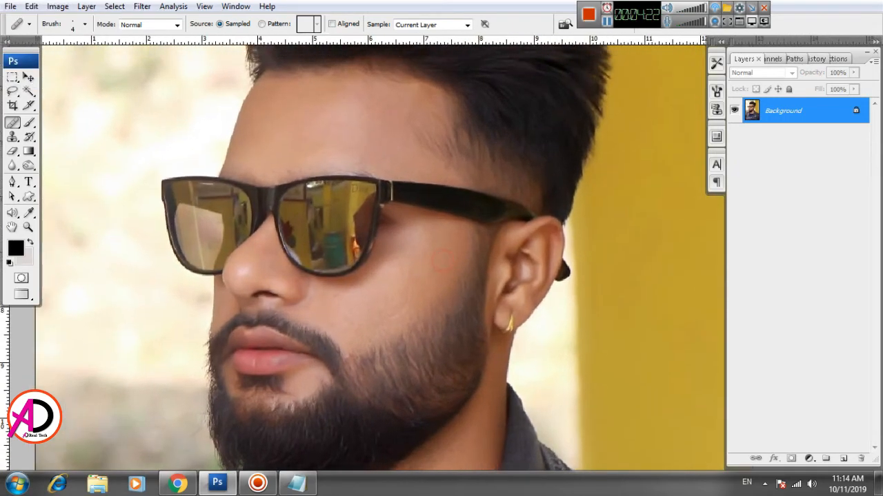
Activate the Magic Wand tool and record "click magic tool" and "hold shift key" in the Notepad notes
click(29, 92)
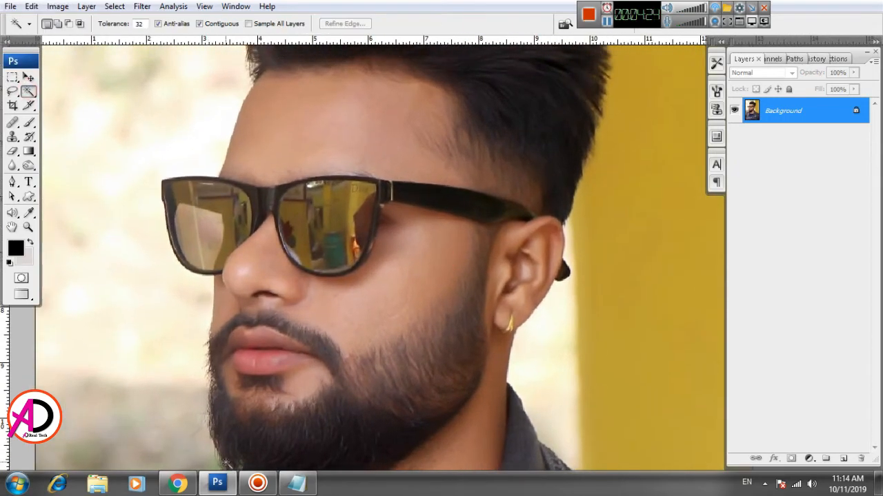
click(308, 488)
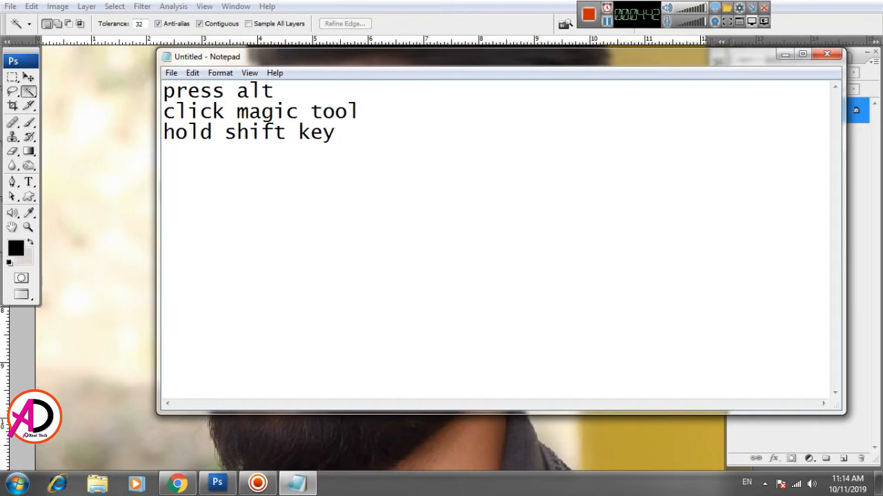
click(312, 8)
drag(364, 257, 375, 299)
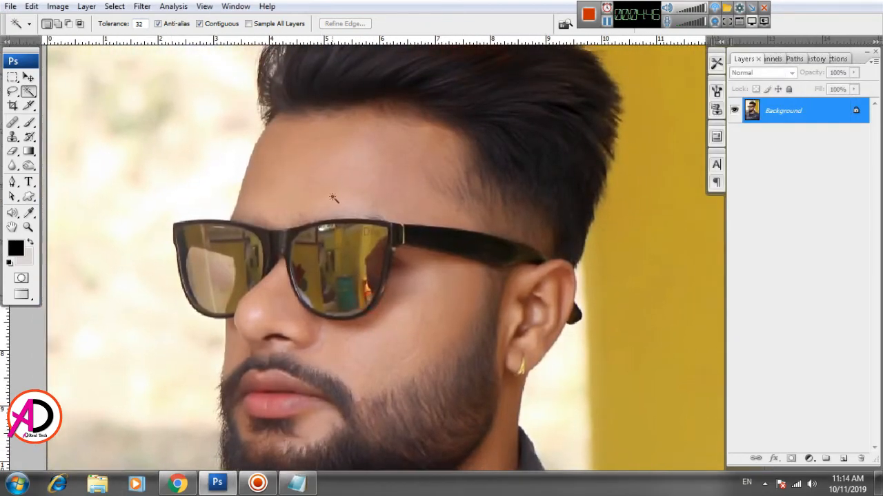
Select the forehead skin between the hairline and the sunglasses with the Magic Wand, undoing the last extra addition near the temple
click(323, 160)
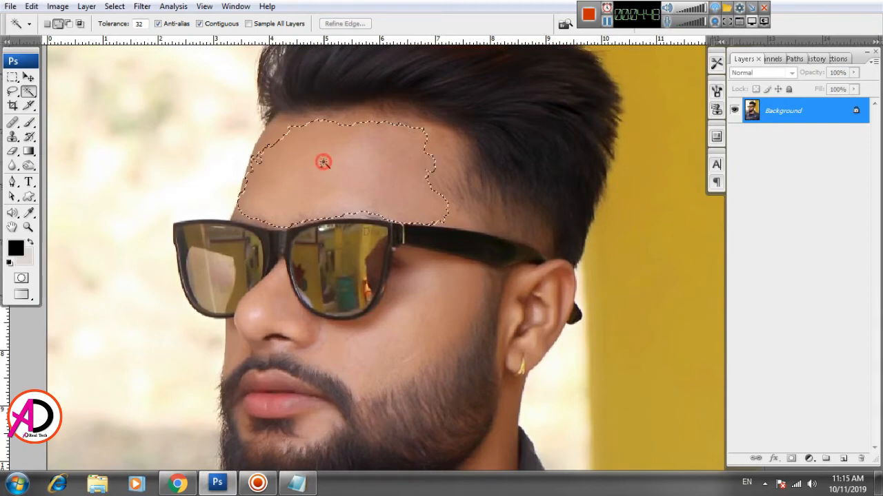
shift+click(282, 134)
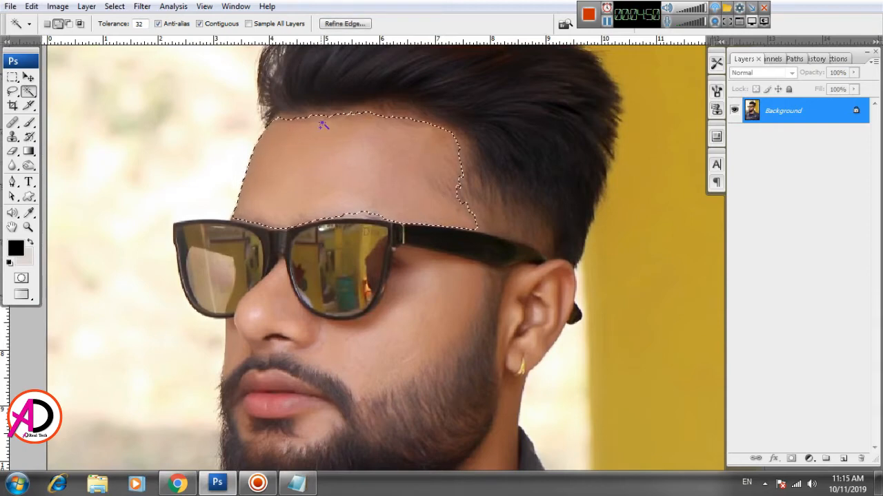
shift+click(436, 211)
key(ctrl+z)
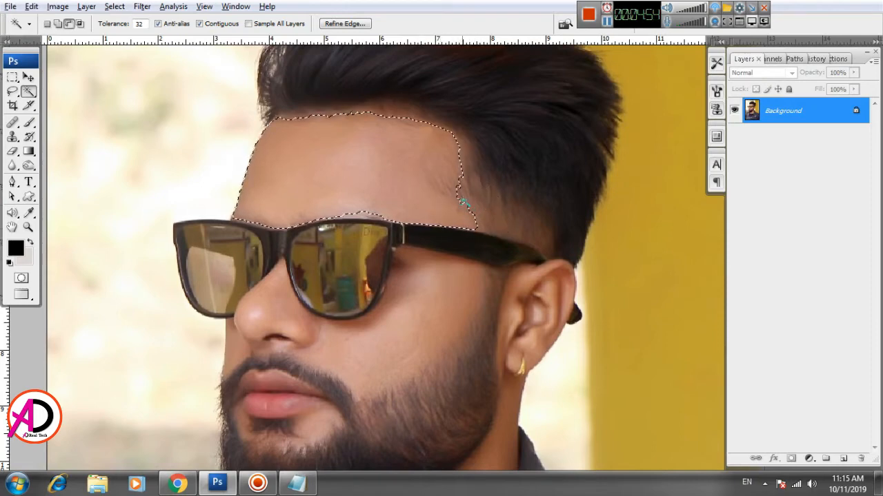
Add the cheek, the nose with its highlight, and the skin beneath the sunglasses to the selection
drag(456, 265, 482, 169)
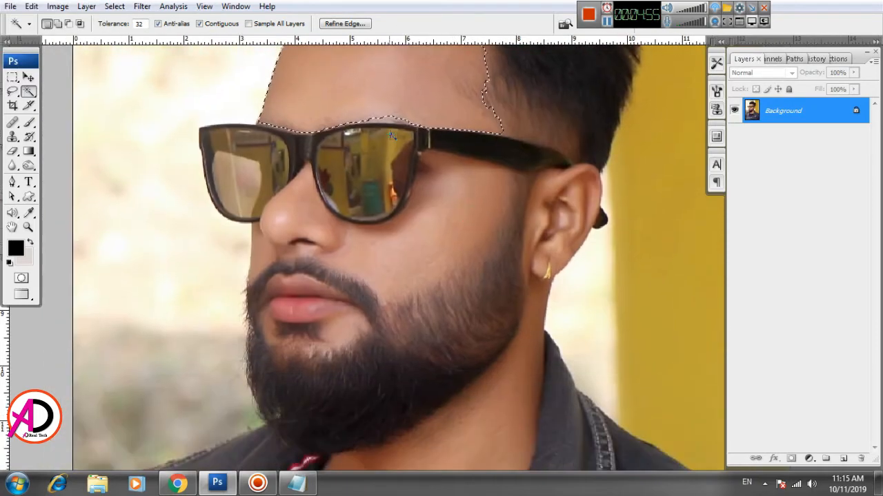
shift+click(425, 244)
shift+click(476, 200)
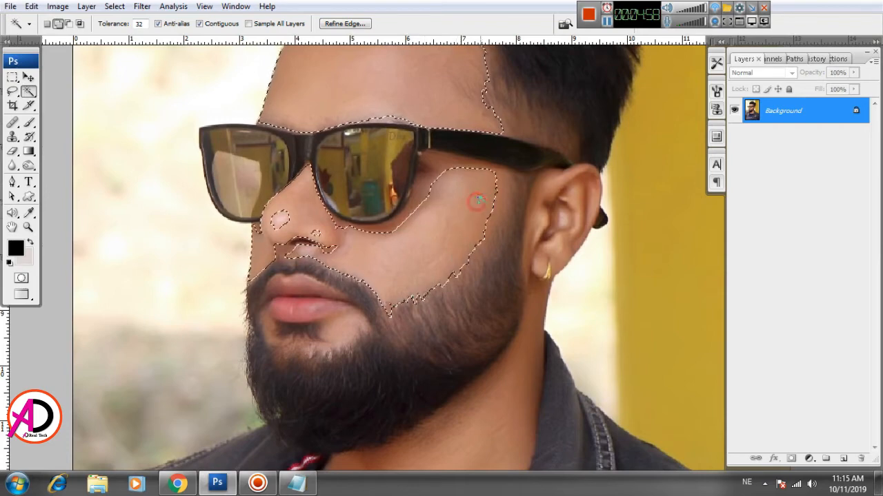
shift+click(483, 179)
shift+click(448, 169)
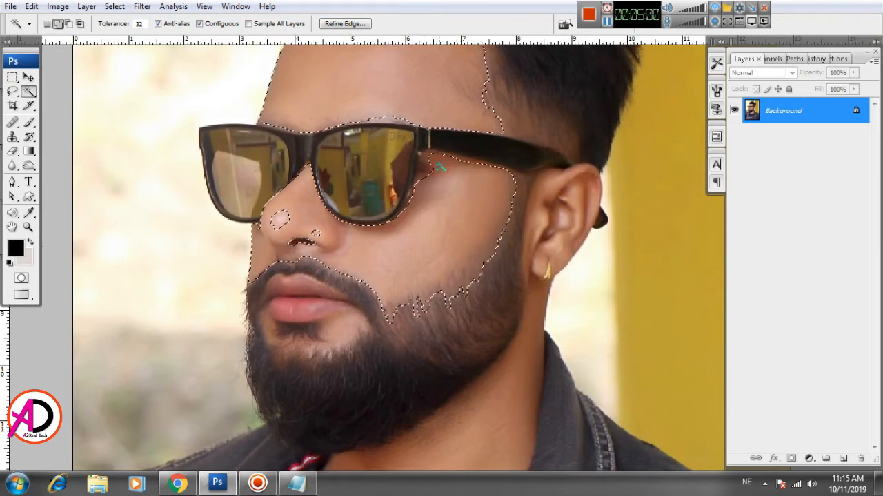
drag(452, 329, 496, 315)
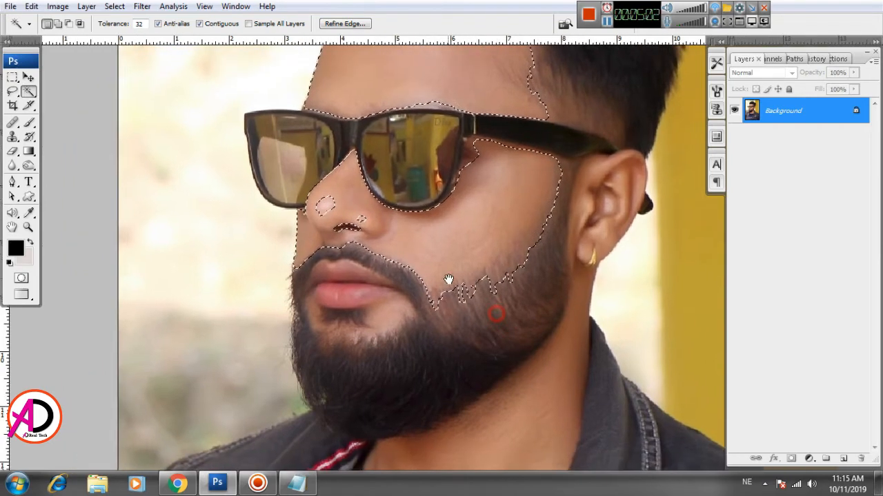
shift+click(326, 207)
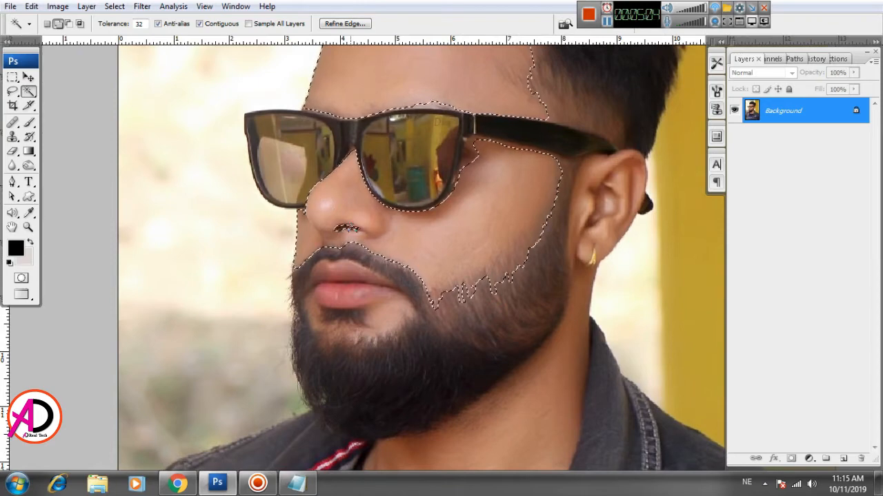
Add the bare skin patch below the corner of the mouth to the selection, undoing the stray addition beside the chin
drag(482, 323, 496, 267)
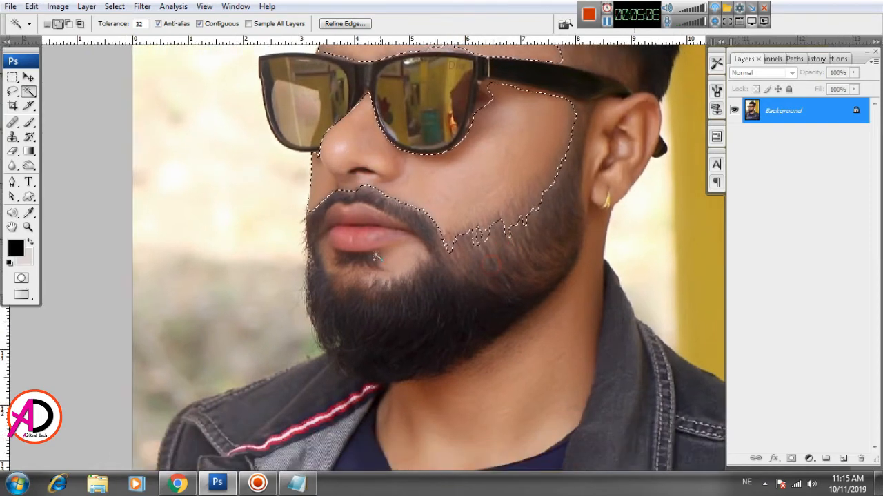
shift+click(402, 261)
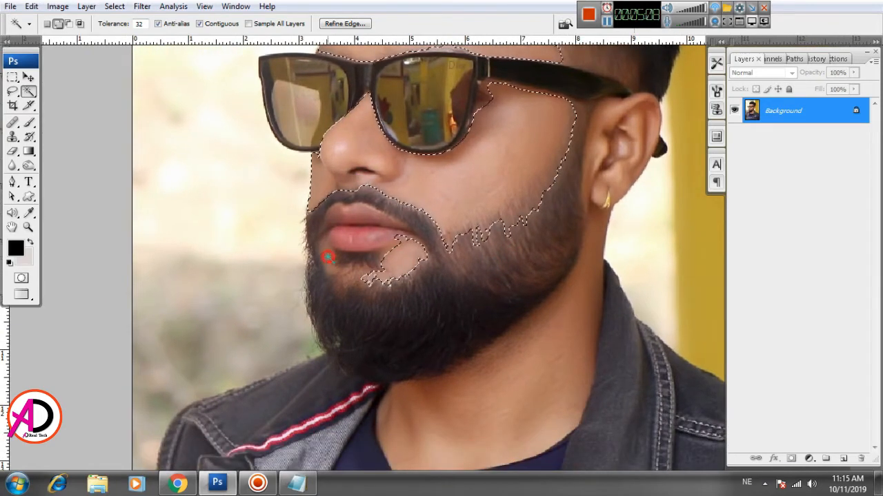
key(ctrl+z)
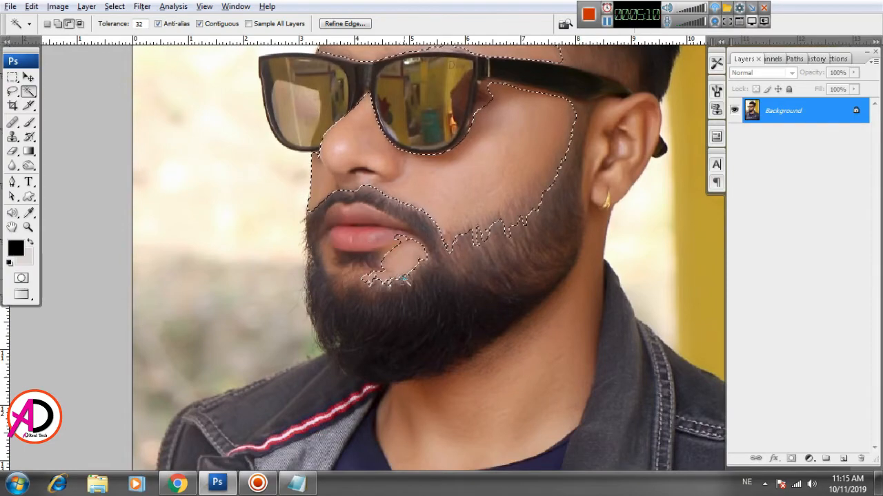
Add the neck skin between the beard, the jacket collar and the shirt neckline to the selection
scroll(411, 288, up, 2)
scroll(412, 291, up, 4)
drag(417, 312, 440, 159)
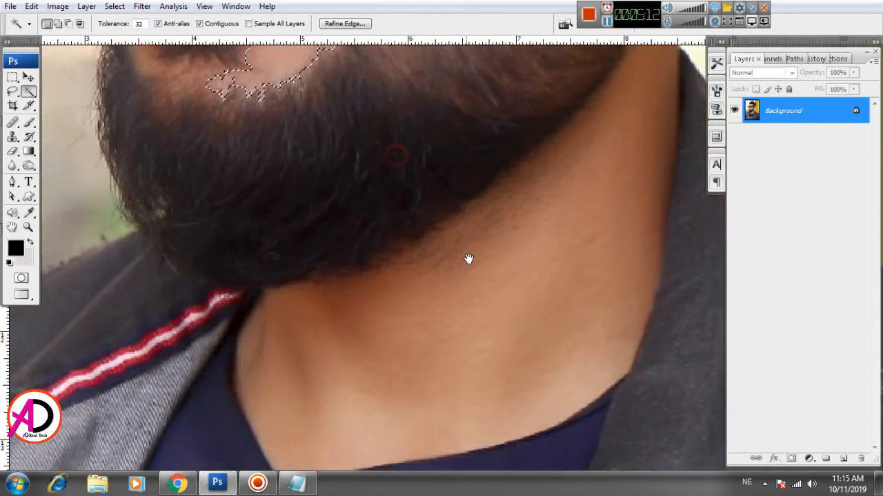
scroll(484, 318, down, 5)
scroll(484, 318, down, 4)
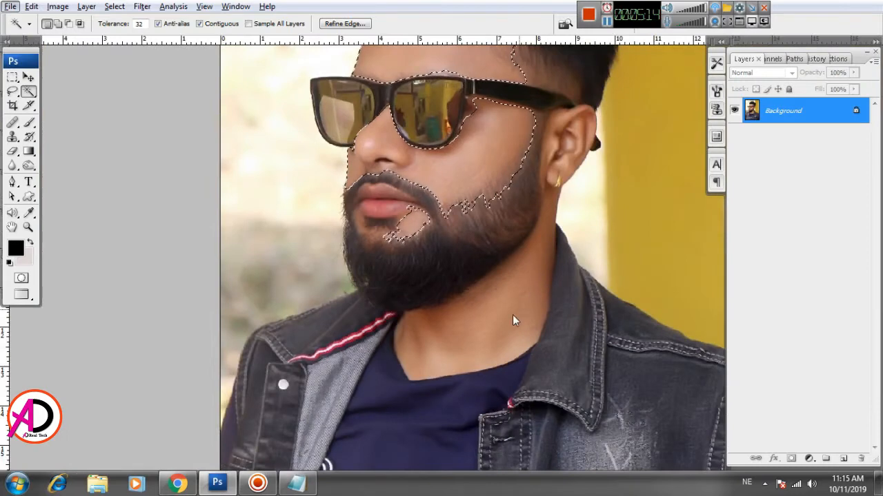
shift+click(512, 317)
shift+click(513, 329)
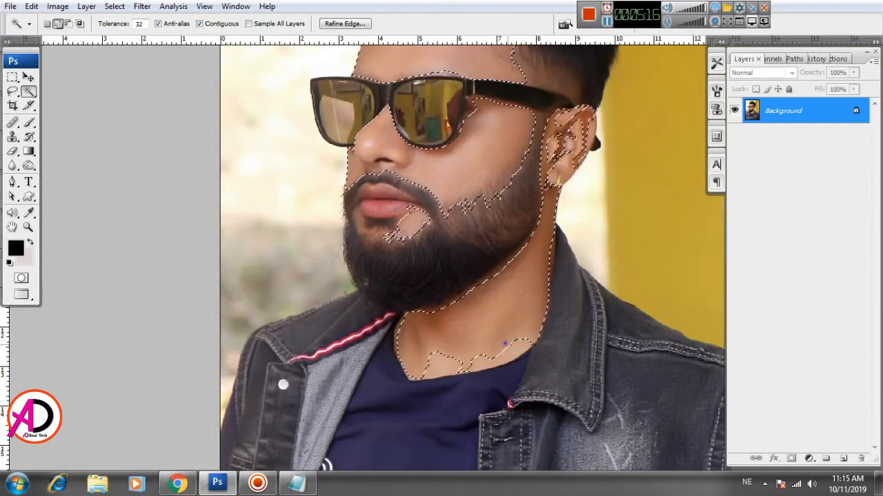
shift+click(503, 348)
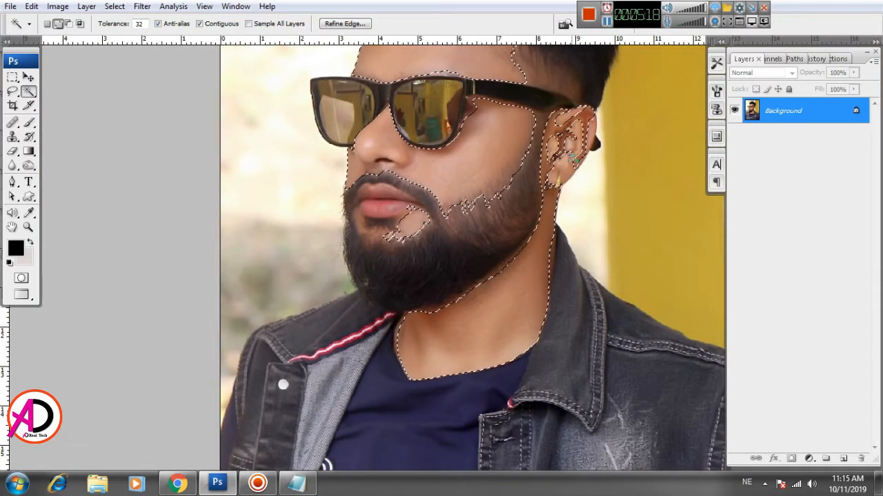
Add the remaining unselected rim and inner areas of the ear to the selection
shift+click(568, 118)
shift+click(554, 146)
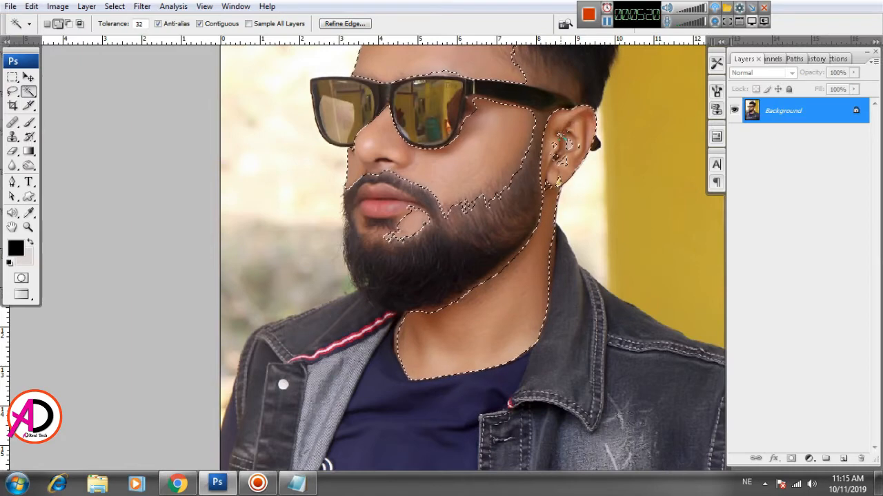
shift+click(568, 144)
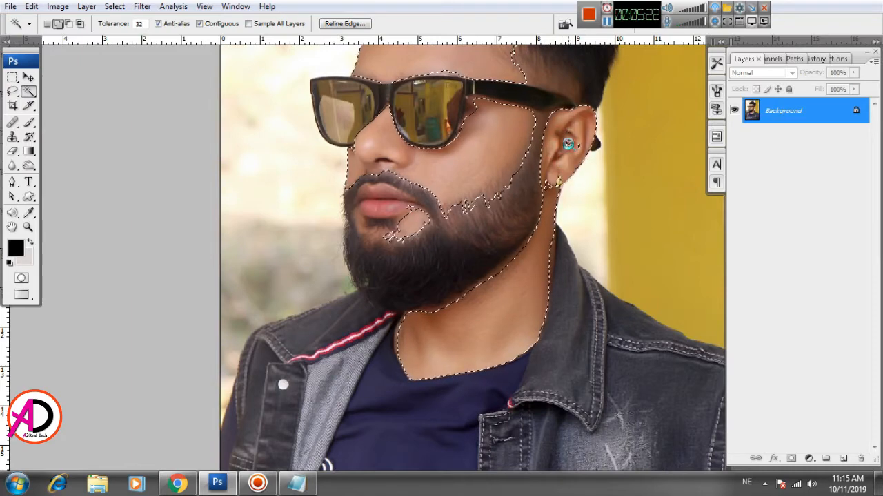
drag(572, 280, 560, 324)
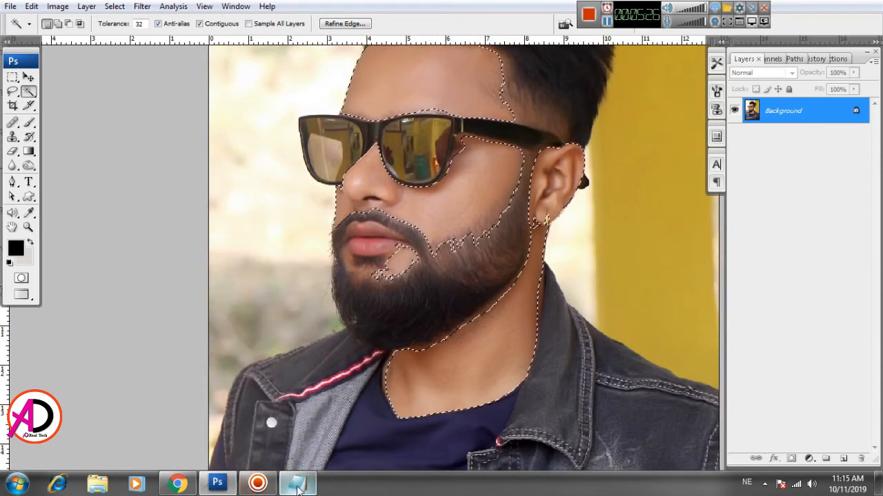
Add the line "click lasoo tool" to the Notepad notes and activate the standard Lasso tool in Photoshop
click(296, 483)
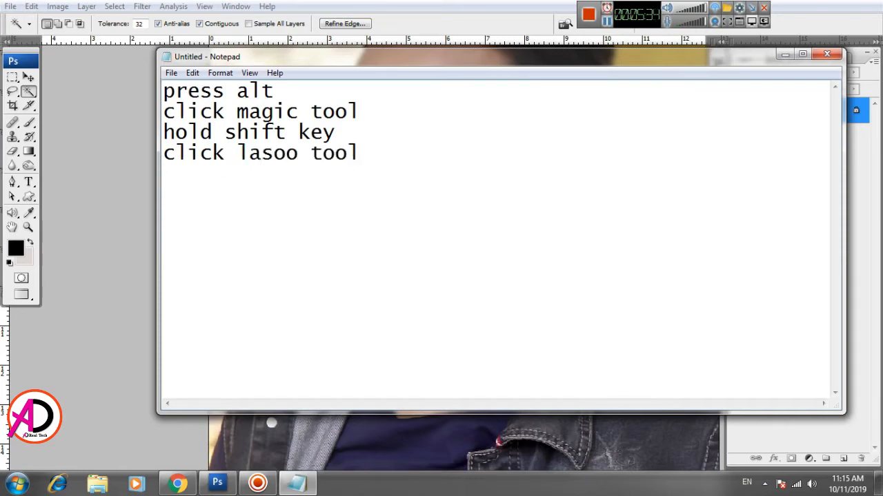
click(484, 10)
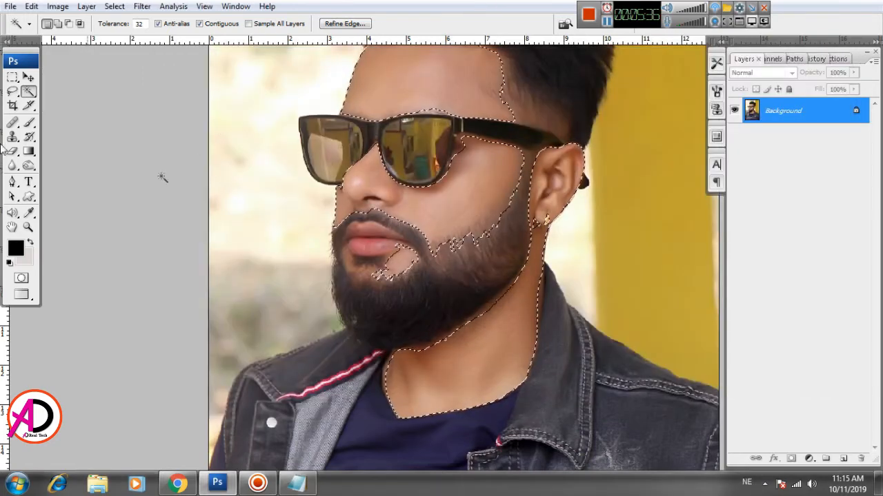
click(10, 90)
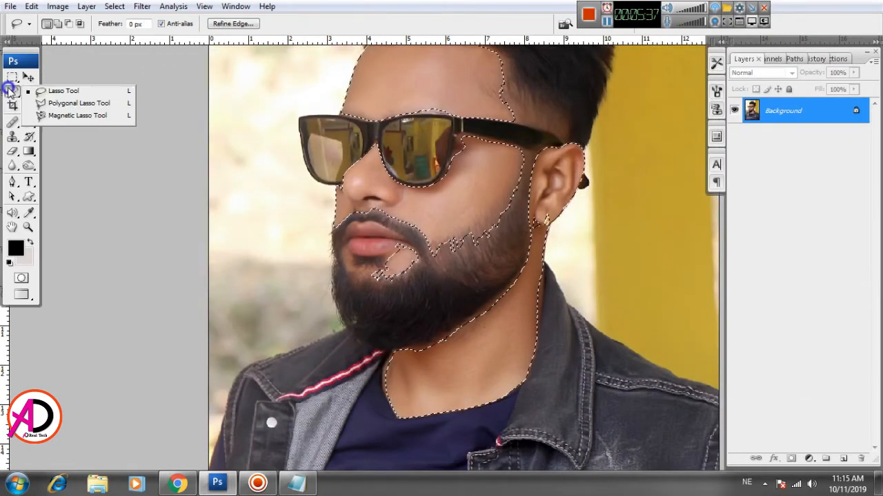
click(65, 91)
Subtract the jagged beard edge along the cheek from the skin selection with the Lasso, and set the tool to subtract from selection
drag(543, 325, 495, 324)
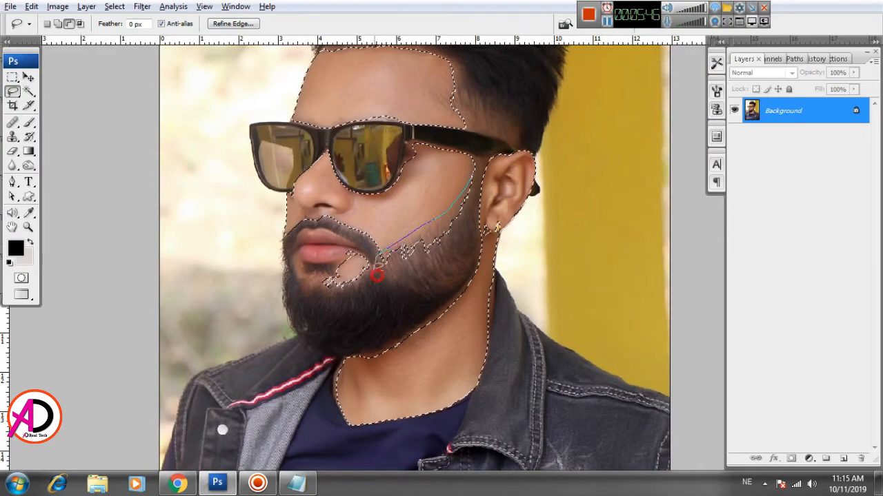
drag(468, 209, 474, 184)
scroll(433, 254, up, 2)
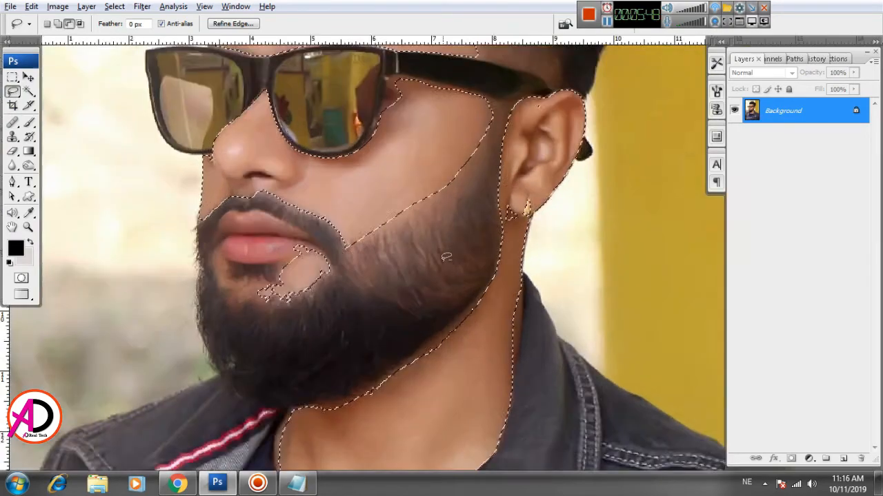
scroll(433, 254, down, 3)
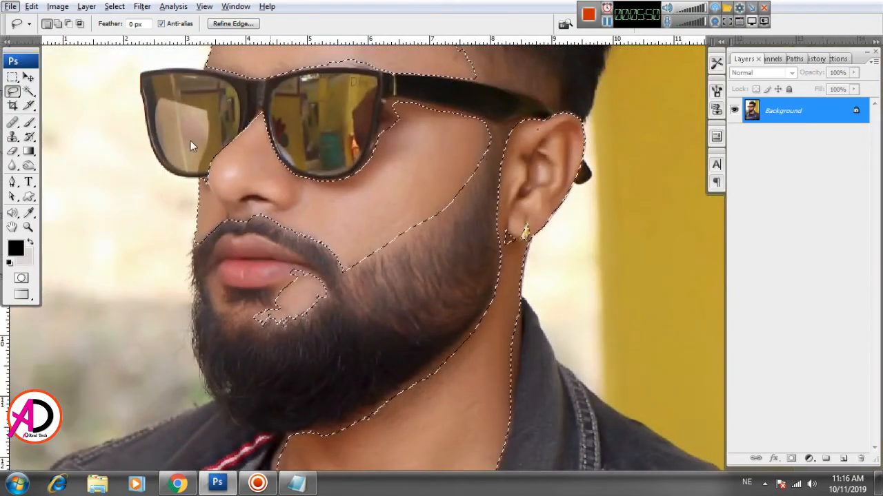
click(68, 23)
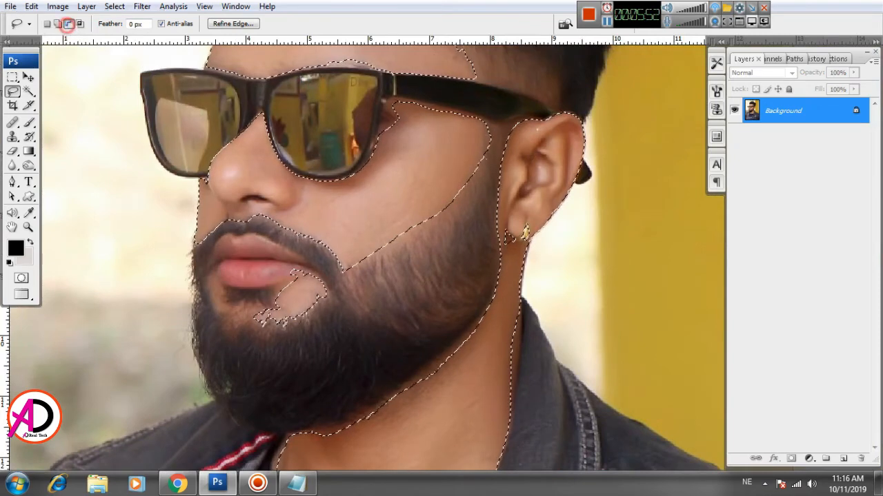
Trim the selection edge along the cheek beard line with the Lasso and add the small bare skin patch on the far side below the lip
drag(533, 291, 500, 304)
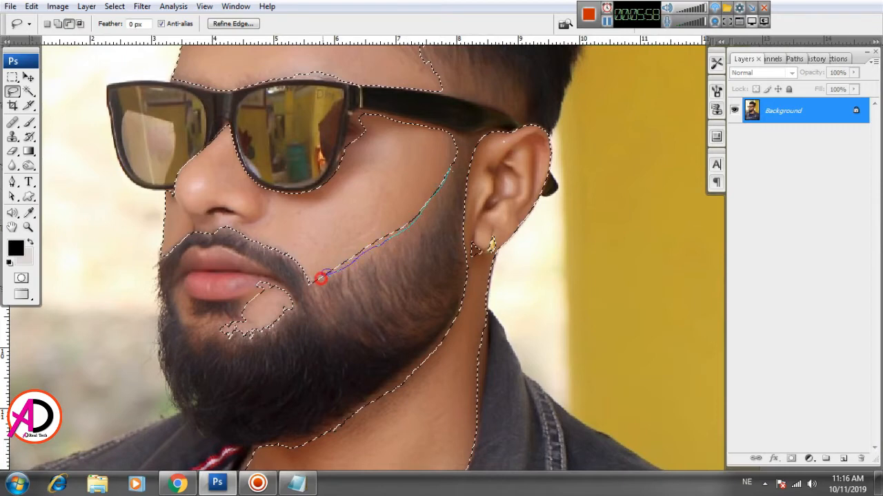
drag(337, 259, 345, 254)
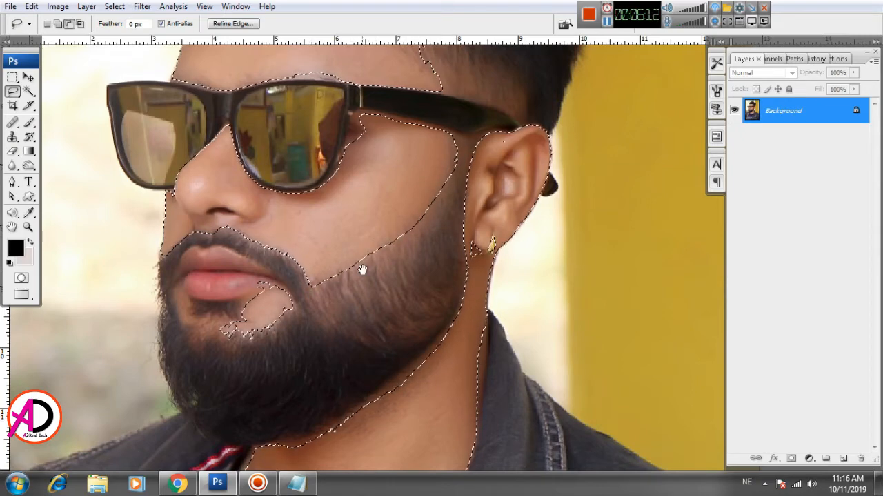
drag(320, 299, 467, 263)
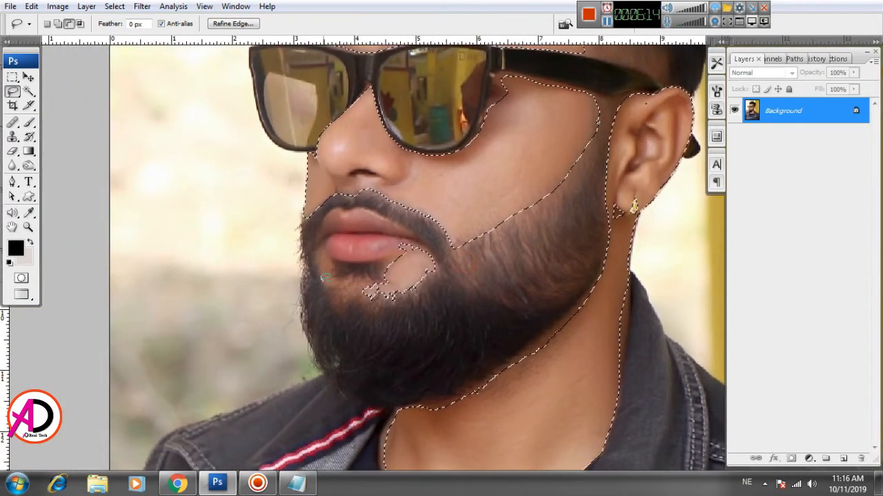
drag(321, 246, 321, 246)
Subtract the stray bit beside the lower lip and the jagged lower edge from the chin skin patch selection
mouse_move(436, 316)
mouse_down()
mouse_move(412, 310)
mouse_move(441, 329)
mouse_up()
scroll(403, 300, up, 2)
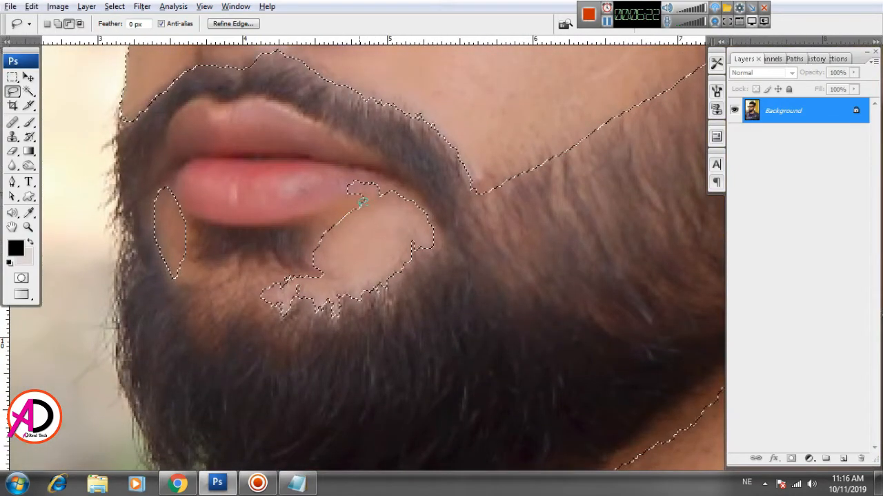
mouse_move(360, 205)
mouse_down()
mouse_move(389, 186)
mouse_move(355, 178)
mouse_move(335, 189)
mouse_move(355, 206)
mouse_up()
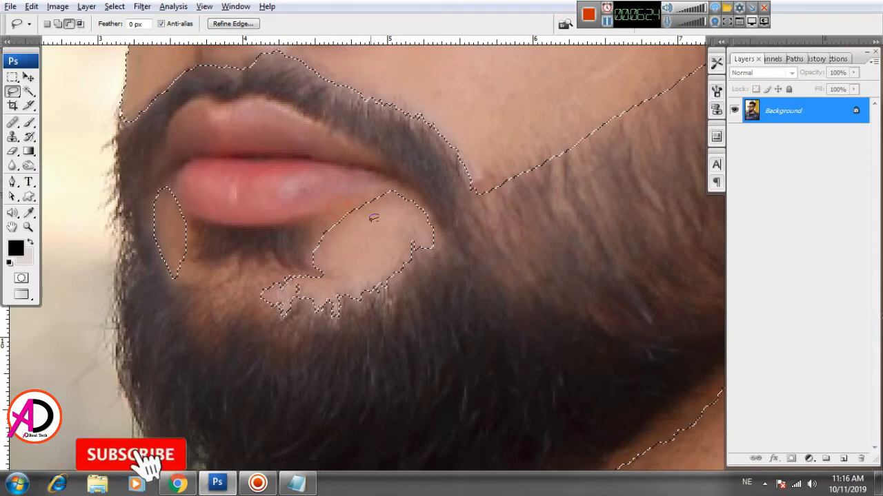
drag(386, 260, 413, 231)
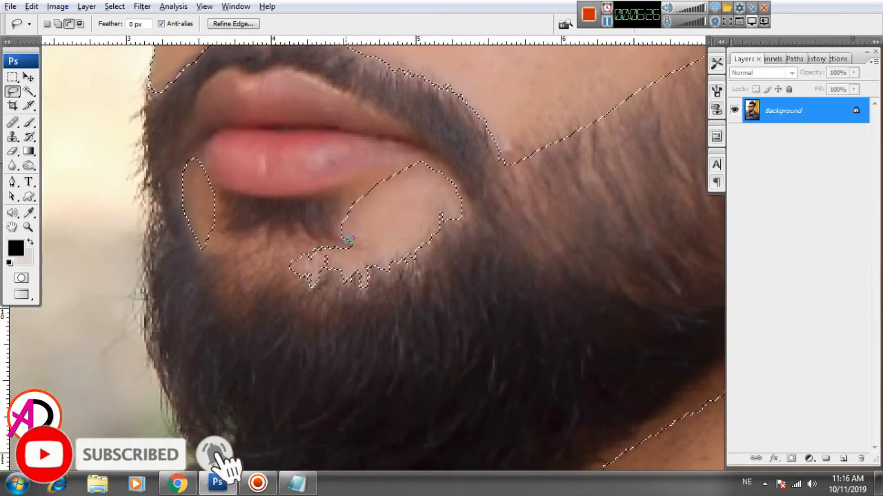
drag(359, 242, 354, 247)
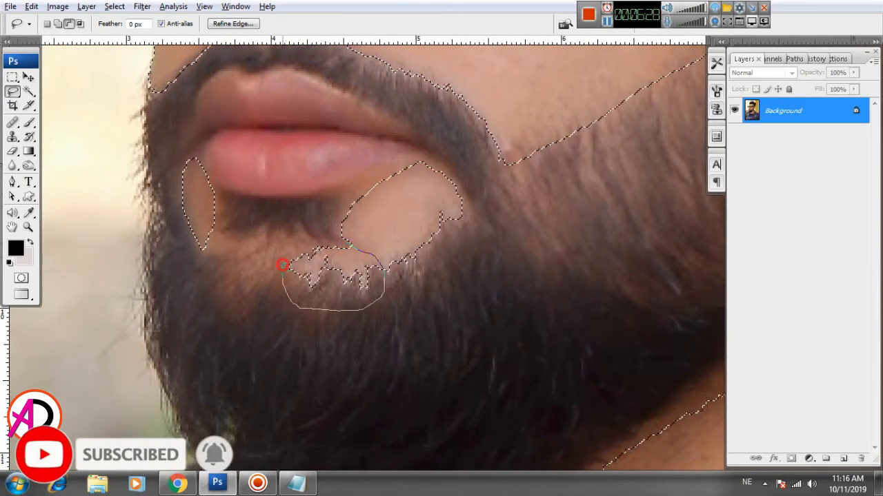
drag(283, 265, 346, 243)
Extend the neck selection up to the beard's lower edge along the whole jawline with the Lasso
scroll(480, 370, down, 5)
key(alt+space)
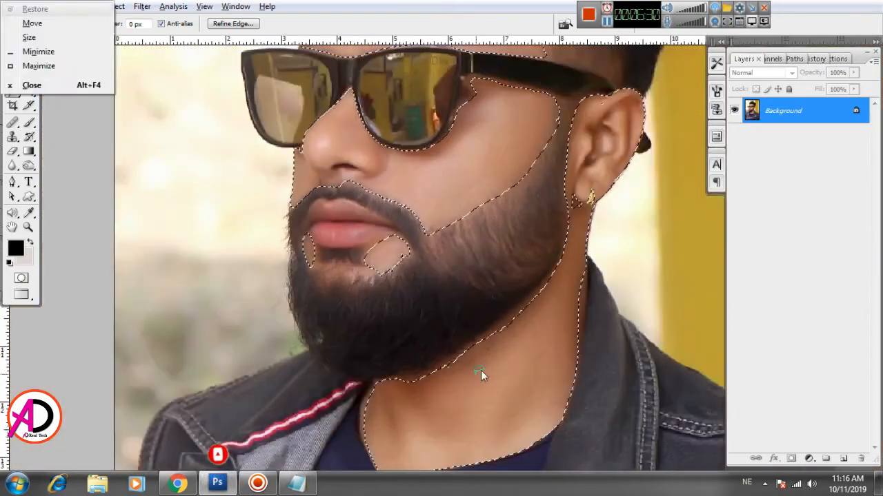
drag(481, 371, 456, 284)
scroll(449, 283, up, 5)
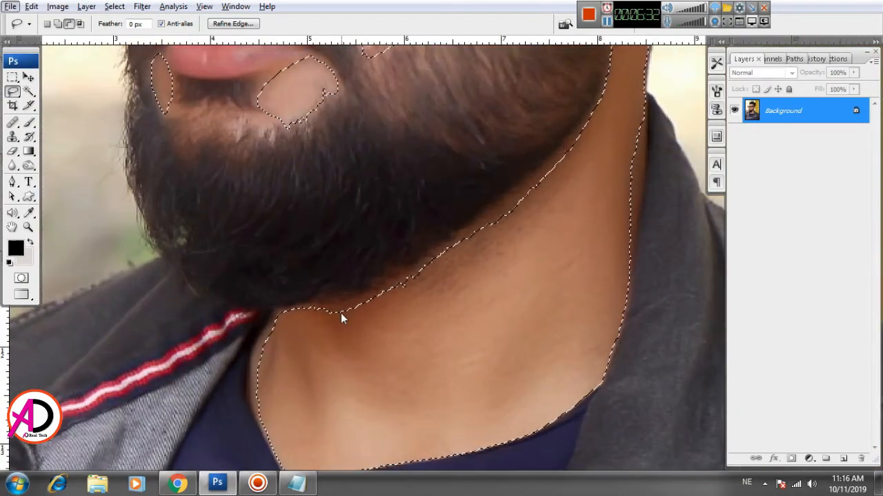
drag(334, 311, 326, 305)
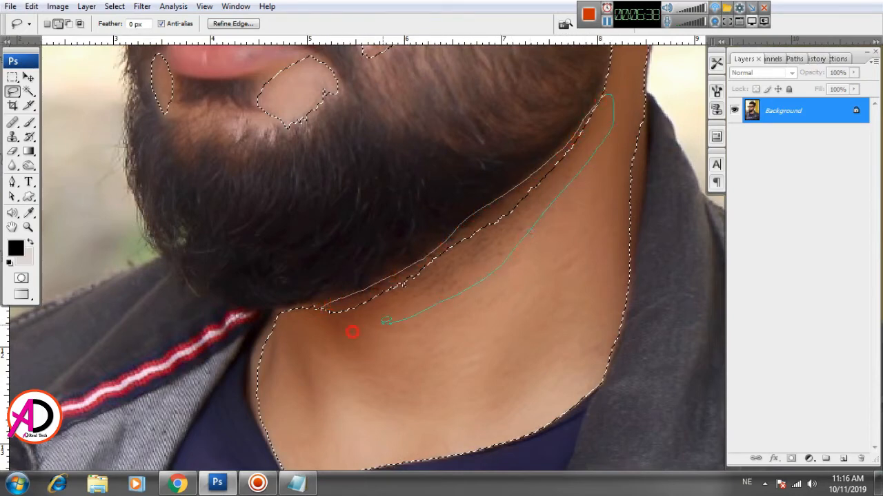
drag(384, 322, 329, 307)
Add the unselected strip of neck skin beside the jacket collar below the ear to the selection
drag(506, 259, 421, 384)
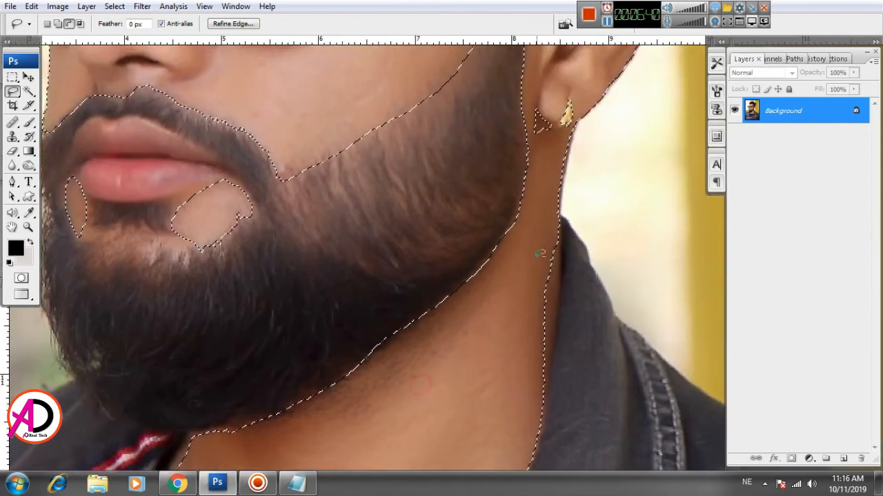
drag(559, 209, 559, 208)
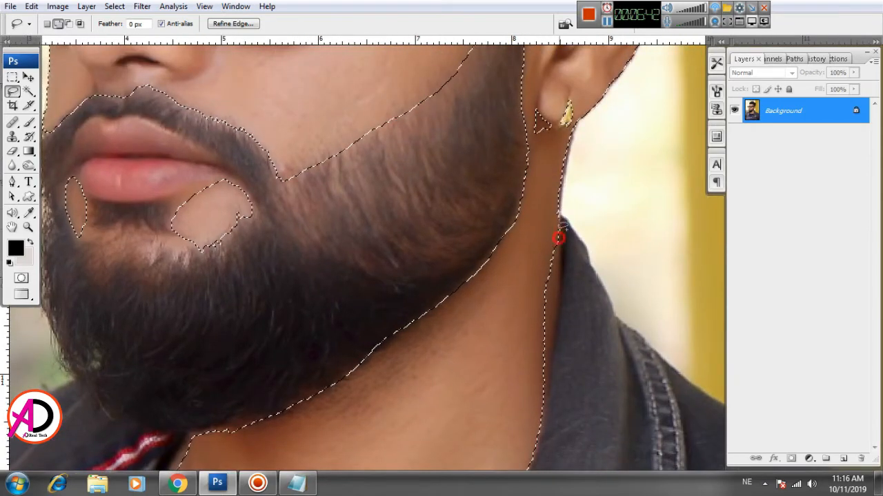
drag(547, 312, 532, 264)
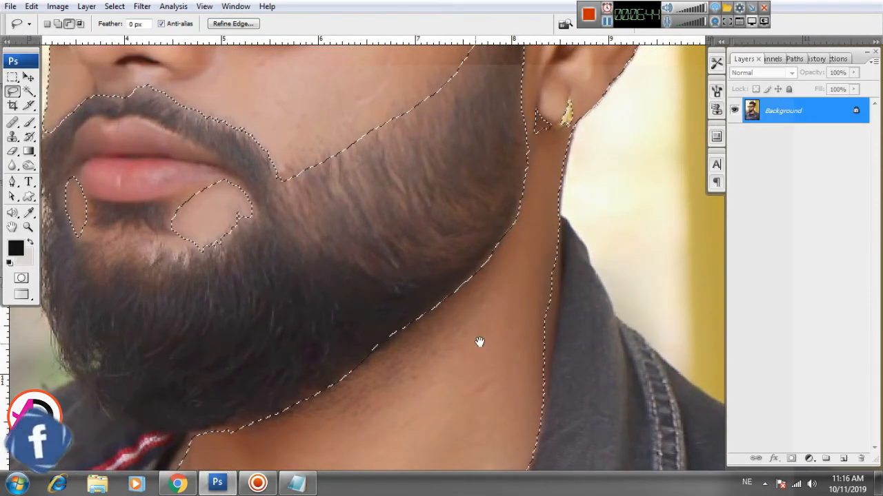
drag(480, 342, 455, 234)
mouse_move(519, 290)
mouse_down()
mouse_move(535, 144)
mouse_move(535, 110)
mouse_up()
drag(489, 258, 470, 366)
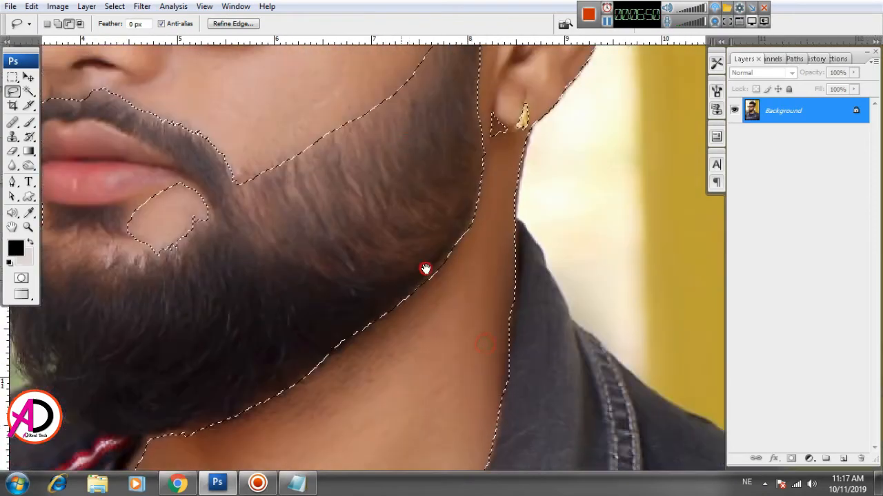
Extend the forehead selection to a smooth edge along the hairline and temple, down to the sunglasses arm
drag(425, 269, 480, 421)
mouse_move(386, 135)
mouse_down()
mouse_move(440, 262)
mouse_move(437, 352)
mouse_up()
drag(478, 198, 456, 276)
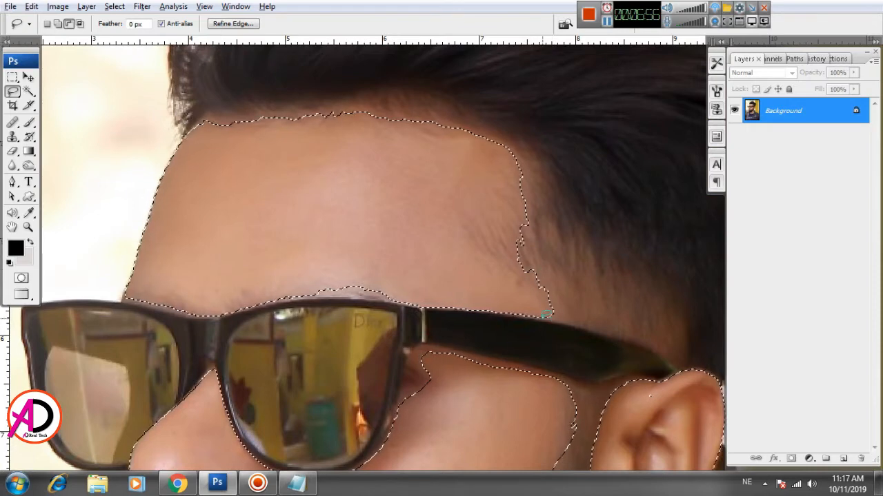
key(alt)
drag(541, 320, 550, 319)
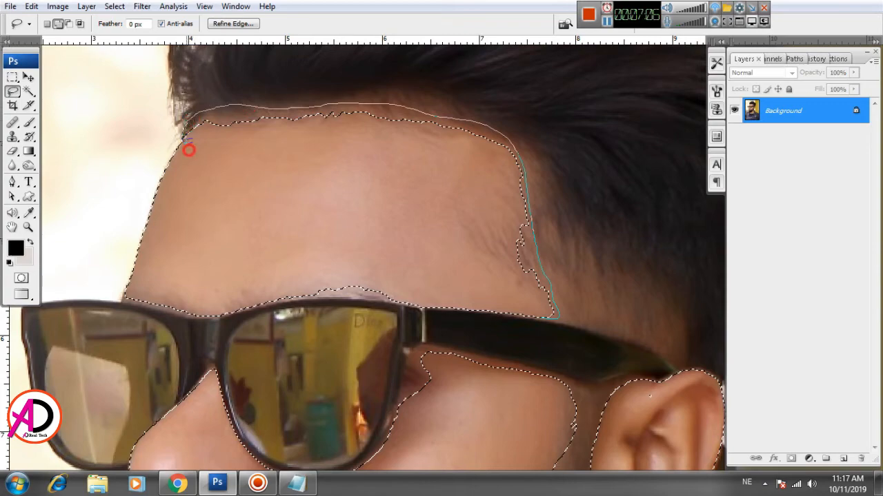
drag(530, 307, 535, 314)
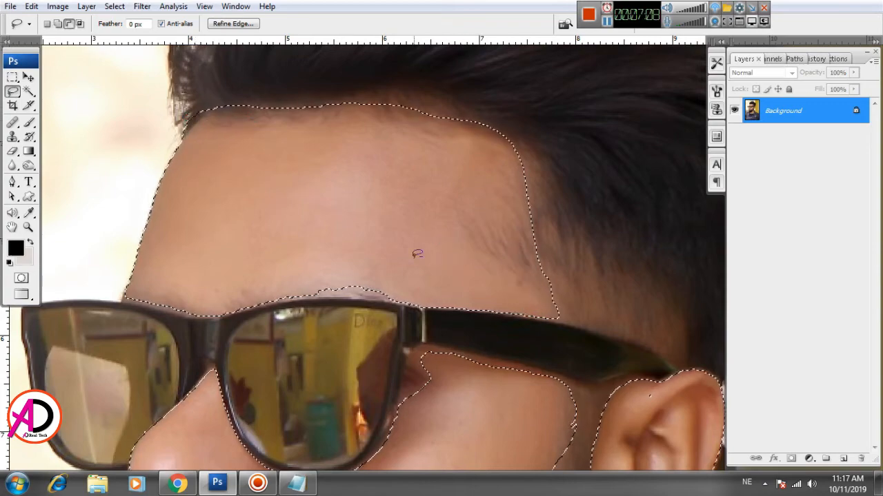
Feather the complete skin selection with a radius of 16 pixels
scroll(434, 254, down, 5)
scroll(442, 325, down, 4)
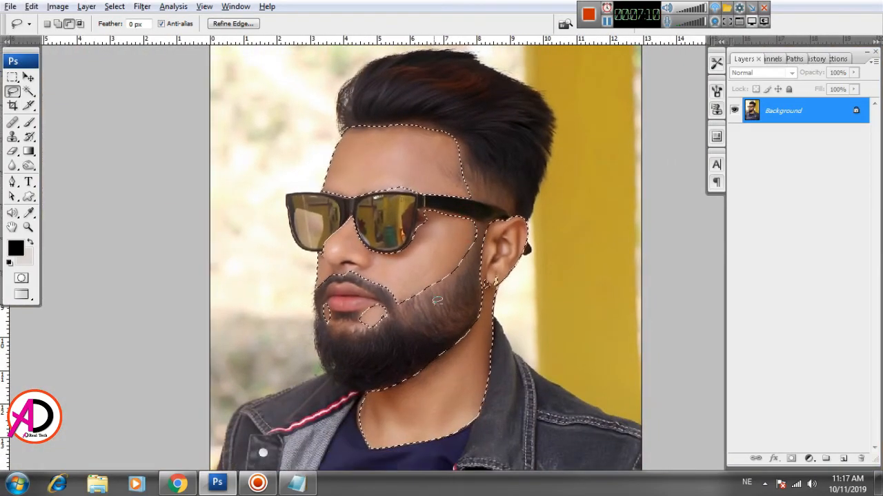
scroll(400, 315, up, 2)
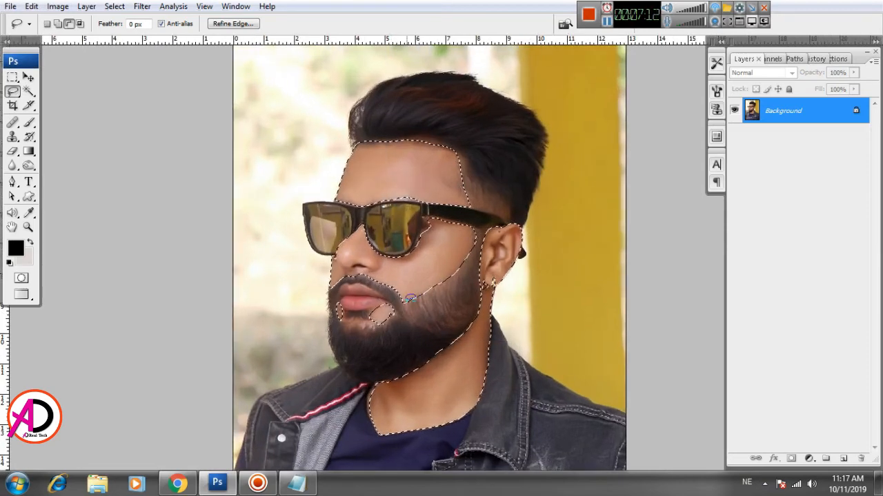
scroll(443, 292, down, 1)
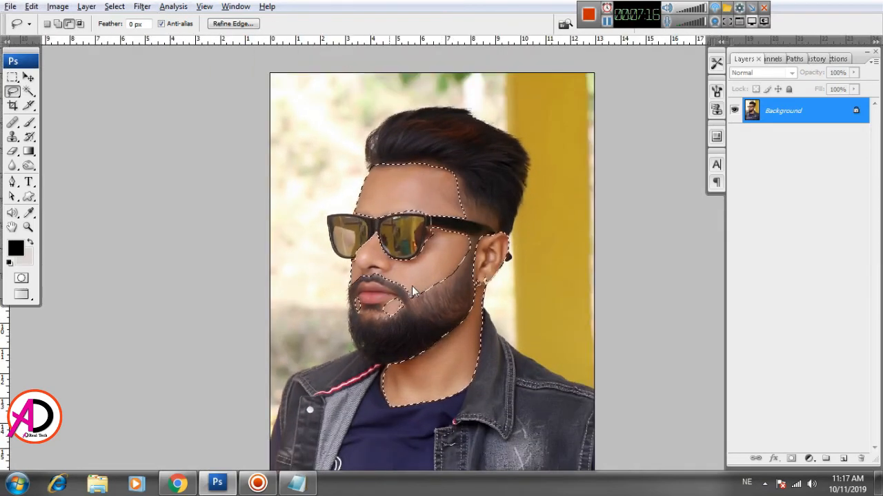
right_click(446, 231)
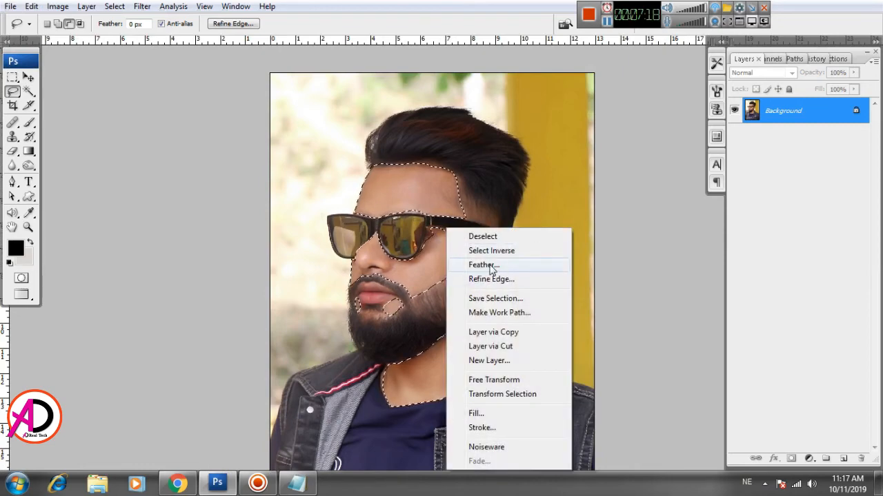
click(492, 268)
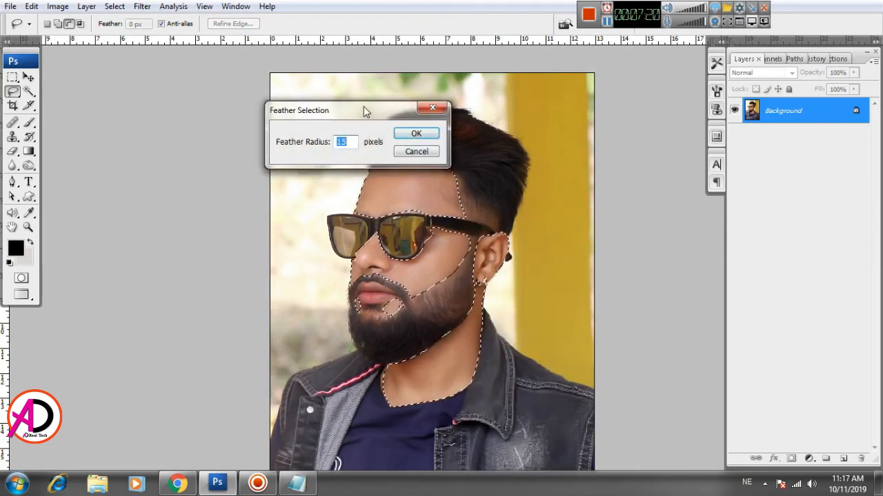
drag(364, 112, 545, 100)
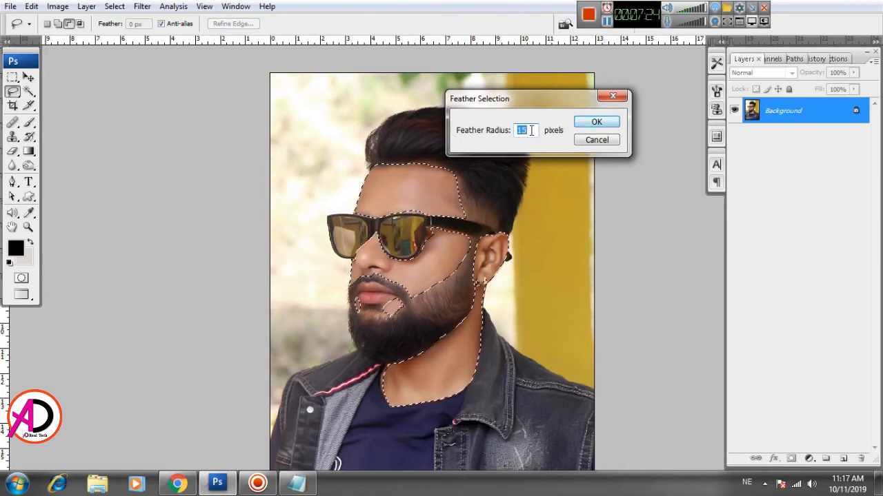
drag(531, 129, 513, 130)
text(4)
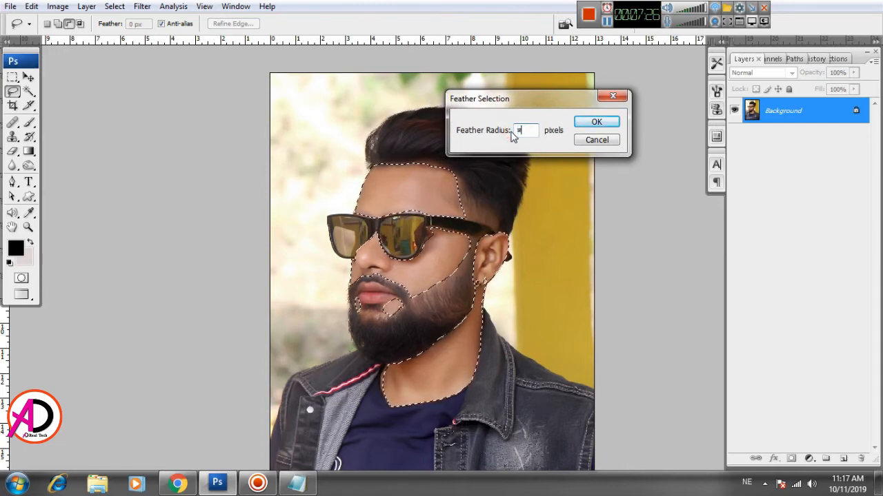
key(BackSpace)
key(alt+shift)
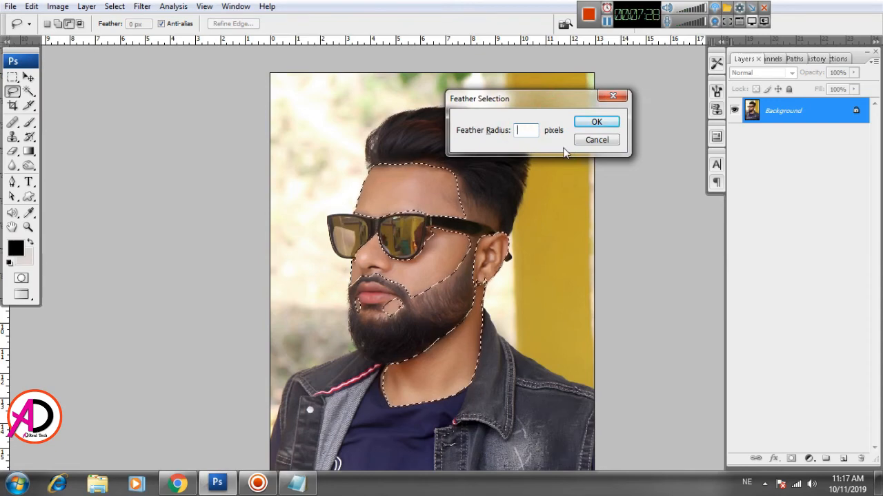
text(16)
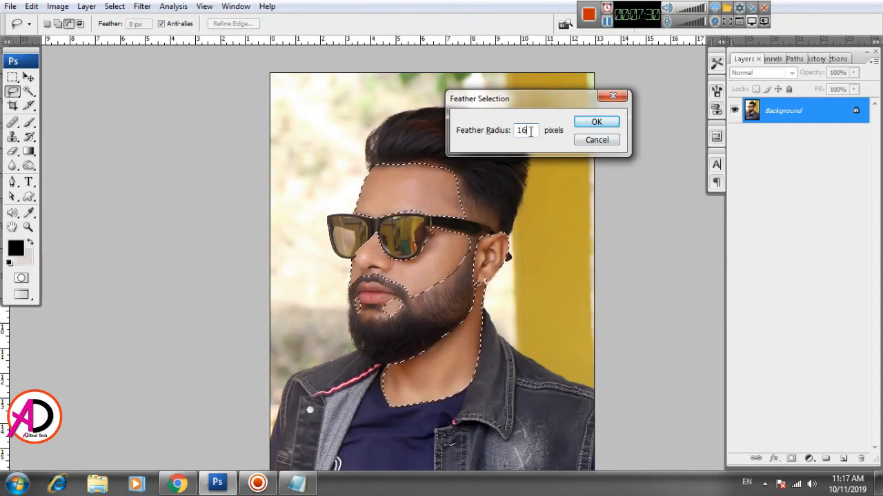
click(596, 124)
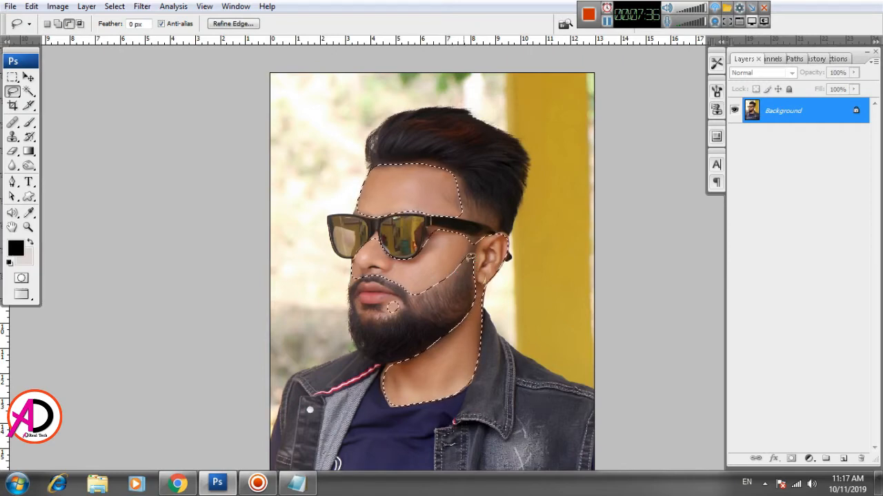
Start a Color Balance adjustment on the selected skin and shift the midtones toward cyan to a level of -12
scroll(394, 234, up, 1)
scroll(449, 244, up, 2)
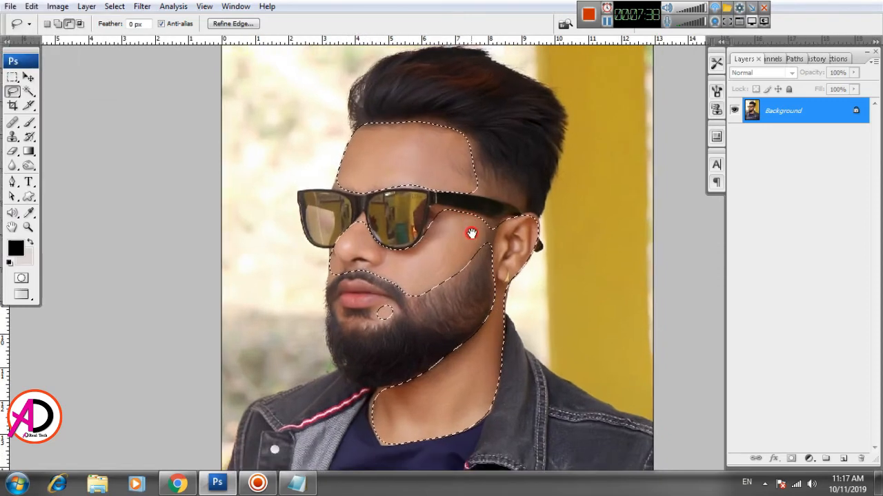
click(61, 7)
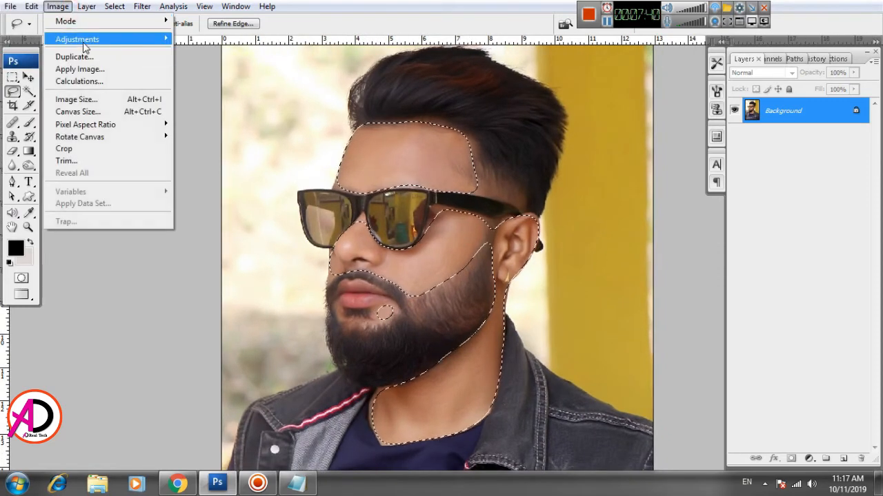
mouse_move(103, 40)
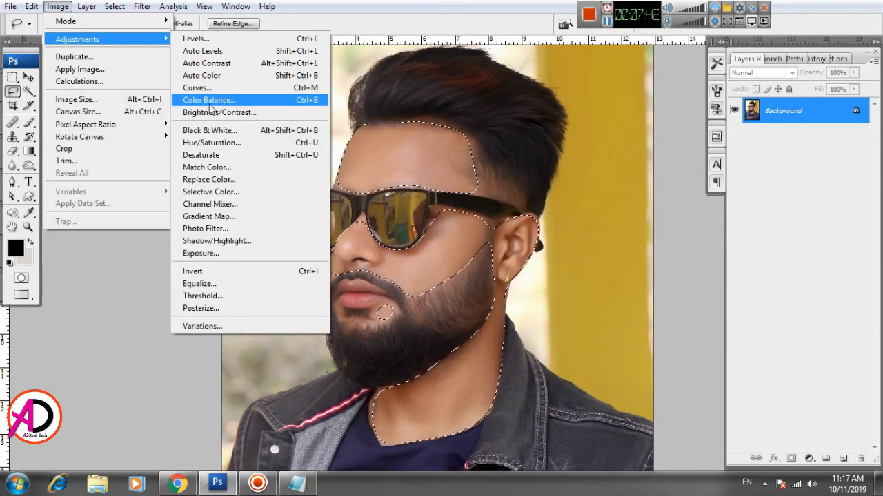
click(256, 100)
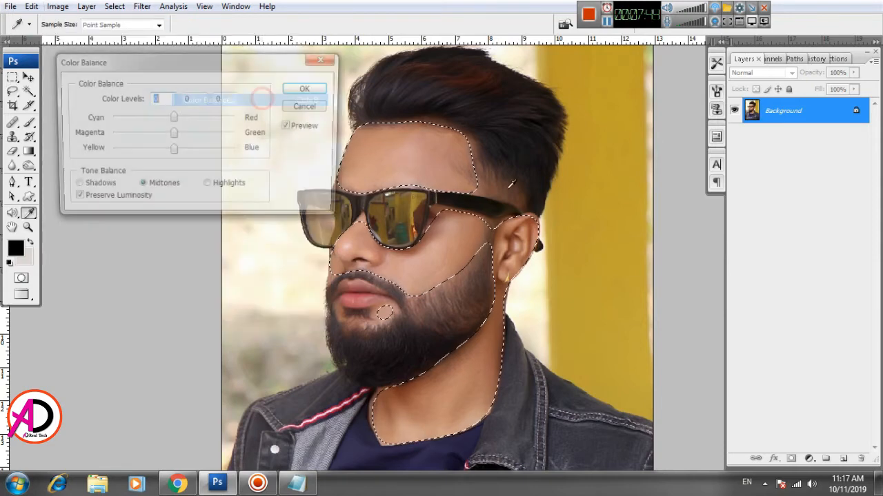
drag(225, 64, 714, 88)
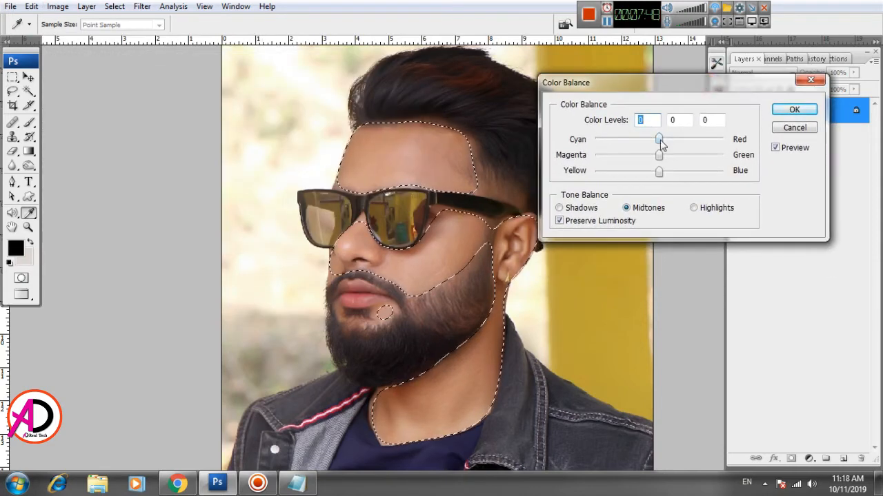
drag(659, 140, 660, 142)
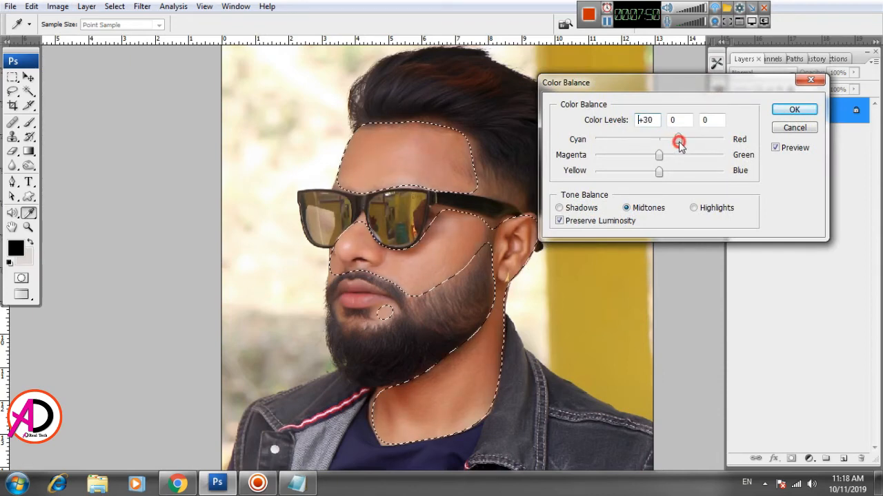
drag(713, 143, 671, 144)
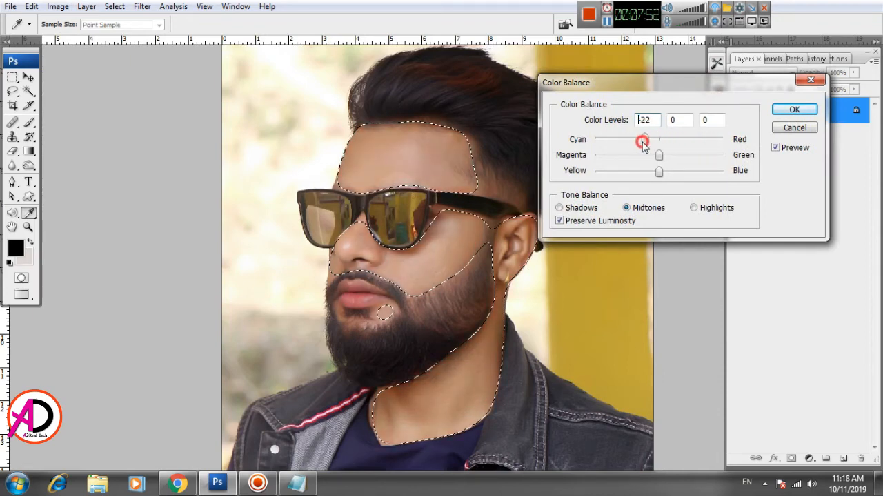
drag(602, 147, 651, 144)
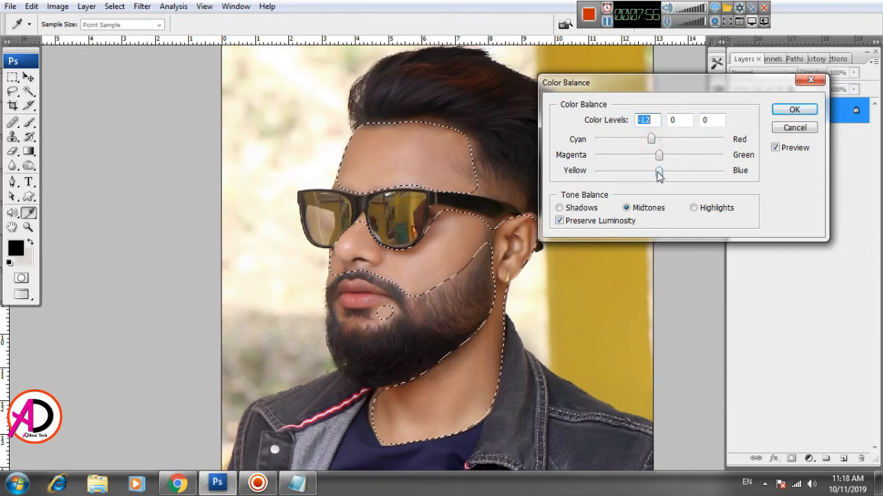
Set the midtone levels to about -4 cyan-red, +12 magenta-green and +13 yellow-blue, and apply the color balance
drag(660, 172, 650, 173)
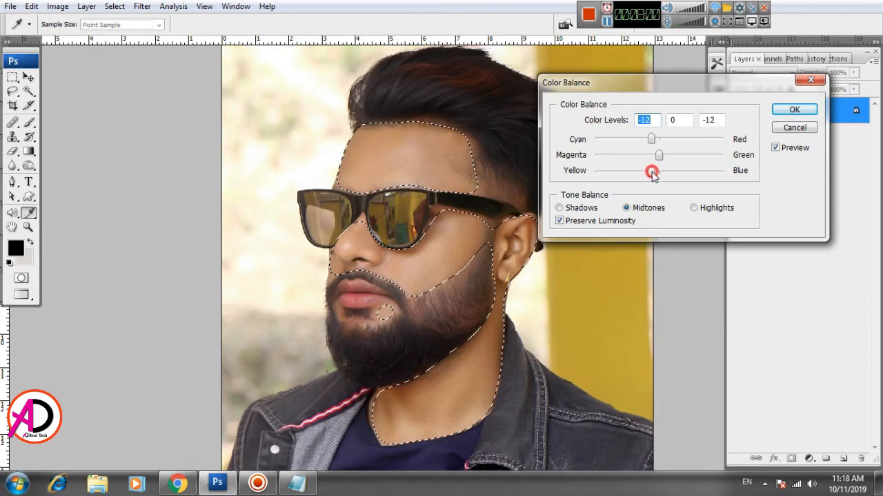
drag(658, 155, 667, 157)
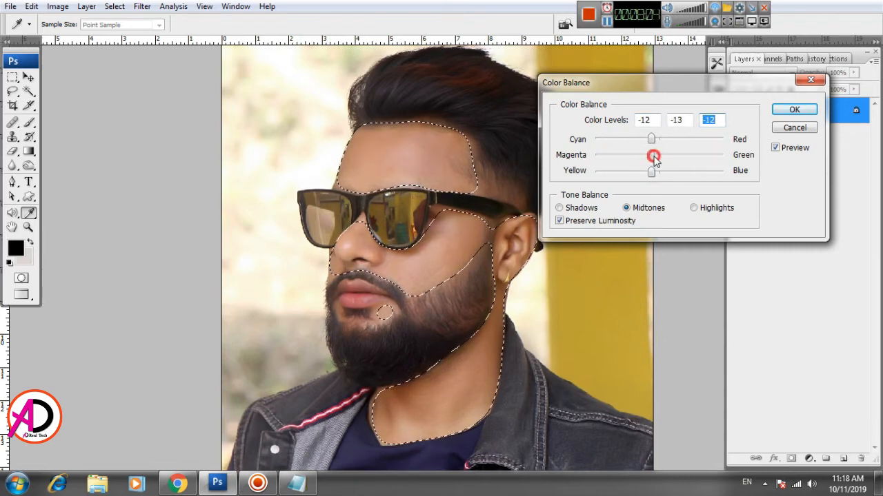
drag(667, 157, 667, 173)
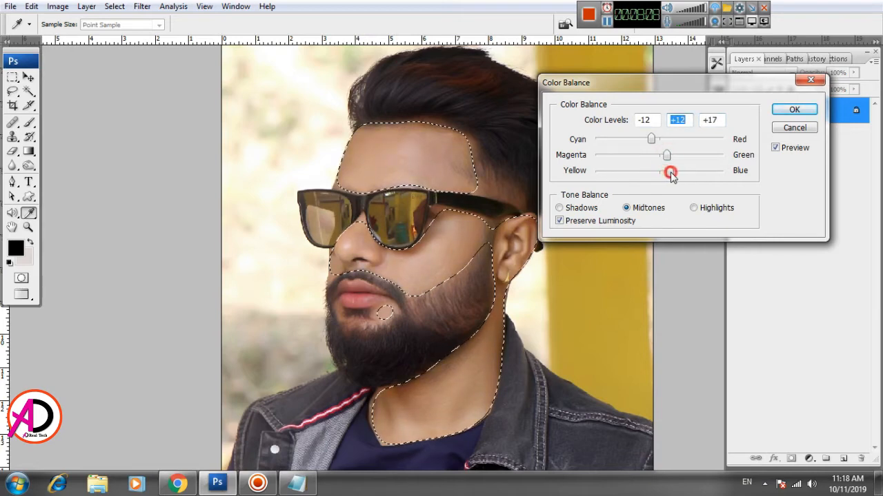
click(652, 140)
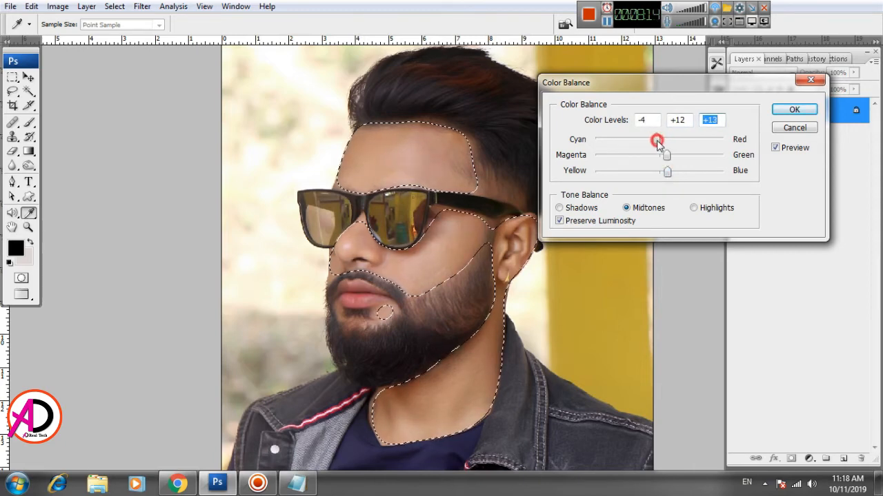
click(790, 110)
key(l)
Apply Brightness/Contrast to the selected skin with brightness +12 and contrast +4
key(ctrl+minus)
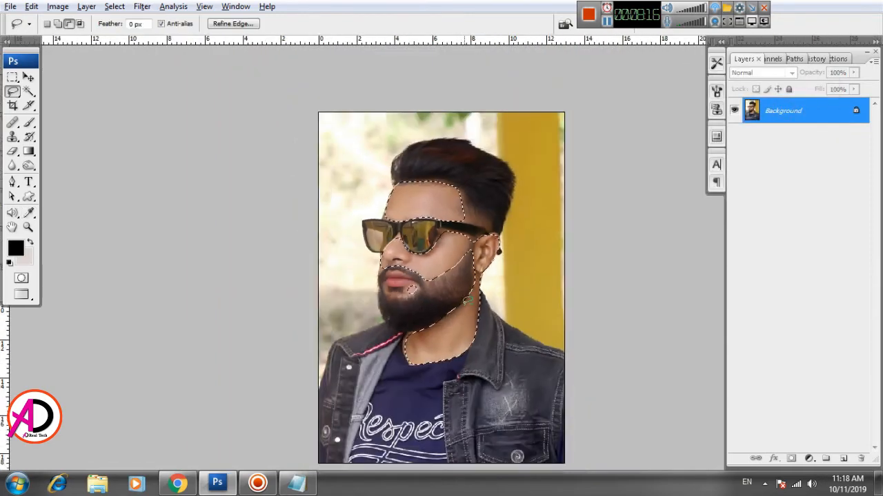
key(ctrl+plus)
click(58, 6)
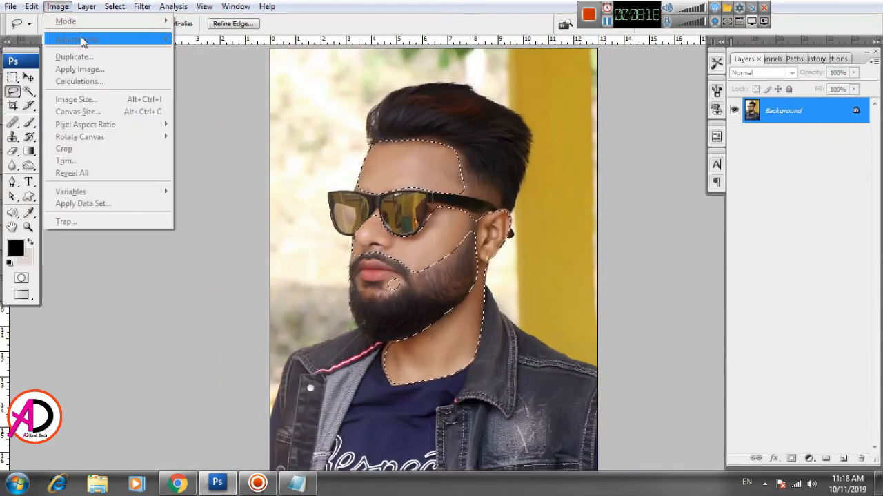
click(58, 7)
click(58, 6)
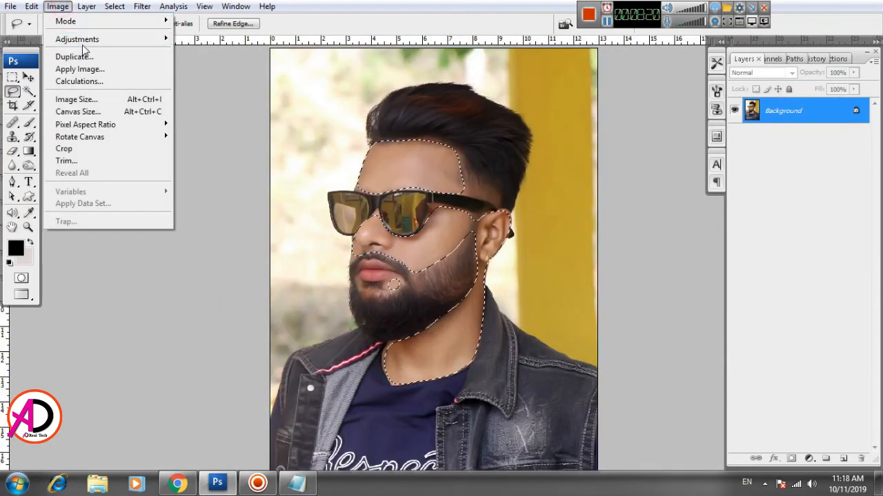
mouse_move(87, 39)
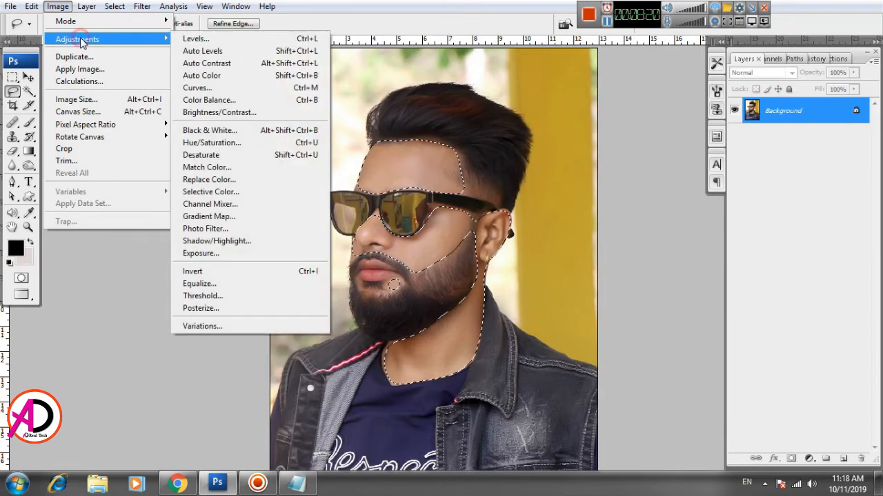
click(209, 113)
drag(226, 126, 213, 112)
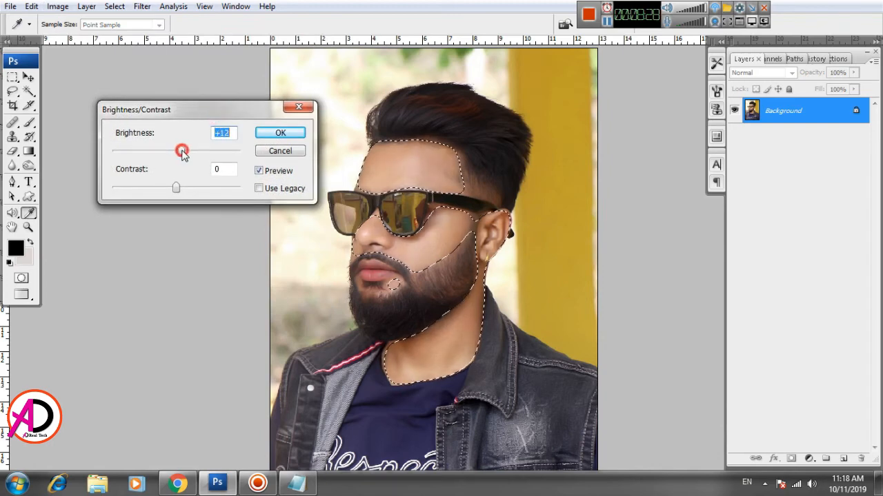
click(180, 188)
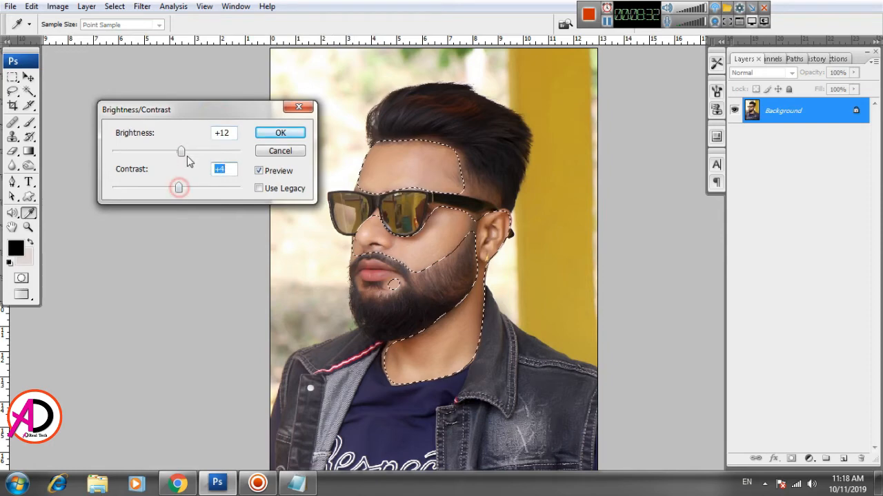
click(269, 131)
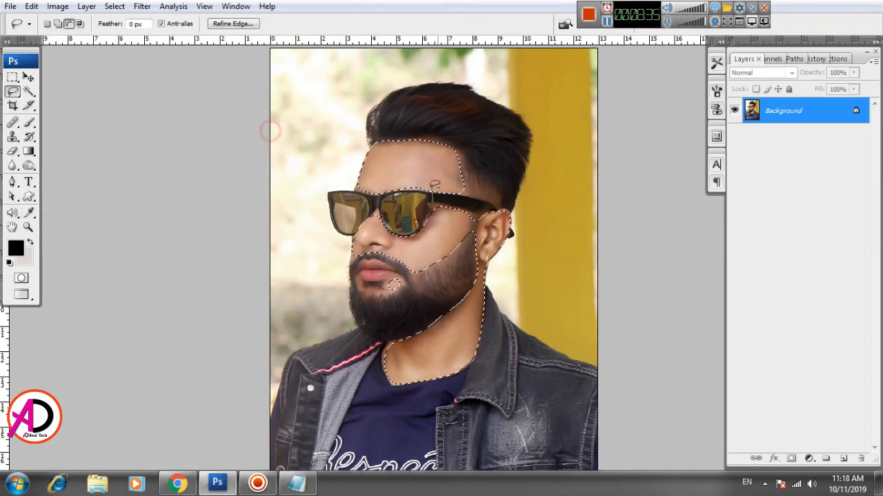
Apply Selective Color to the selected skin, lowering yellow in the Yellows range to about -30%
click(58, 6)
mouse_move(73, 42)
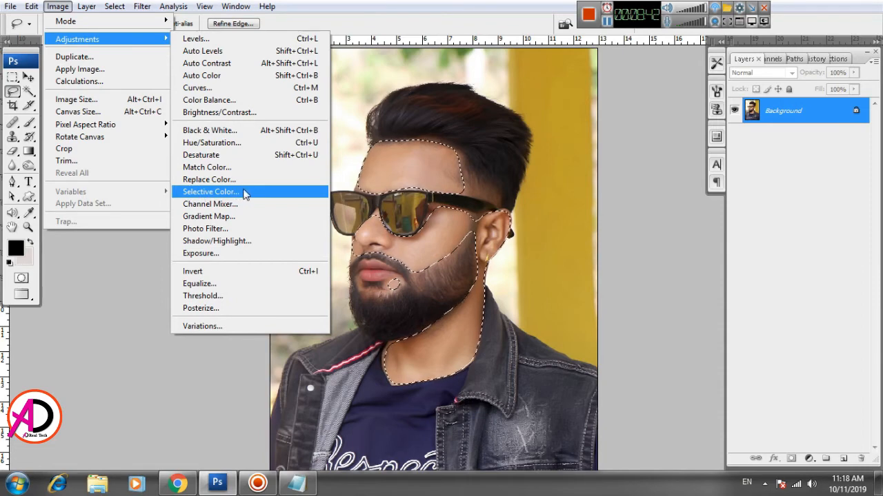
click(243, 200)
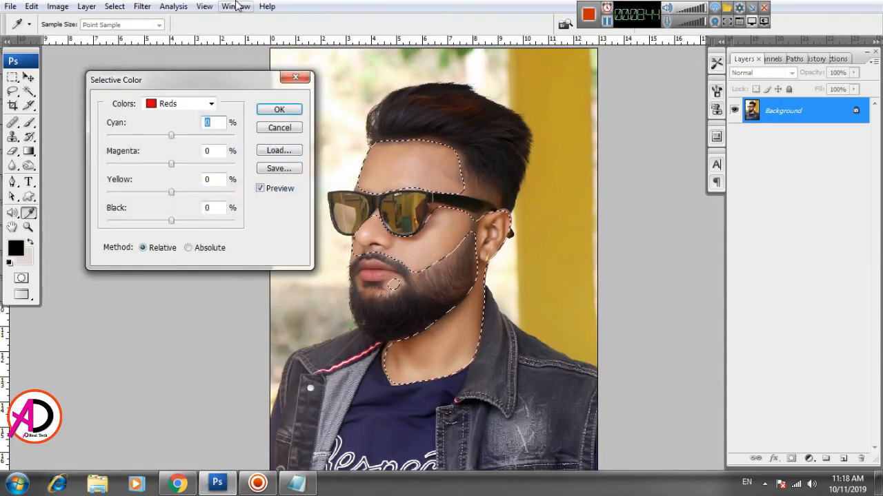
drag(233, 82, 214, 72)
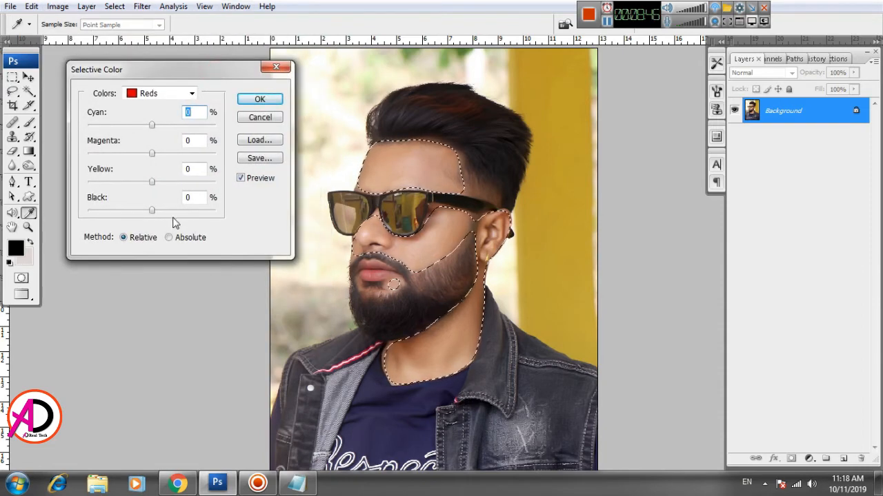
click(153, 97)
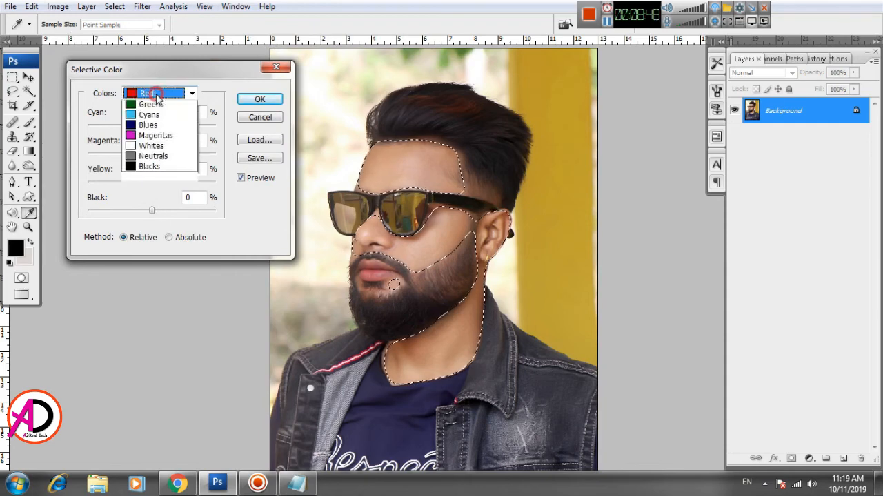
click(152, 115)
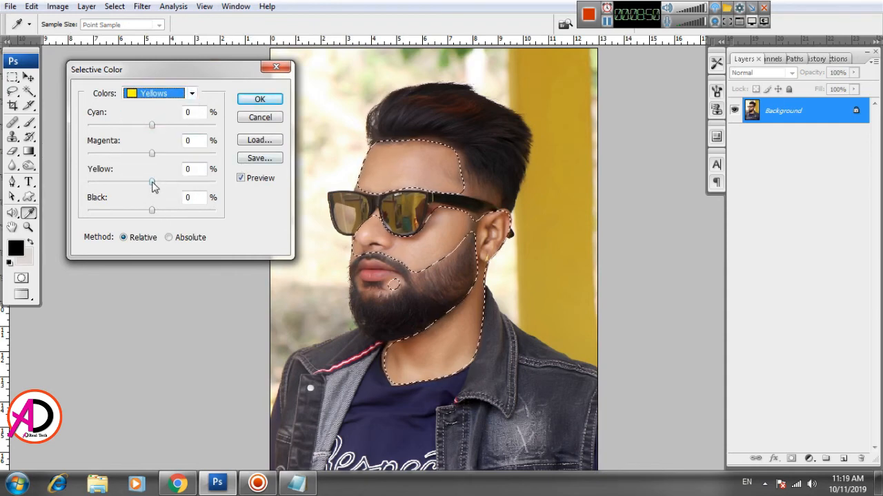
drag(153, 183, 137, 182)
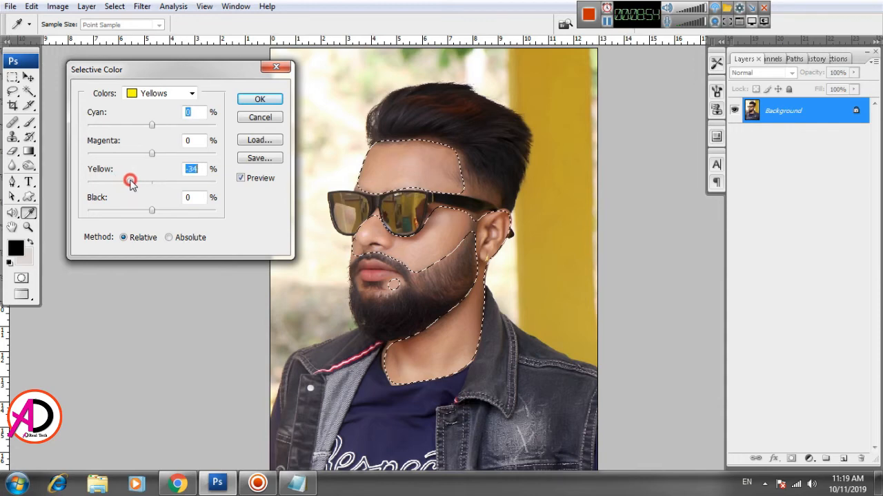
click(261, 100)
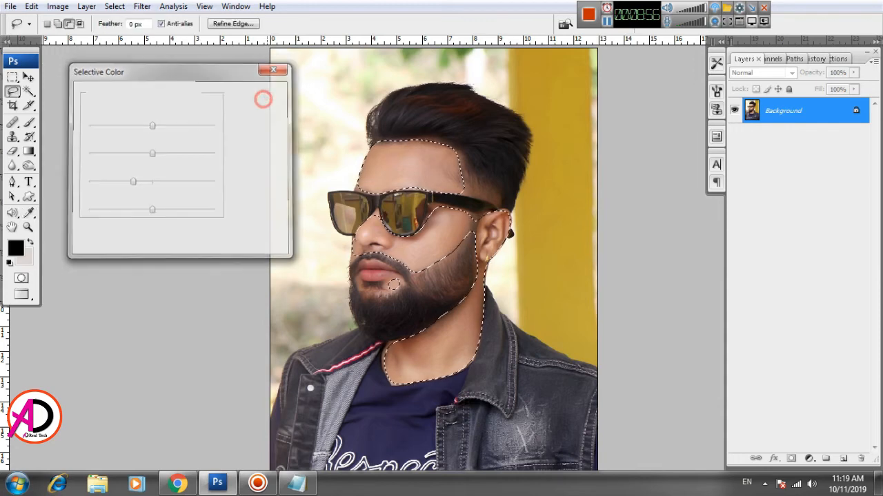
click(58, 7)
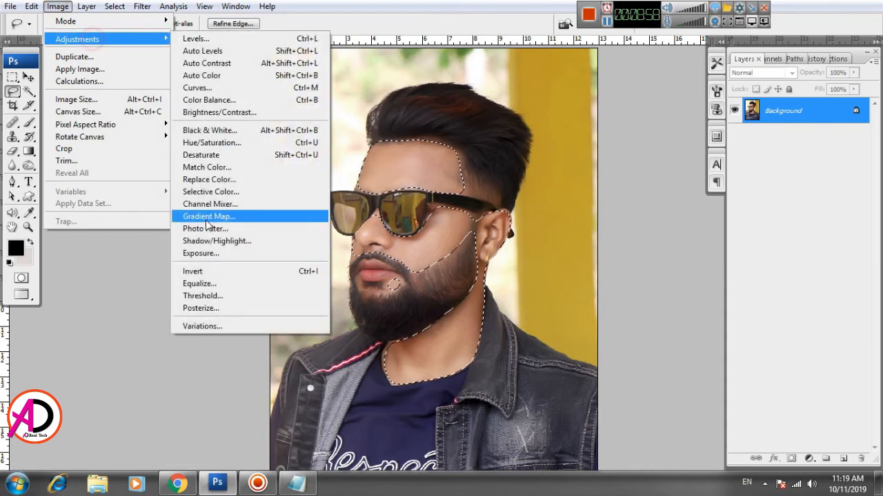
click(223, 181)
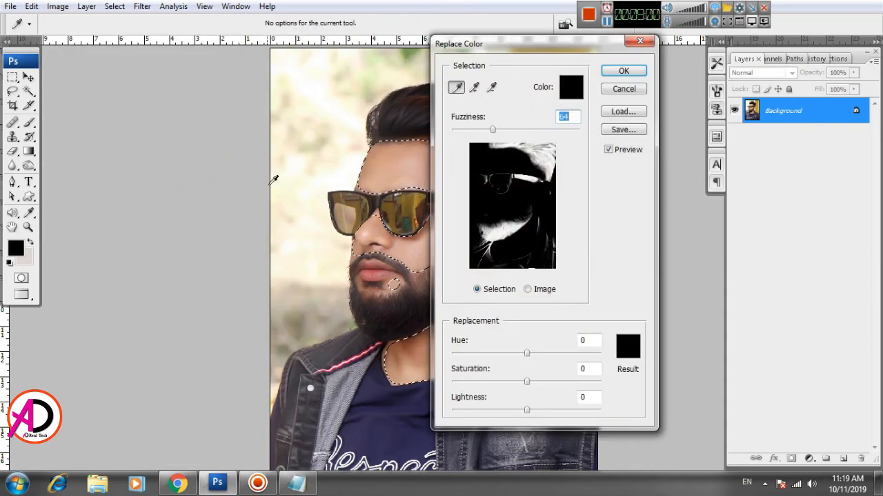
click(624, 89)
Start another Selective Color adjustment and set the Reds to cyan +17%, magenta -19%, yellow +13% and black -30%
click(57, 6)
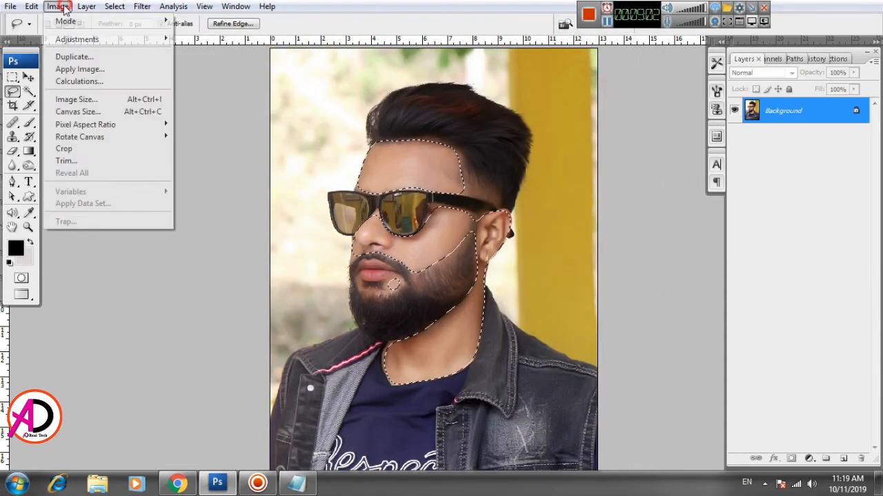
mouse_move(76, 40)
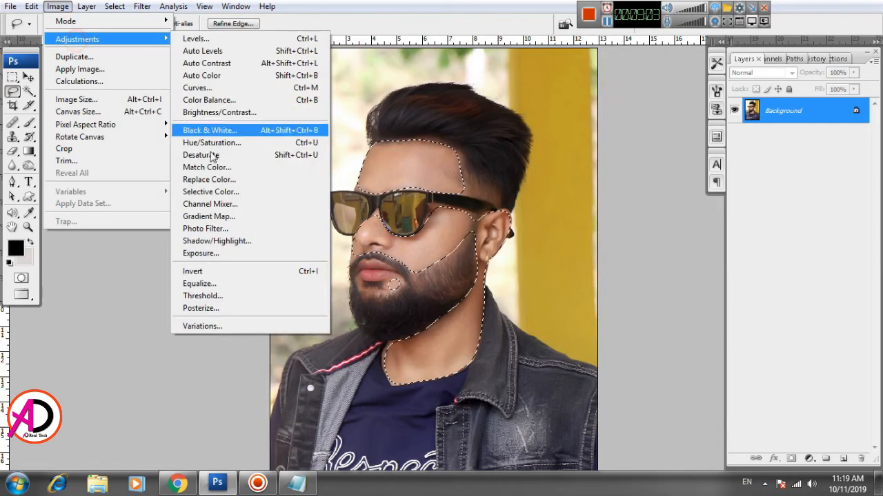
click(207, 192)
drag(153, 127, 163, 128)
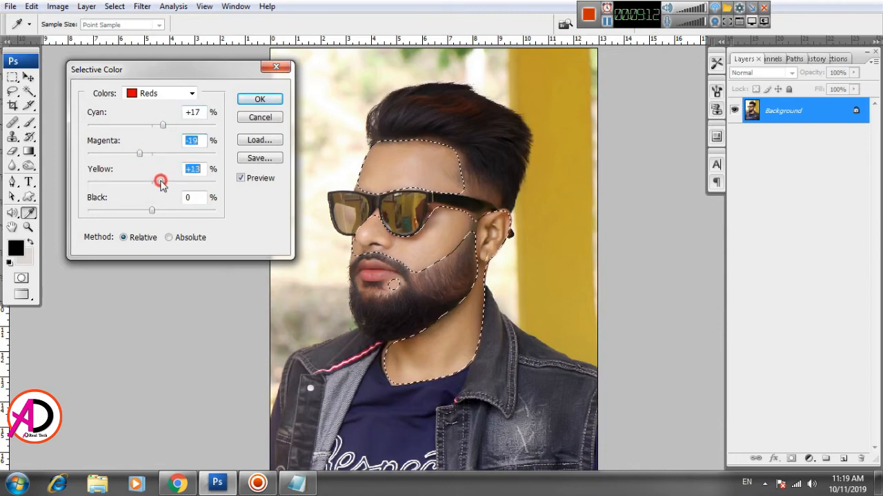
drag(152, 210, 146, 212)
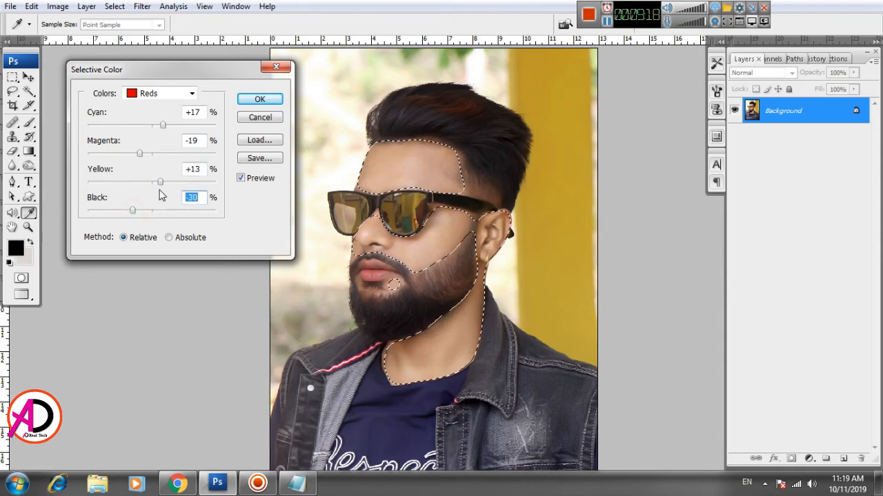
Fine-tune the Reds to yellow +11% and magenta -15%, lower their cyan slightly, and apply the Selective Color adjustment
drag(159, 182, 159, 185)
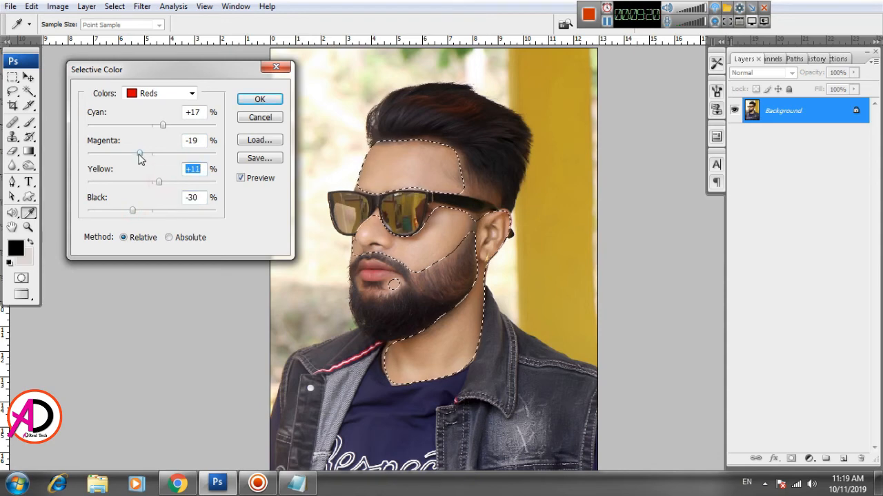
drag(137, 153, 140, 156)
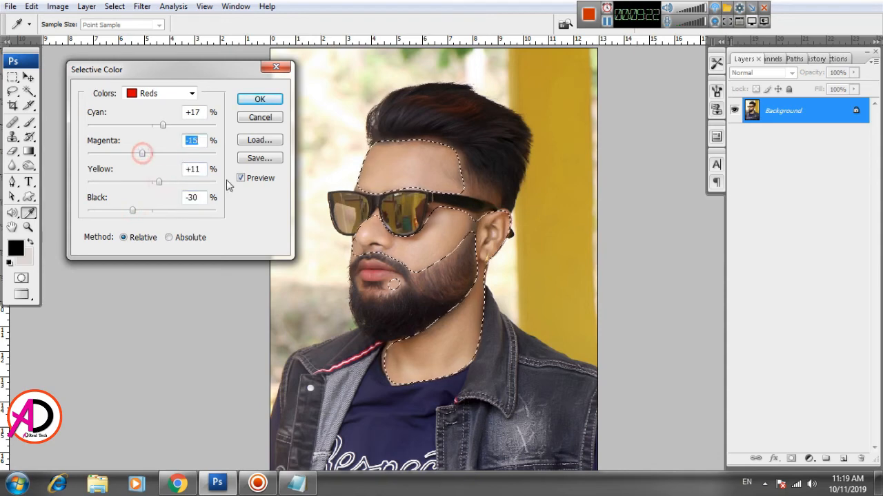
drag(162, 125, 158, 123)
click(258, 98)
key(l)
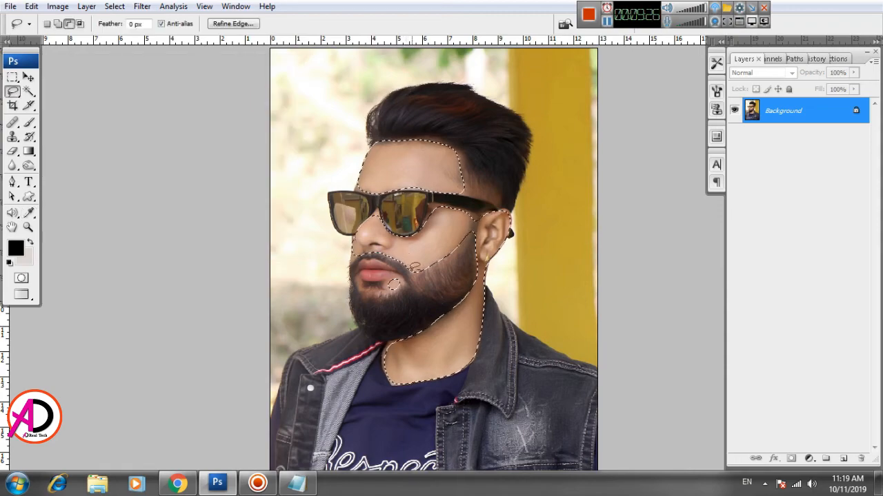
Examine the selected skin on the forehead, cheek, ear and neck up close and in the overall portrait
key(ctrl+minus)
scroll(473, 346, up, 5)
key(alt+space)
drag(402, 240, 420, 368)
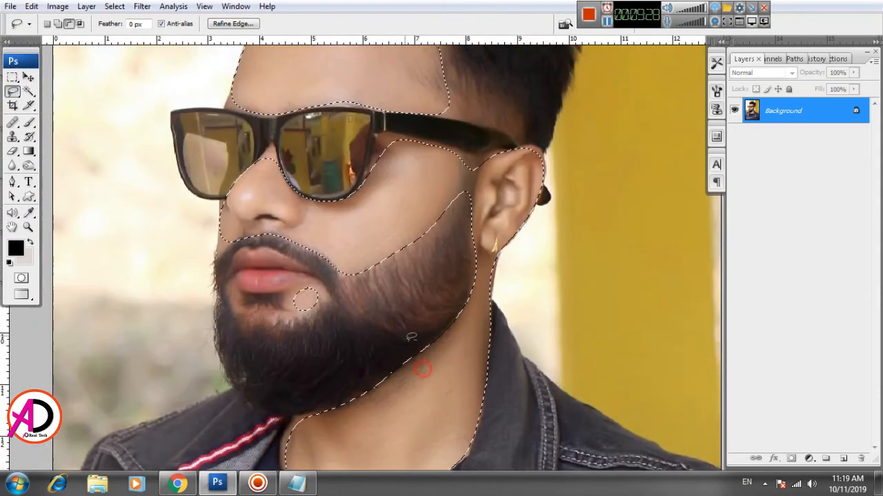
scroll(412, 337, up, 2)
drag(404, 231, 394, 299)
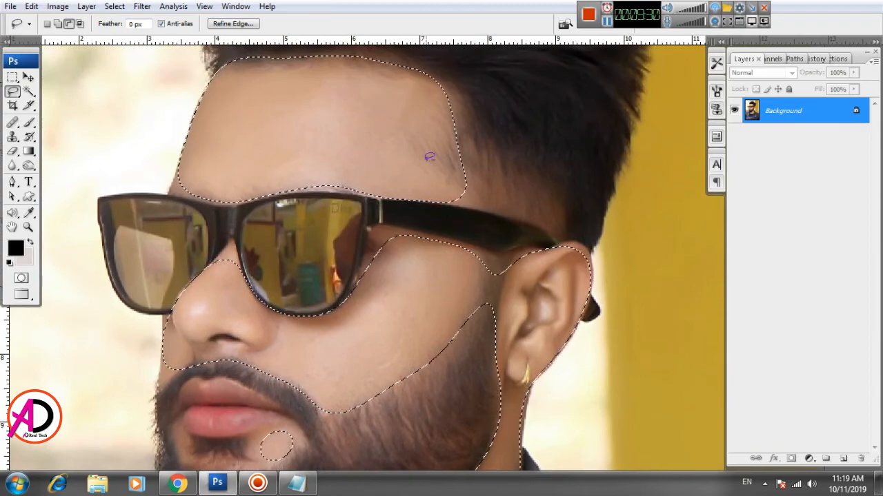
drag(375, 255, 386, 151)
drag(384, 192, 392, 332)
drag(393, 236, 409, 176)
scroll(401, 251, down, 5)
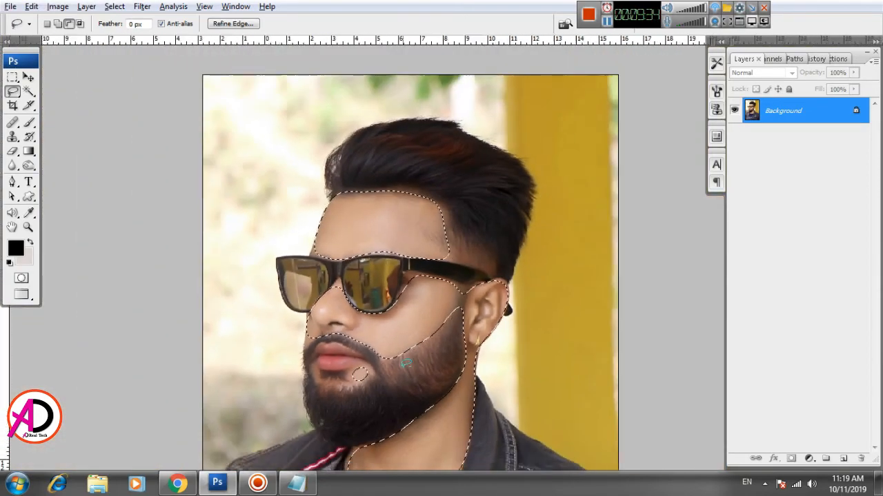
scroll(405, 362, up, 1)
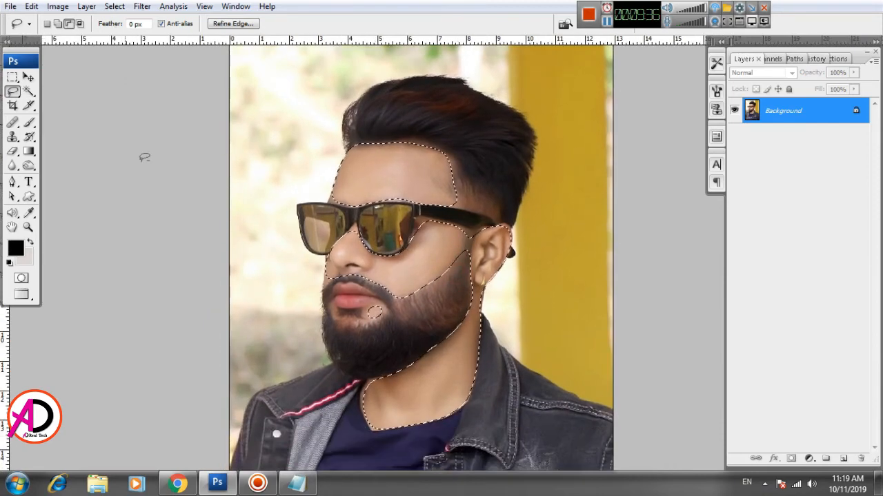
Apply Hue/Saturation to the selected skin with hue +5, saturation +9 and lightness +2
click(62, 7)
mouse_move(88, 40)
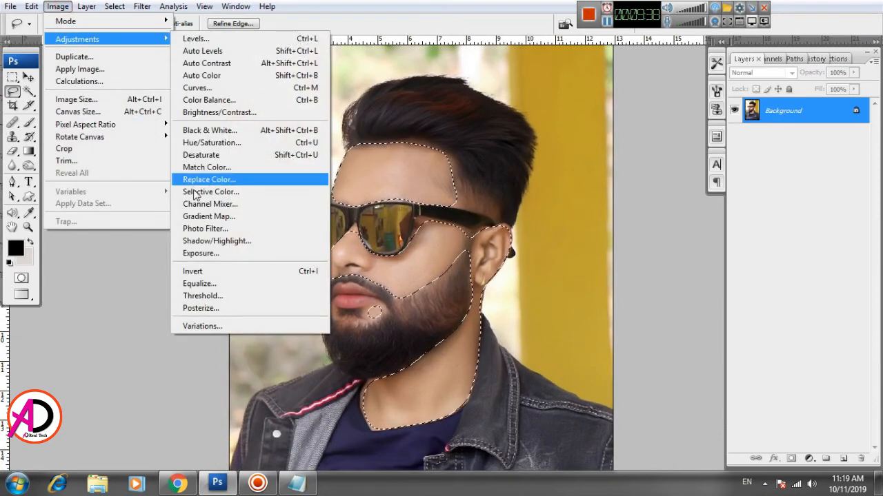
click(210, 143)
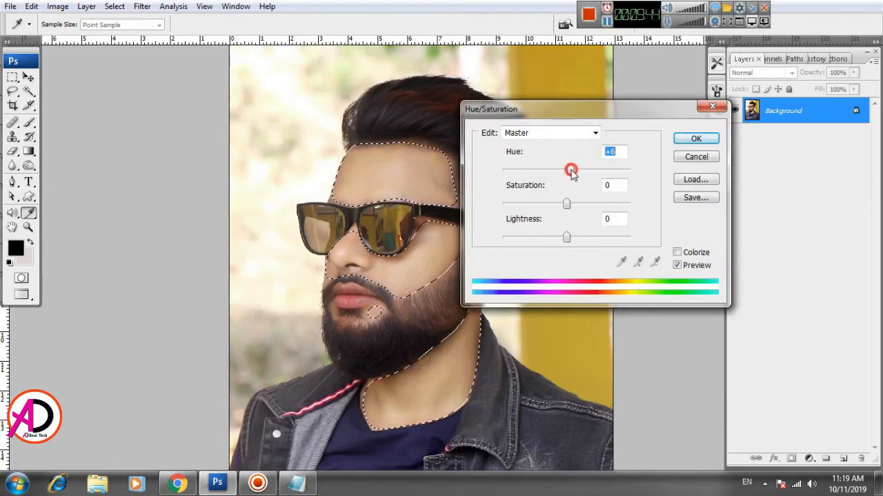
drag(571, 173, 570, 171)
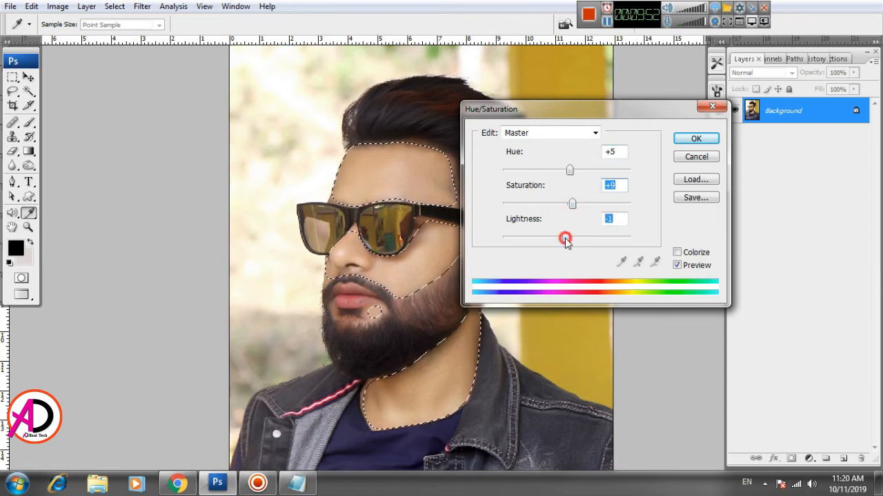
drag(564, 239, 567, 241)
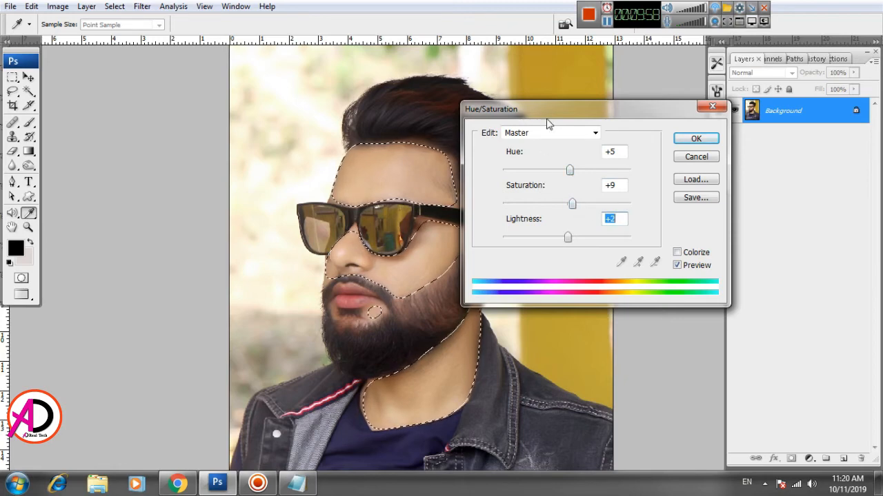
drag(550, 109, 566, 82)
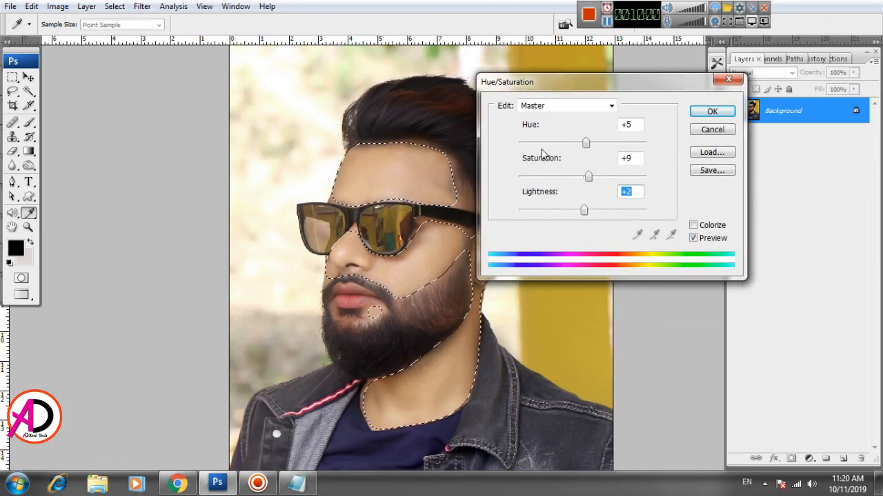
click(698, 112)
Apply Levels to the selected skin, raising the RGB midtone input level to about 1.13
key(l)
scroll(388, 274, down, 5)
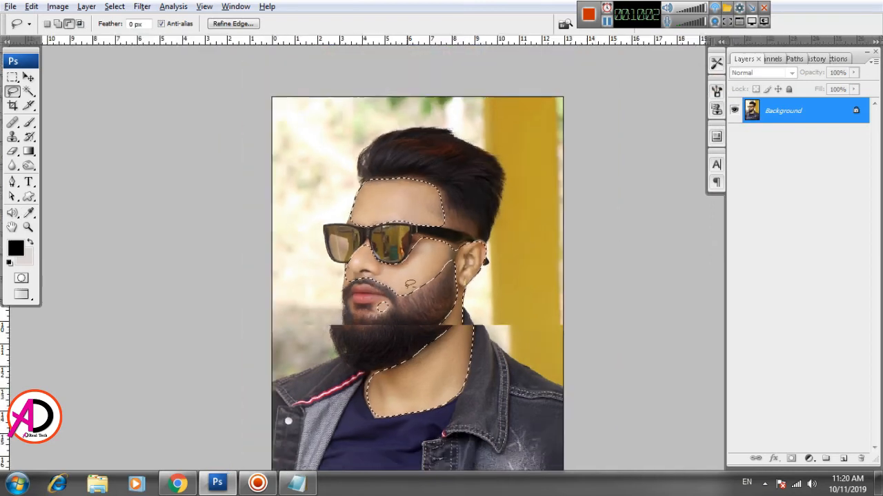
scroll(426, 298, up, 3)
key(alt+space)
drag(467, 317, 436, 313)
scroll(451, 293, up, 3)
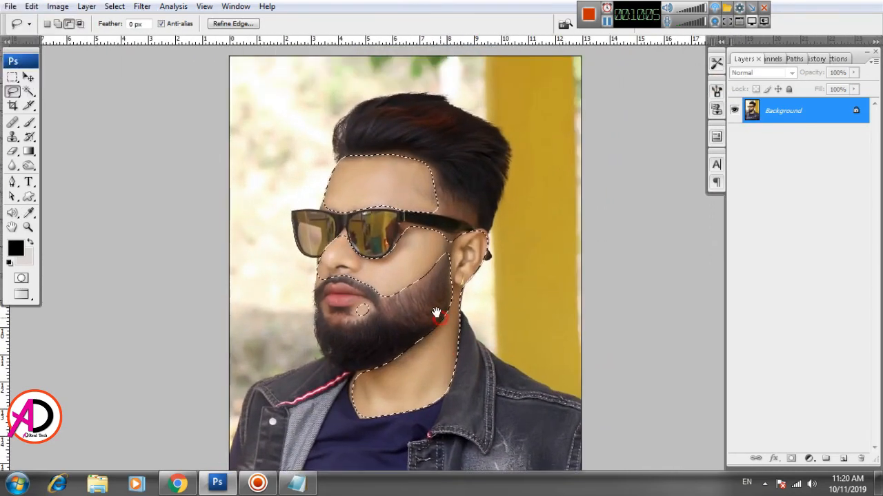
click(57, 7)
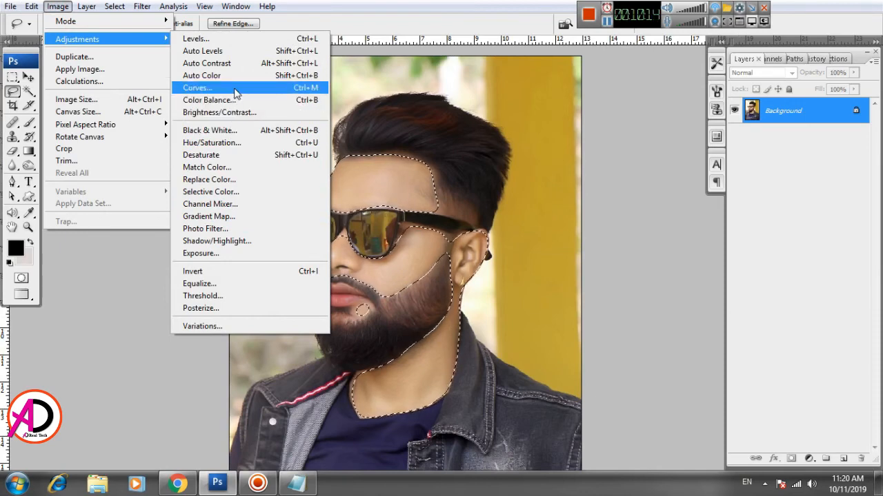
click(196, 38)
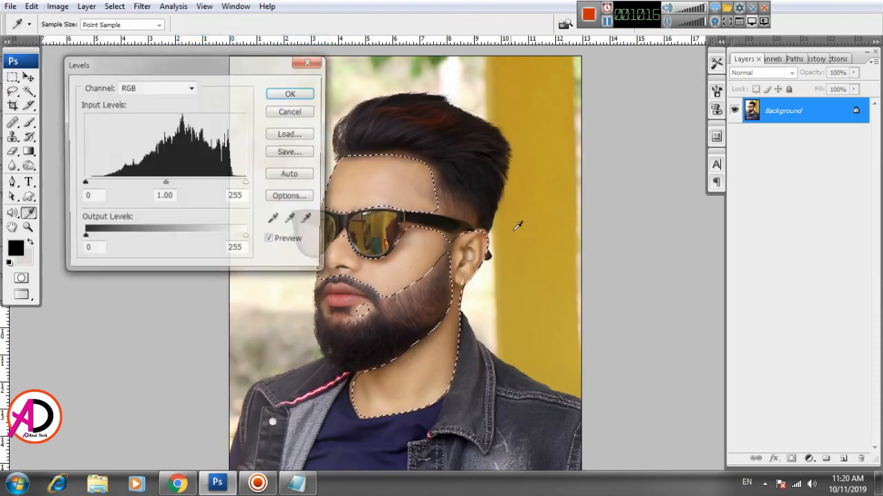
drag(165, 185, 163, 185)
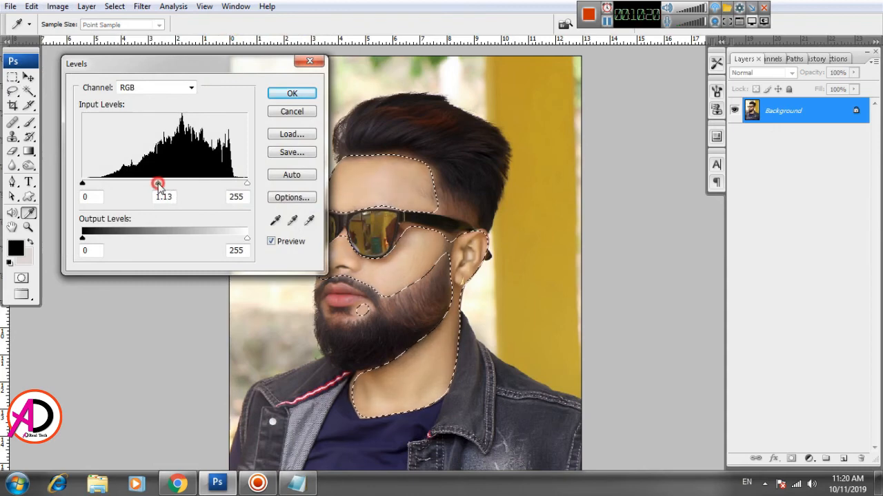
click(159, 185)
click(292, 94)
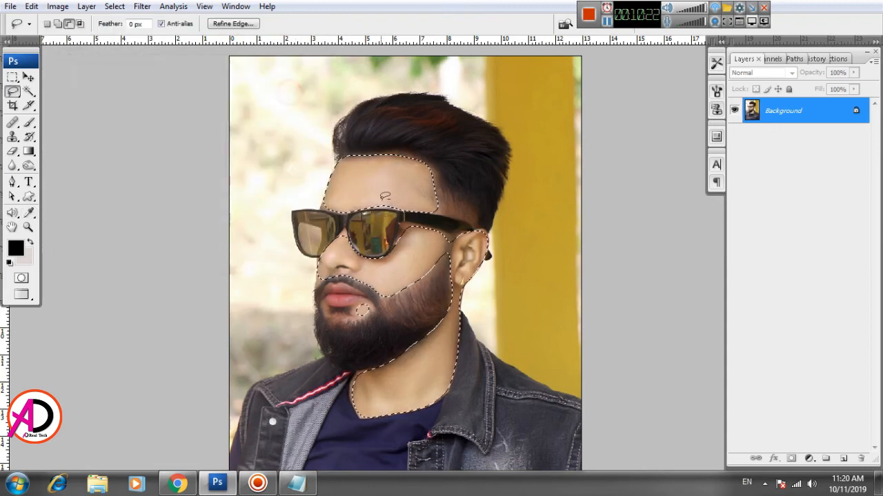
Apply Selective Color to the selected skin, setting yellow to -17% in the Yellows range
click(58, 6)
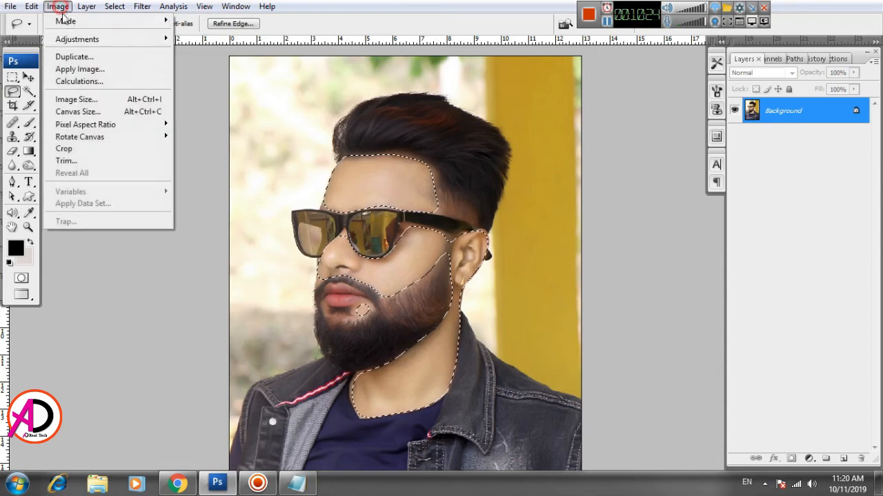
mouse_move(87, 39)
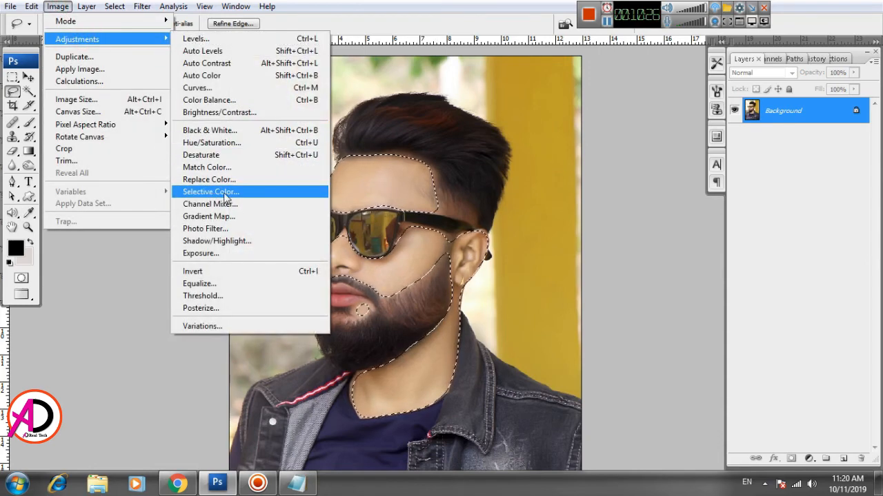
click(227, 192)
click(169, 93)
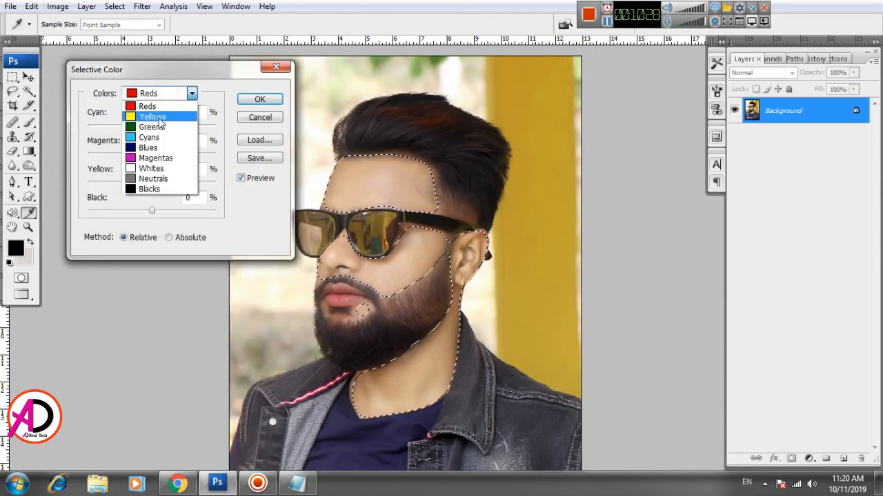
click(153, 116)
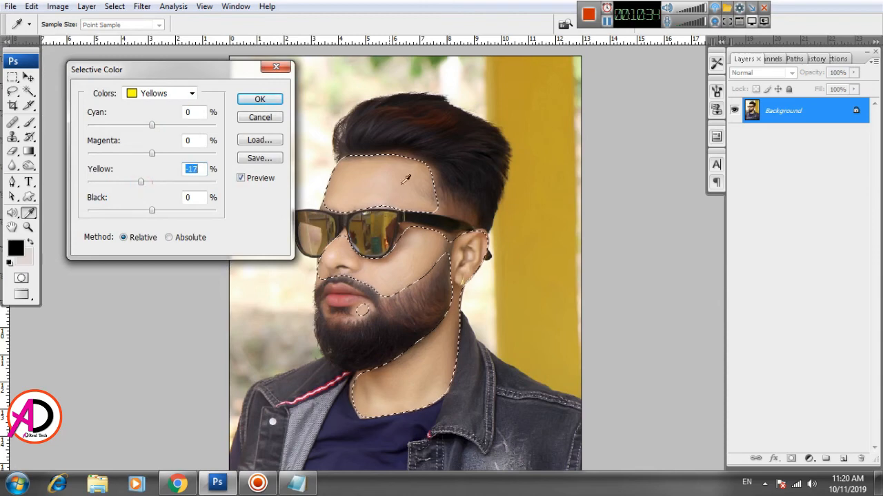
click(260, 98)
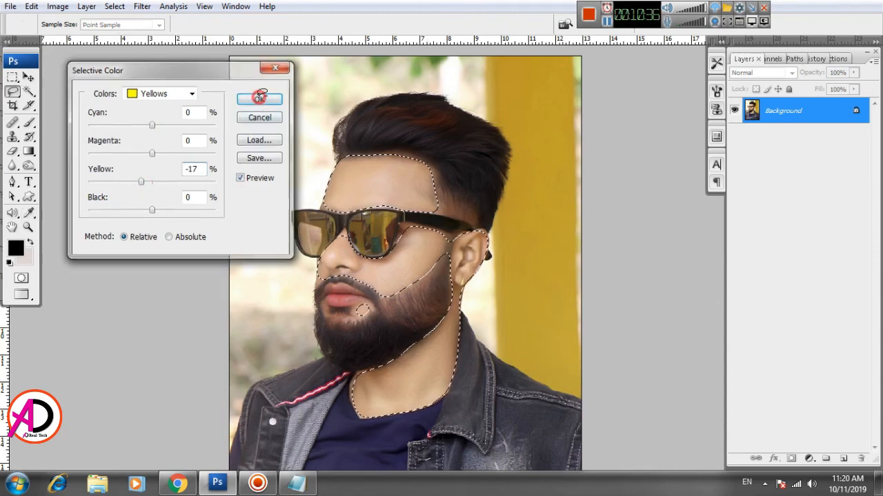
Deselect the skin selection on the portrait
scroll(424, 250, down, 6)
scroll(487, 314, up, 2)
key(alt+space)
key(Escape)
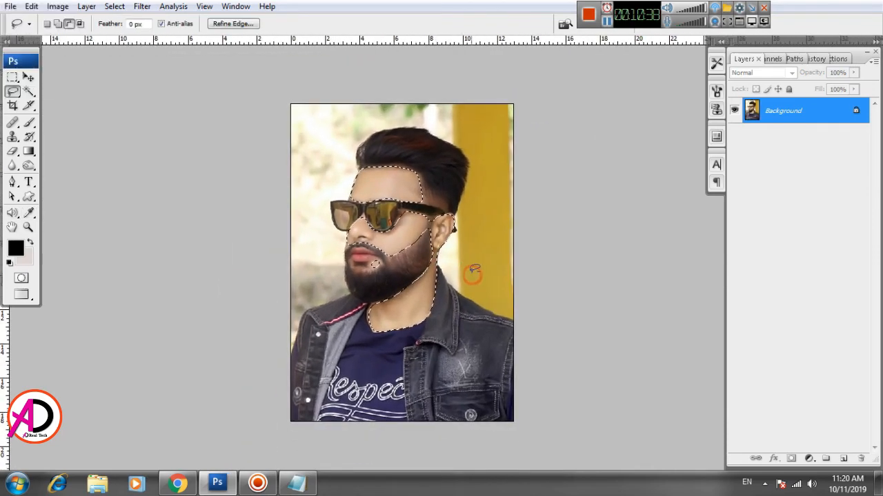
scroll(473, 271, up, 1)
click(113, 6)
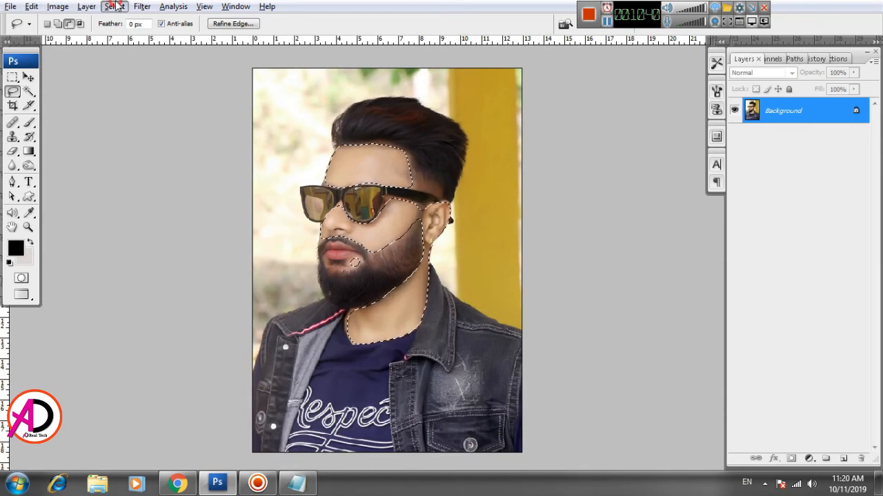
click(114, 7)
click(114, 7)
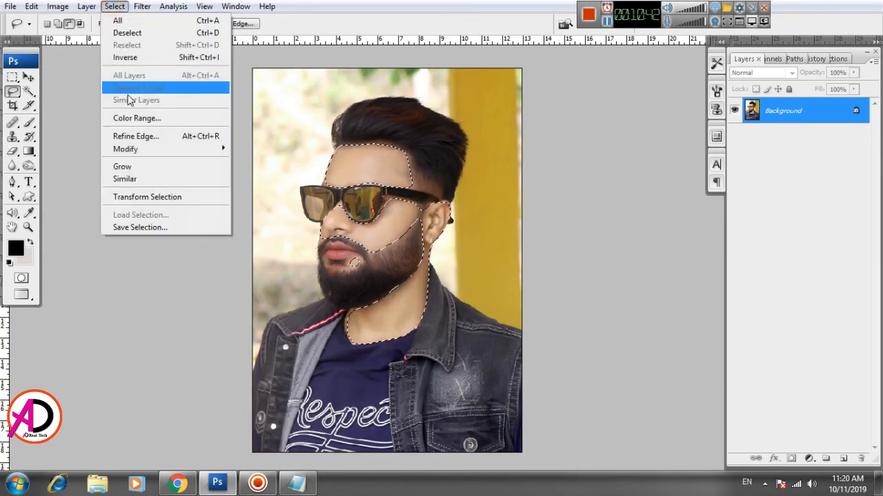
click(126, 33)
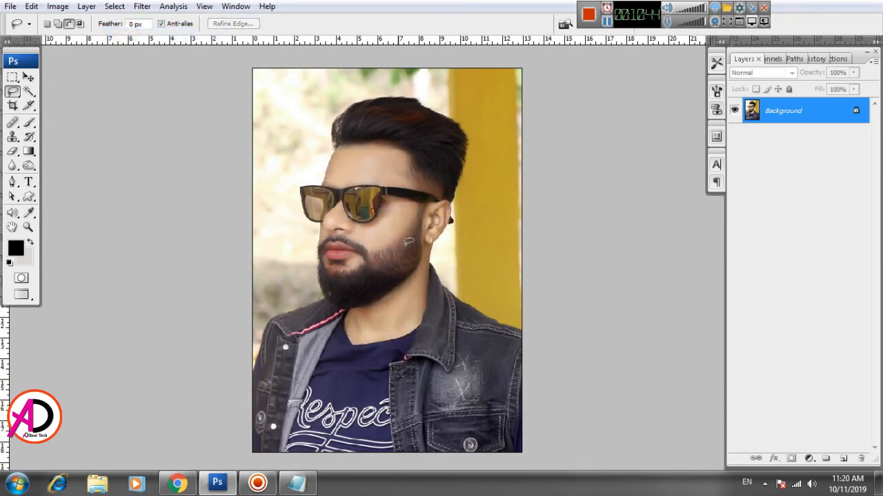
Examine the retouched skin tone across the whole portrait without the selection outline
scroll(414, 263, down, 5)
scroll(382, 274, up, 4)
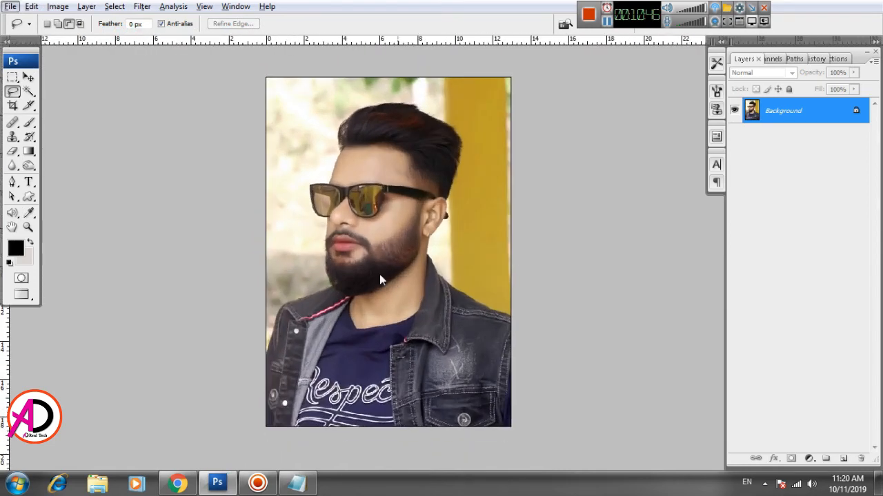
drag(389, 276, 433, 293)
scroll(441, 295, up, 3)
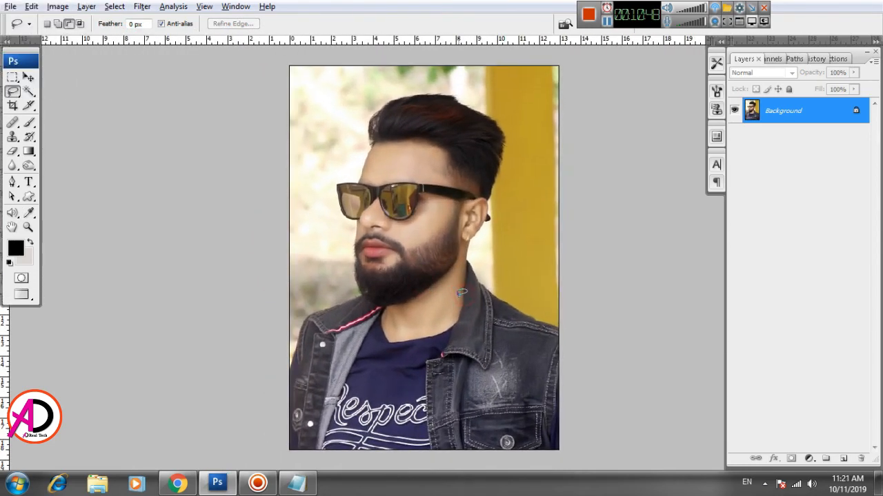
scroll(419, 246, down, 1)
scroll(419, 247, up, 3)
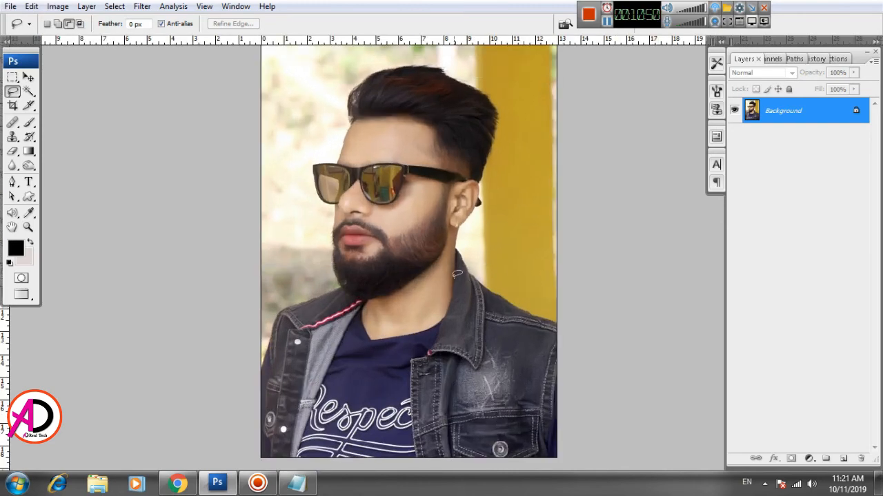
scroll(437, 257, down, 4)
scroll(437, 257, up, 2)
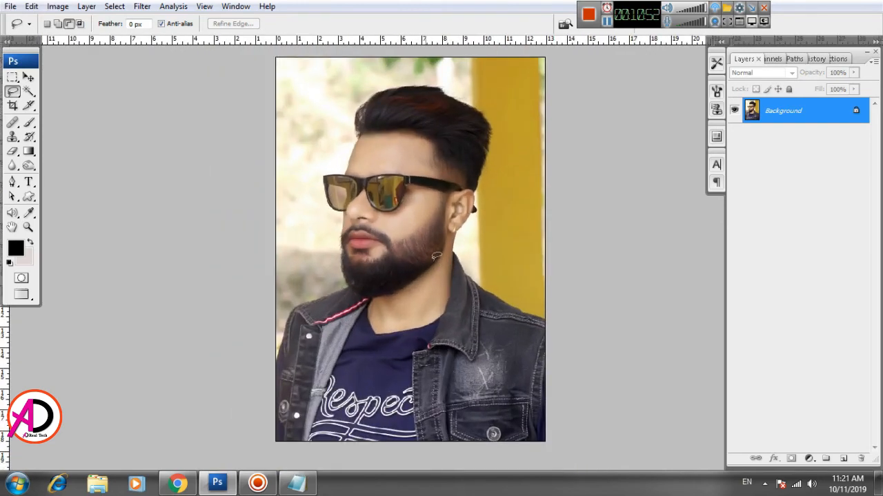
scroll(447, 115, up, 3)
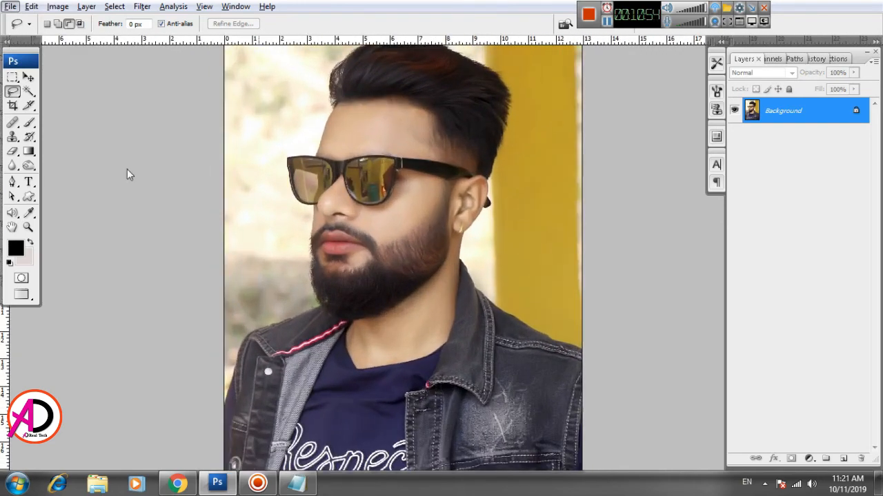
Select the sparse beard areas along the cheek and jaw with the Magic Wand at tolerance 32
click(28, 91)
click(388, 274)
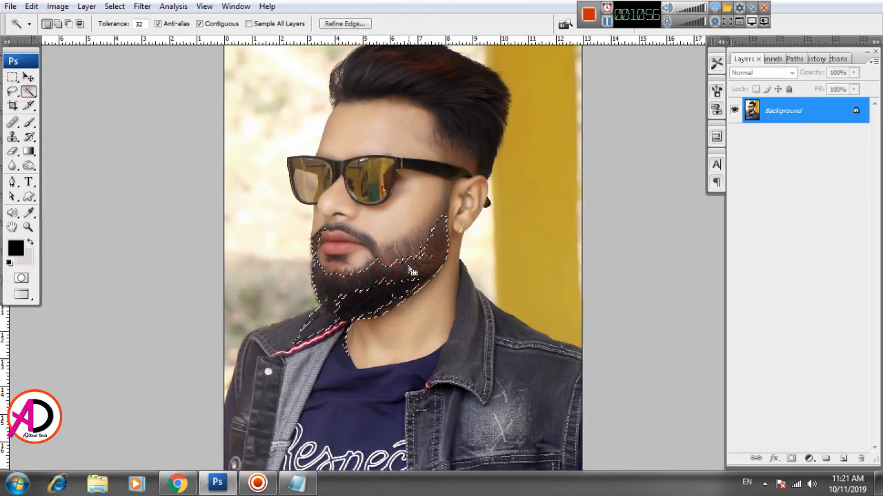
key(ctrl+d)
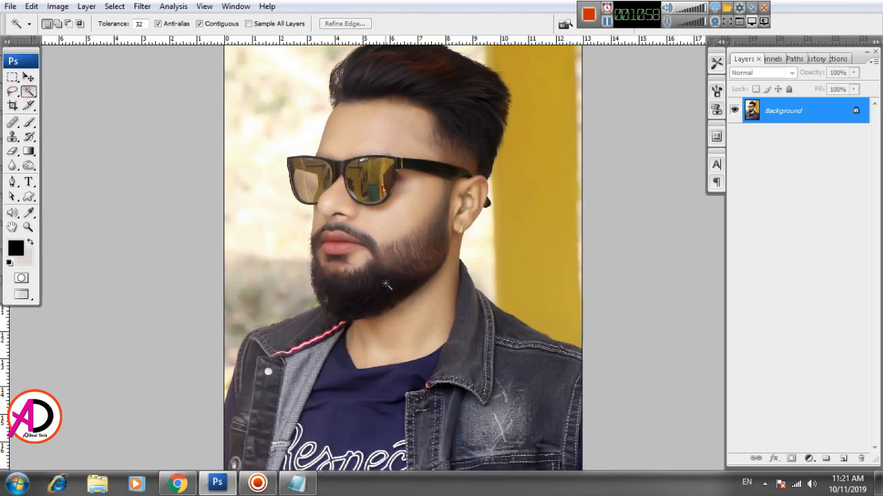
shift+click(411, 255)
shift+click(427, 256)
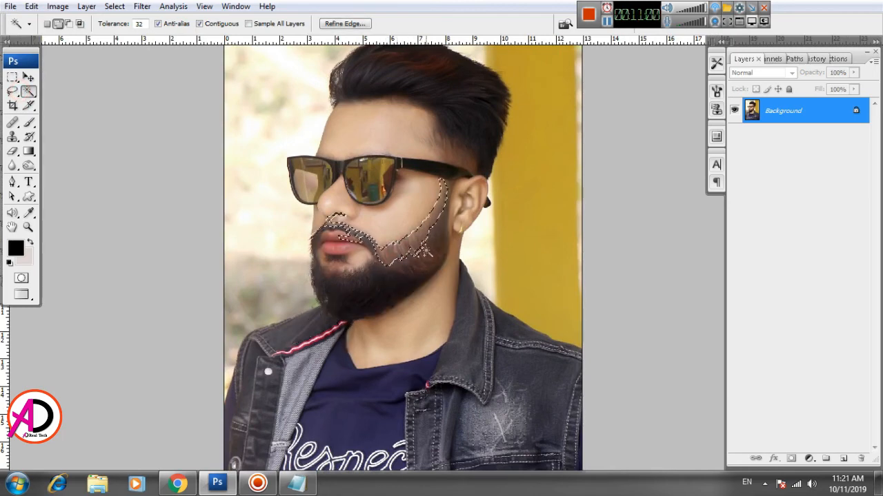
shift+click(432, 266)
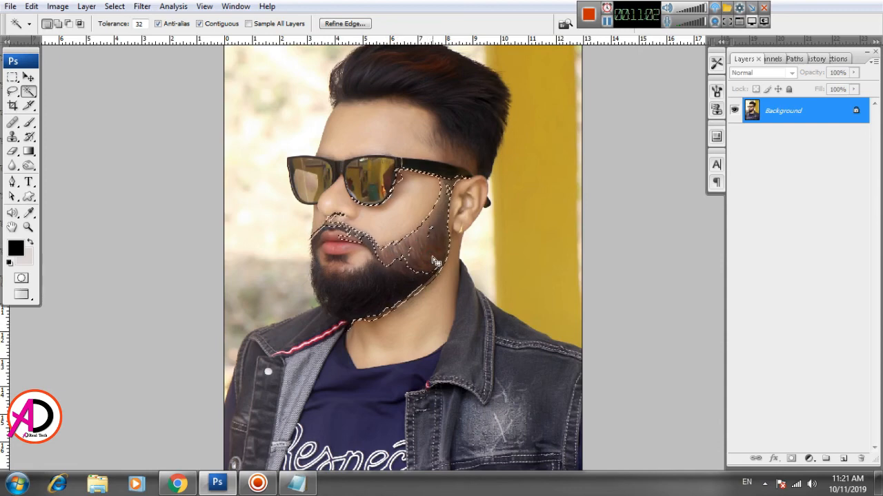
Subtract the neck, mouth, mustache and under-eye areas from the selection with the Lasso, keeping only the cheek beard and sideburn
click(13, 91)
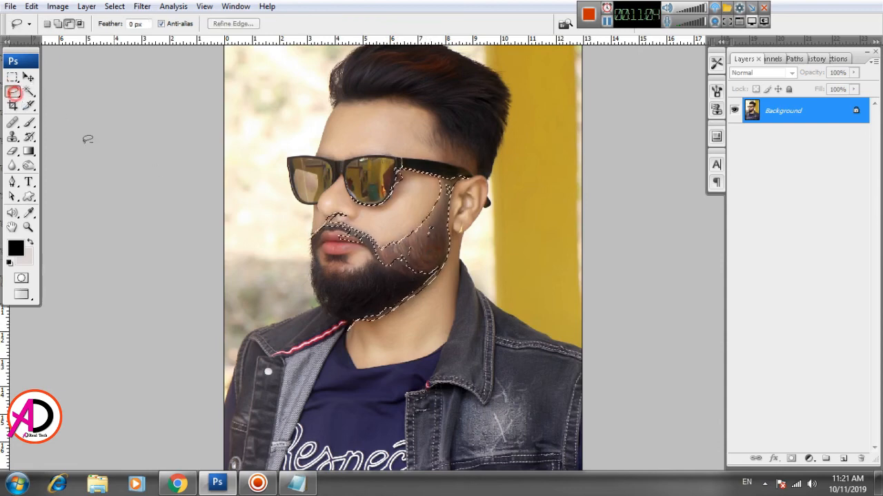
drag(344, 303, 460, 338)
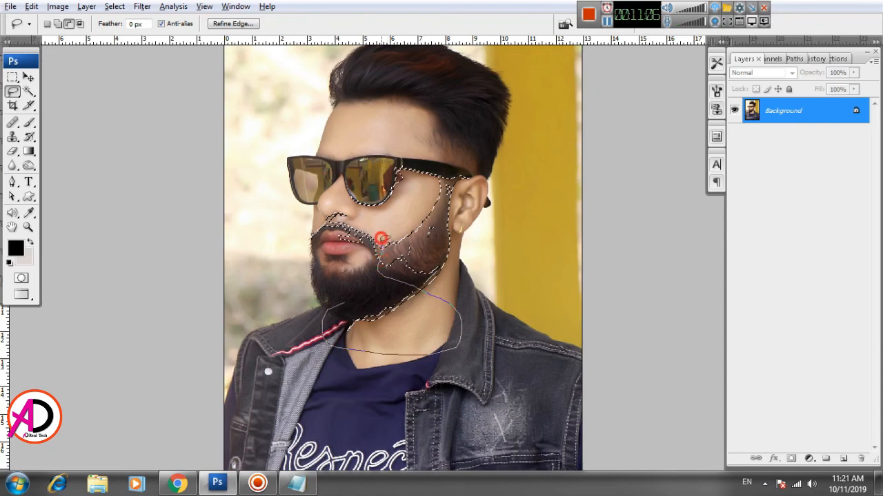
drag(285, 218, 297, 217)
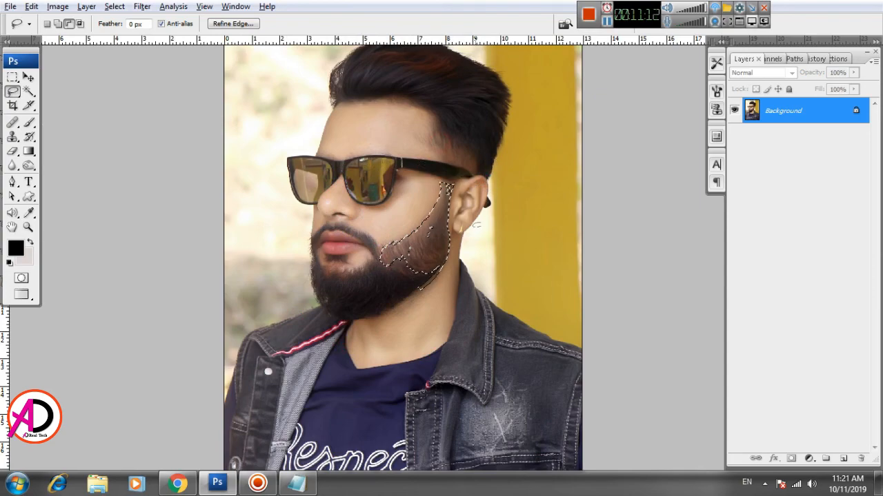
Refine the cheek beard selection with the Lasso, filling the sideburn and lower-edge gaps and removing the excess strip along the jaw
scroll(477, 225, up, 4)
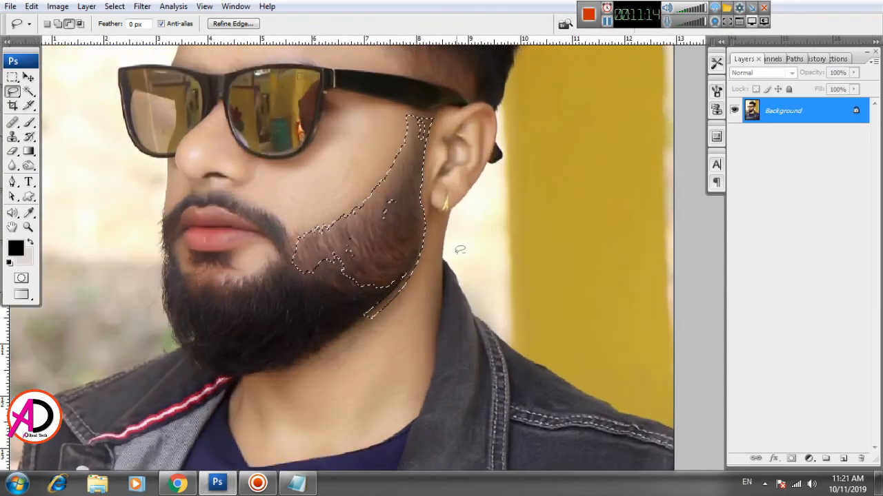
scroll(437, 204, up, 4)
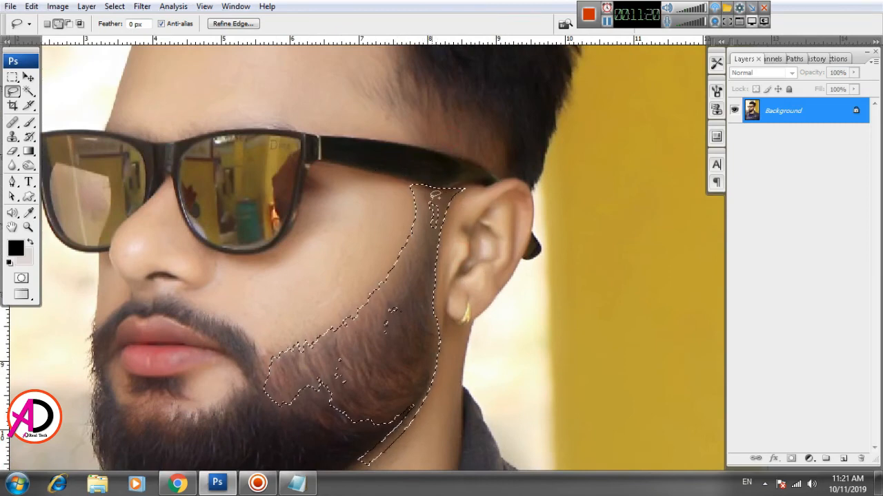
scroll(441, 205, down, 3)
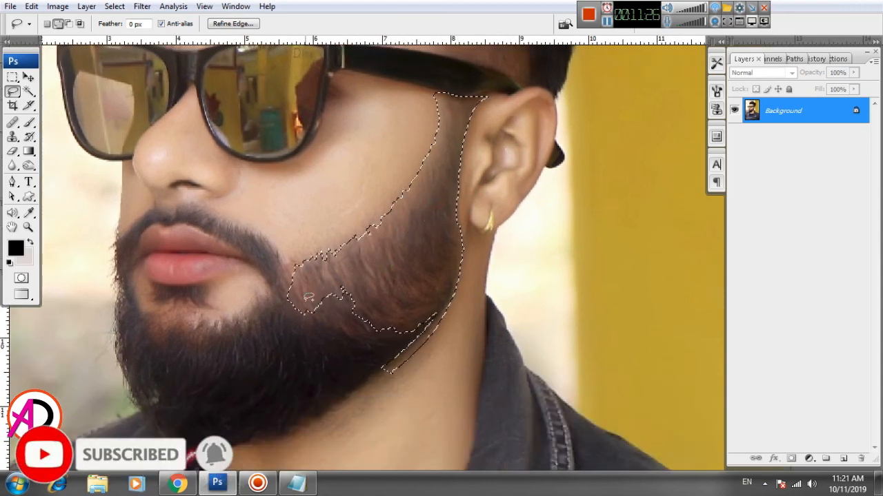
mouse_move(407, 339)
mouse_down()
mouse_move(420, 286)
mouse_move(422, 303)
mouse_move(445, 304)
mouse_up()
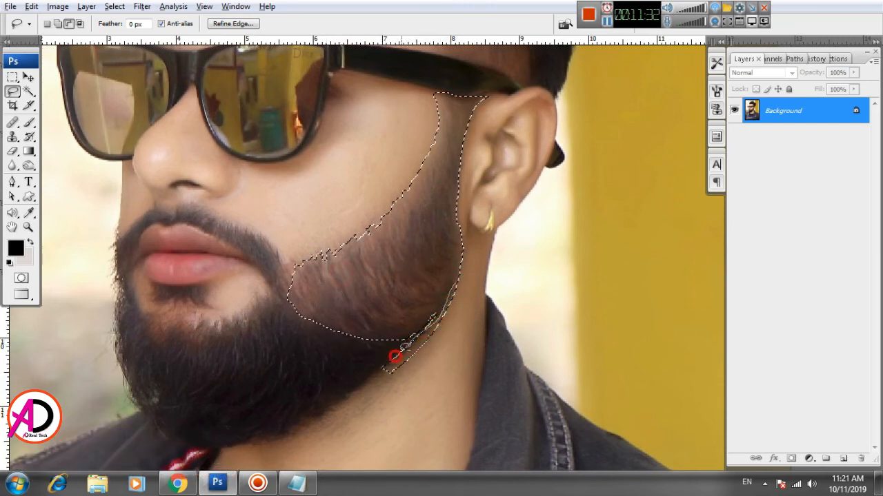
Feather the cheek beard selection with a radius of 1 pixel
scroll(420, 295, down, 5)
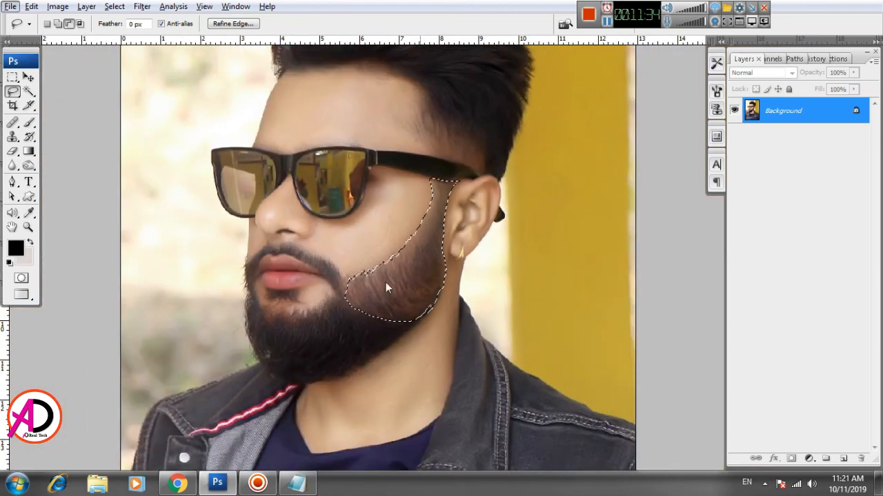
right_click(428, 263)
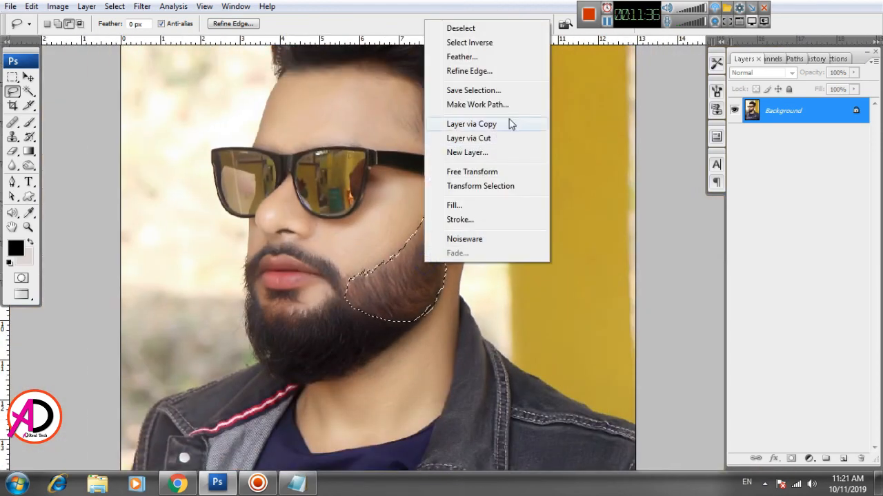
click(482, 57)
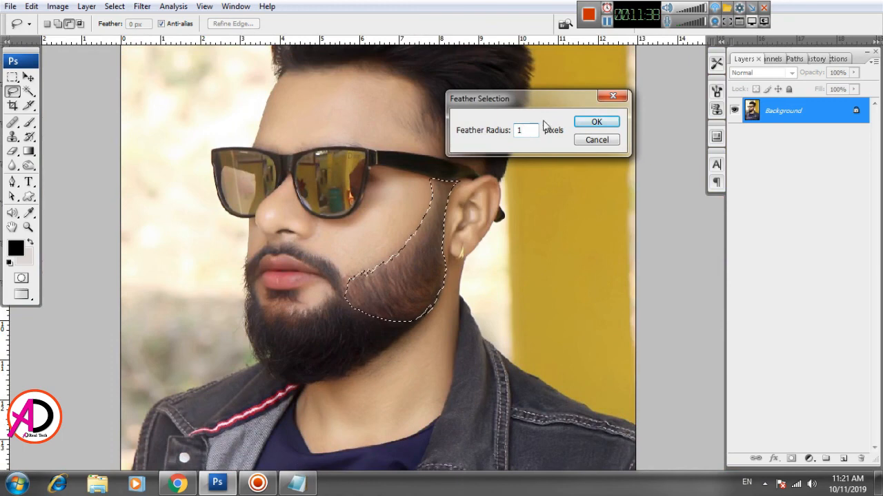
click(593, 124)
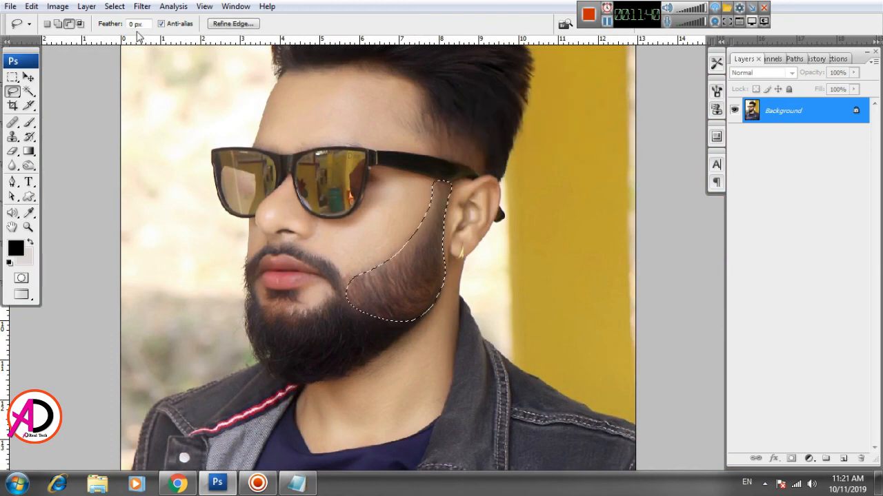
Darken the selected cheek beard with Curves on the RGB channel, moving a midtone point to input 141, output 119
click(57, 6)
mouse_move(103, 39)
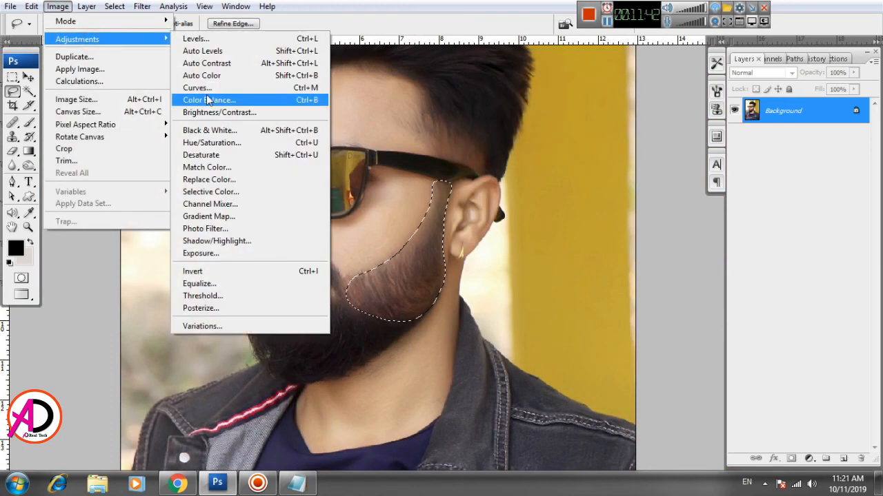
click(197, 88)
drag(710, 236, 724, 247)
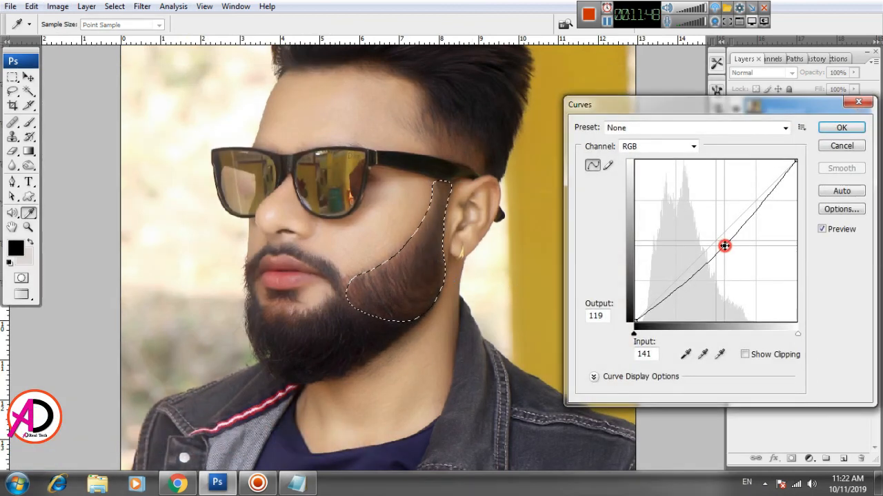
click(841, 127)
Deselect the cheek beard area on the portrait
key(ctrl+minus)
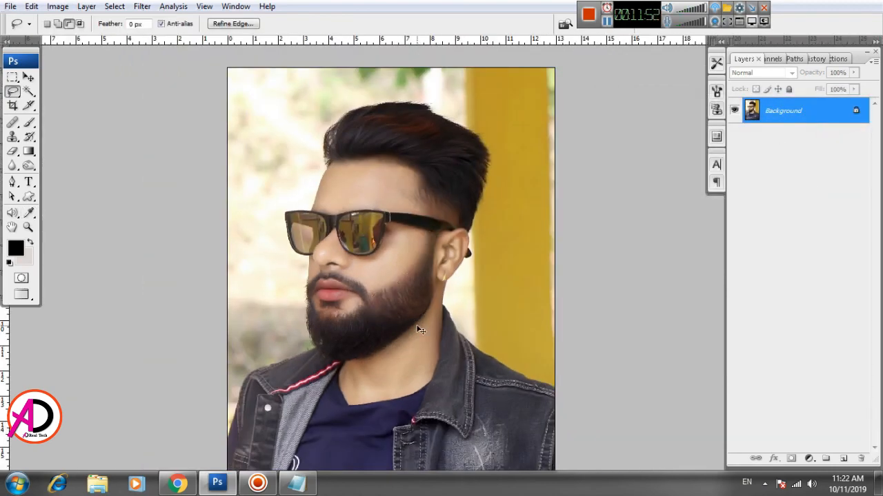
scroll(420, 322, down, 3)
scroll(423, 329, up, 2)
drag(466, 362, 489, 323)
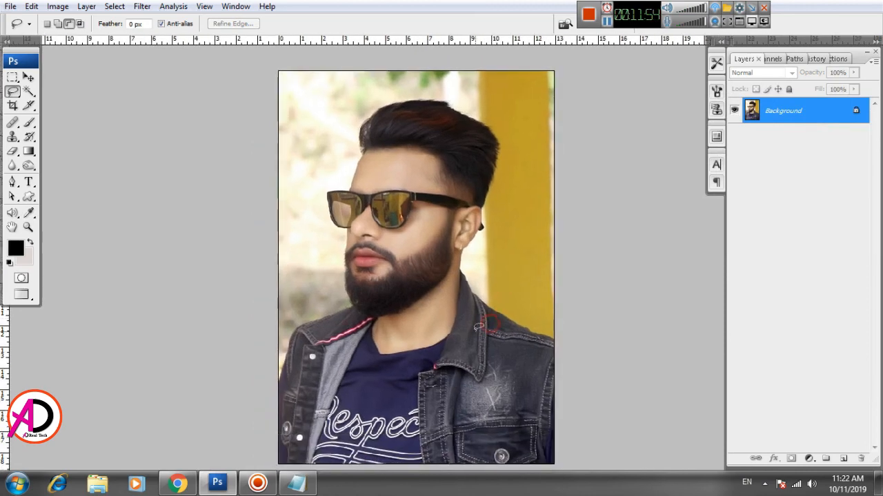
Switch to the Move tool while examining how the darkened cheek beard blends with the face, close up and across the whole portrait
scroll(477, 329, up, 1)
scroll(478, 328, up, 1)
scroll(477, 329, down, 2)
scroll(443, 259, up, 1)
scroll(442, 268, up, 2)
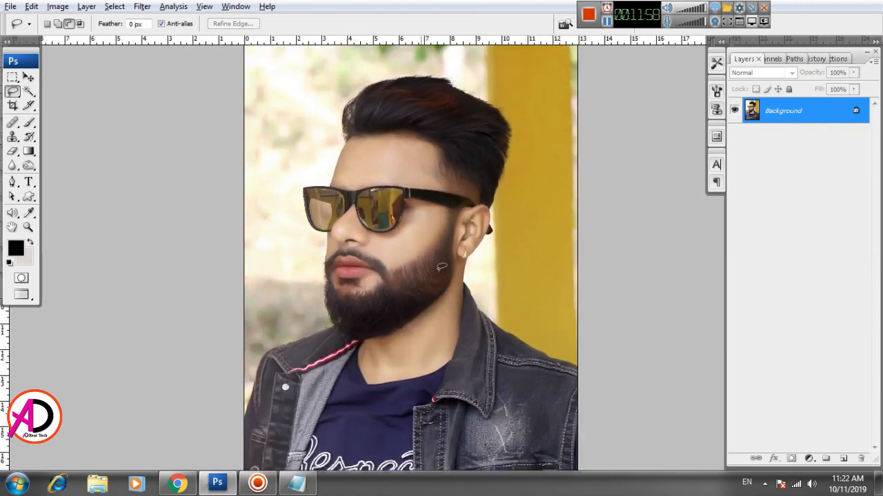
scroll(441, 267, up, 1)
scroll(443, 264, down, 2)
scroll(447, 261, up, 1)
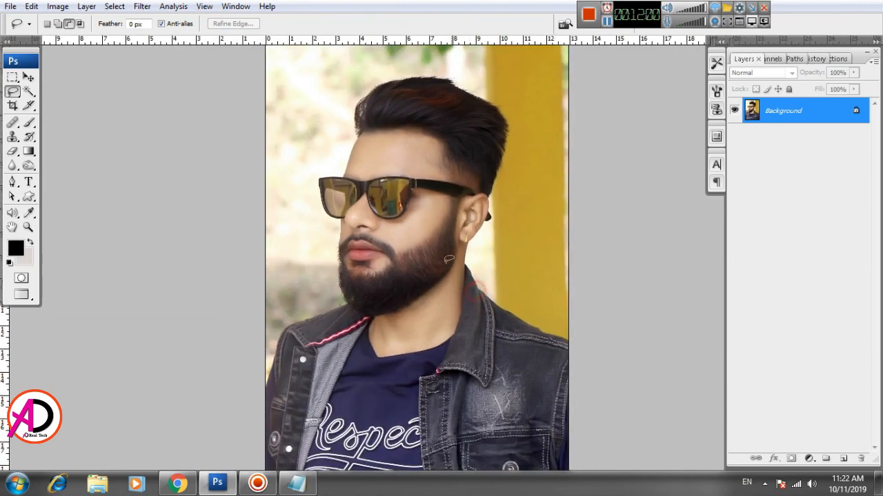
scroll(372, 244, down, 2)
scroll(386, 255, up, 1)
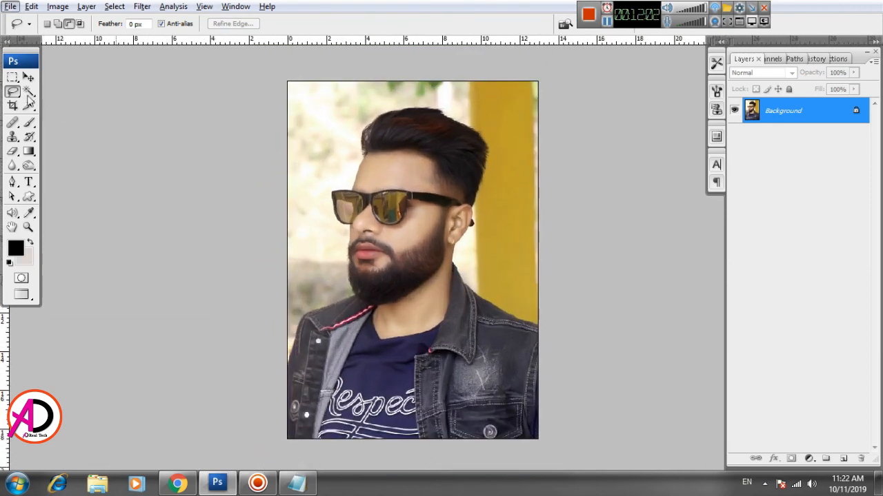
click(28, 77)
scroll(434, 256, up, 1)
scroll(433, 255, down, 1)
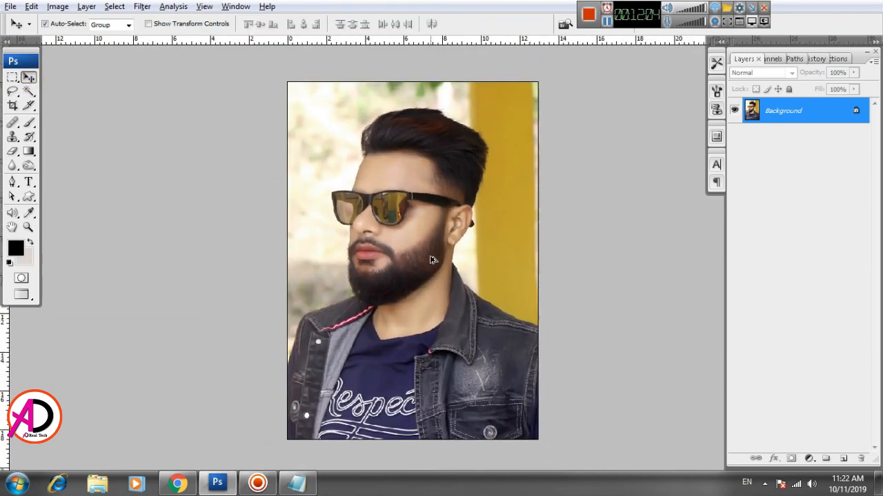
scroll(473, 256, down, 1)
scroll(474, 256, down, 1)
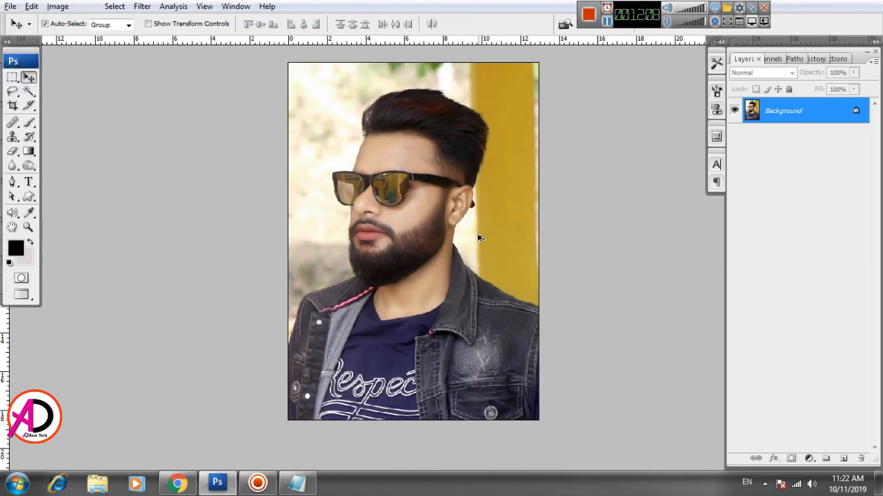
scroll(479, 238, up, 1)
scroll(476, 242, down, 1)
scroll(449, 221, up, 1)
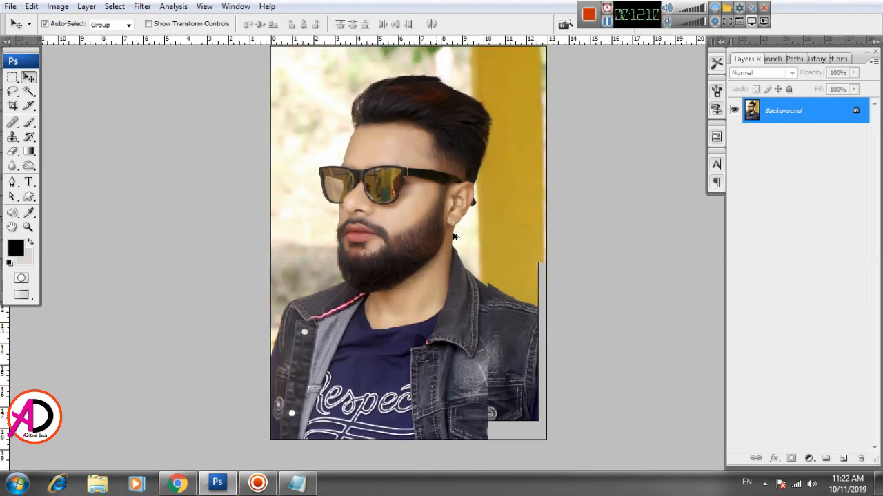